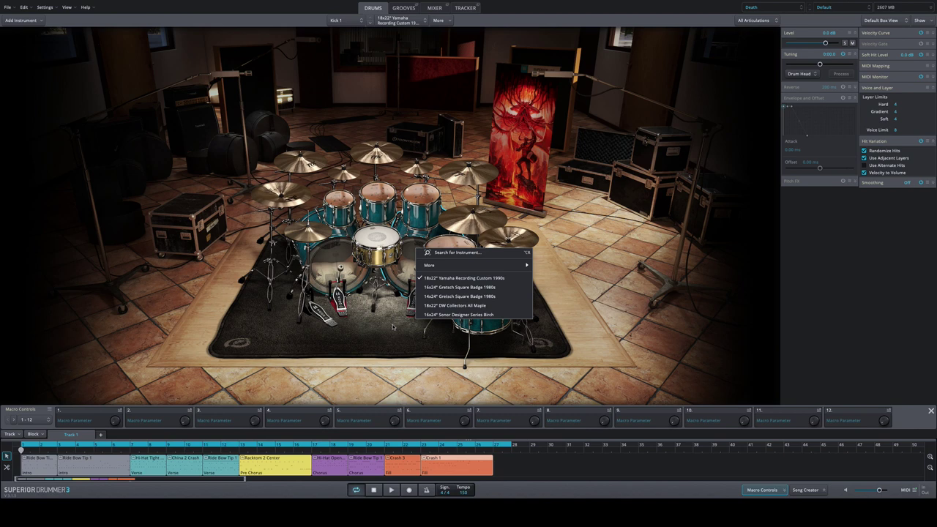
Step: Load The Maple Monster Kit from the drum kit part presets
{"action": "left_click", "coordinate": [394, 327]}
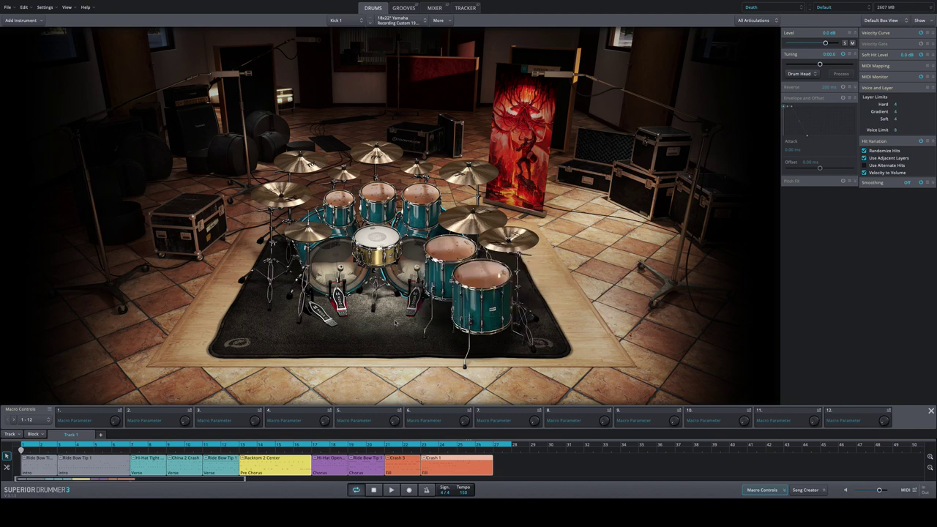
{"action": "left_click", "coordinate": [818, 8]}
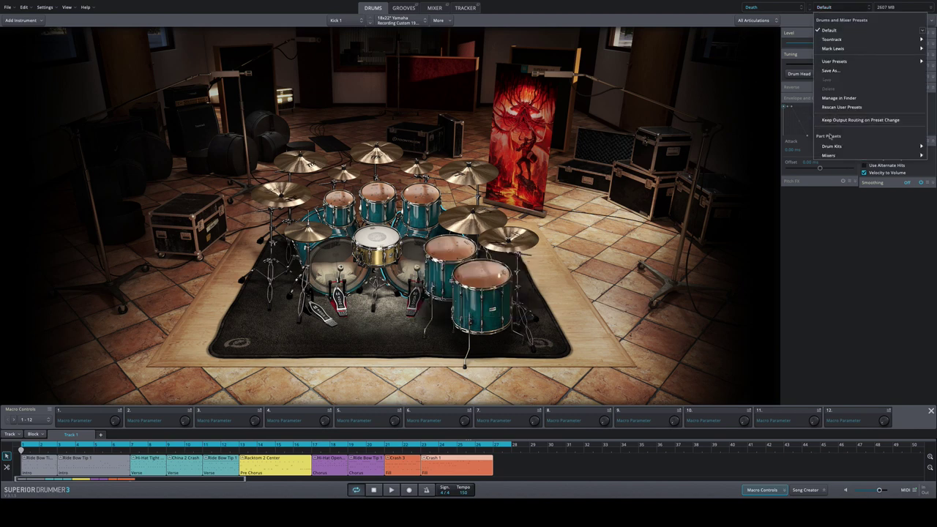
{"action": "mouse_move", "coordinate": [831, 144]}
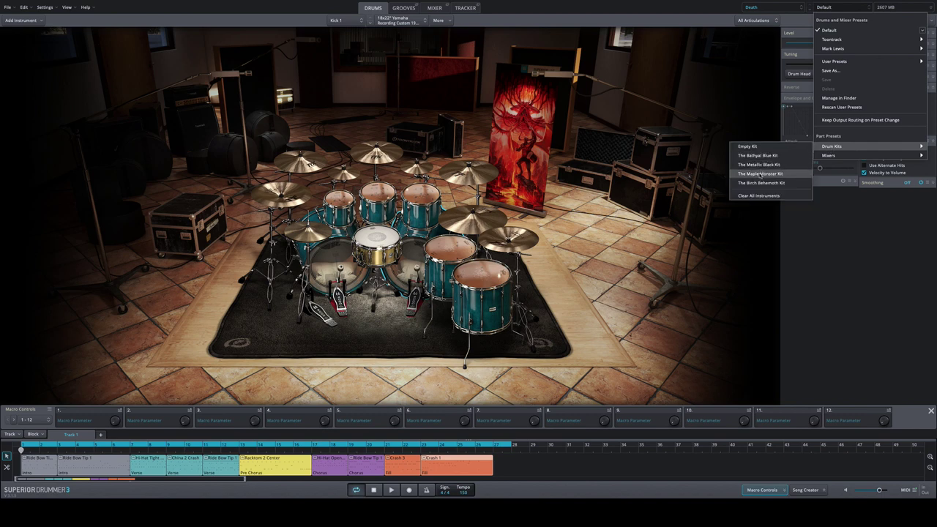
{"action": "left_click", "coordinate": [760, 174]}
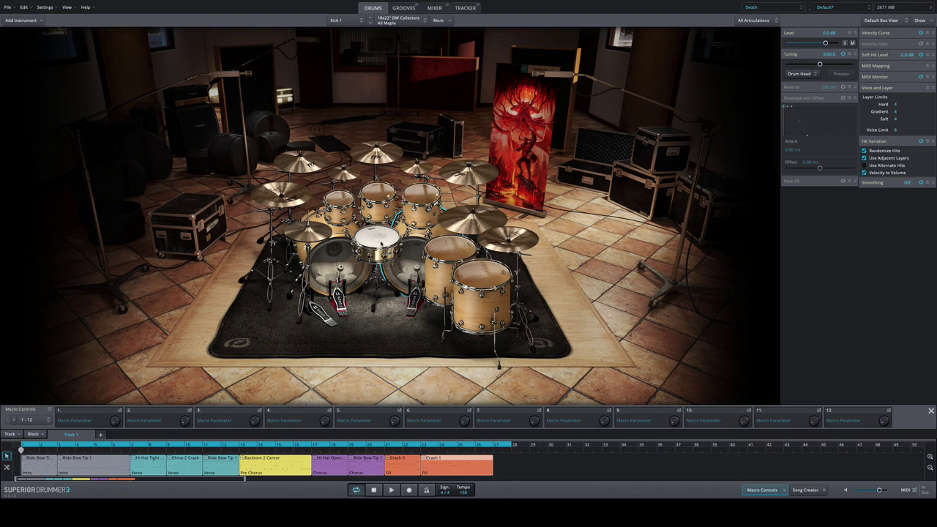
Step: Examine the alternative instruments offered for the snare, the hi-hat and the ride cymbal
{"action": "right_click", "coordinate": [375, 245]}
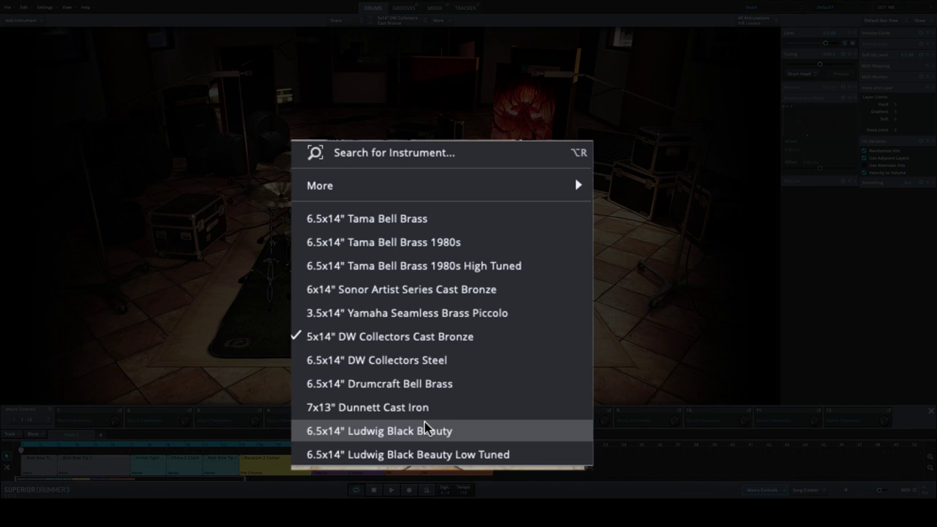
{"action": "key", "text": "Escape"}
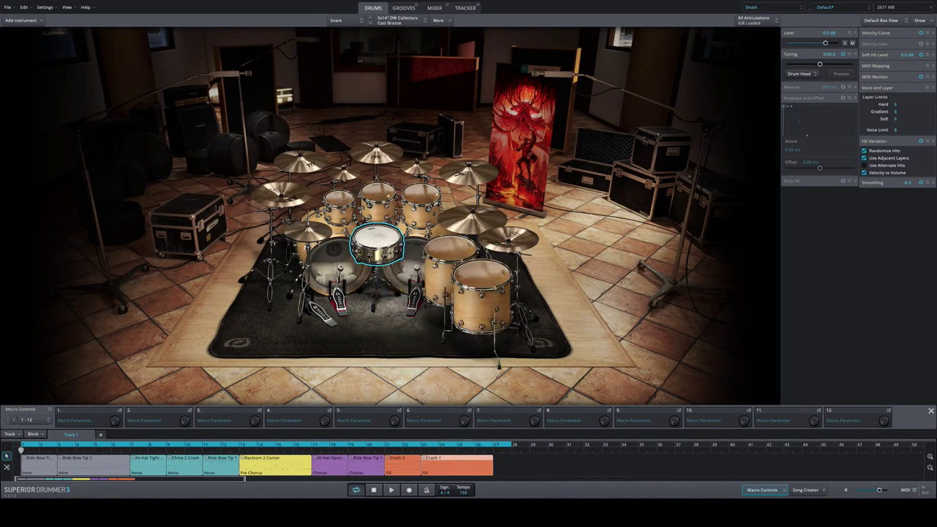
{"action": "right_click", "coordinate": [315, 239]}
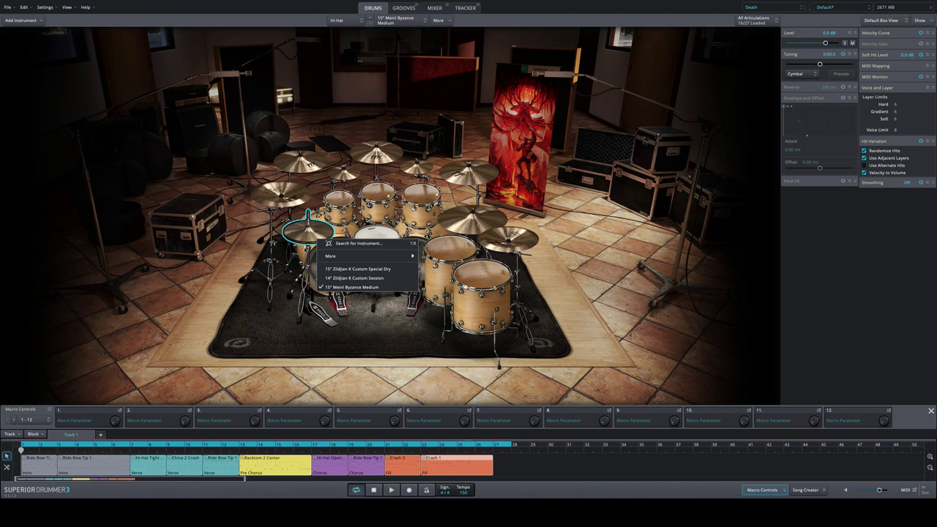
{"action": "left_click", "coordinate": [366, 317]}
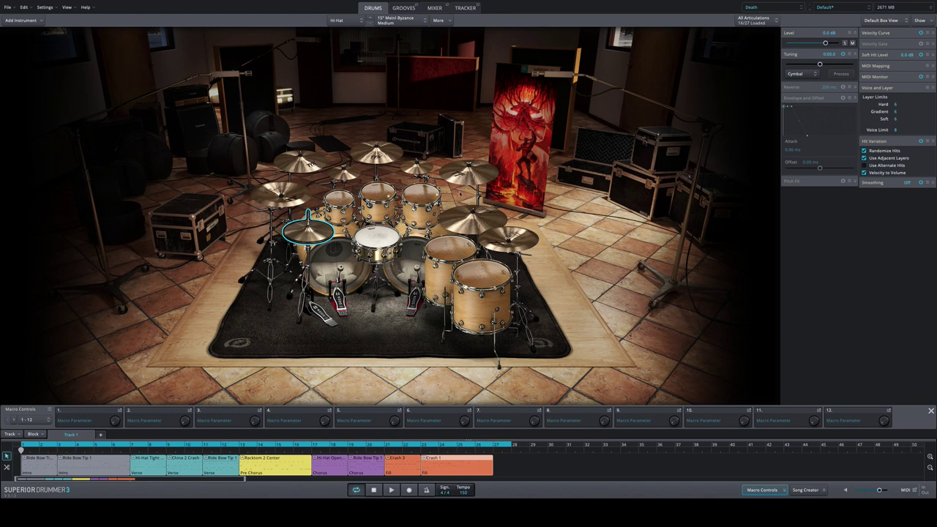
{"action": "right_click", "coordinate": [459, 220]}
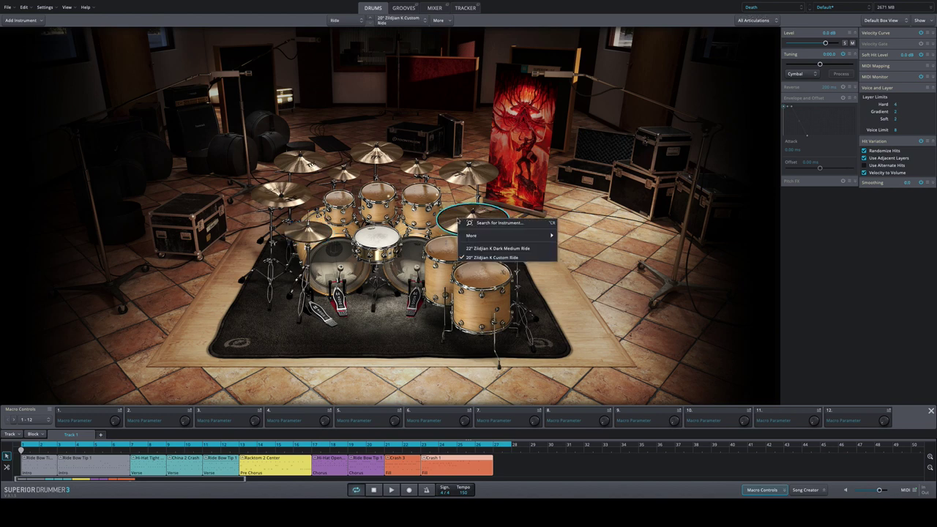
{"action": "key", "text": "Escape"}
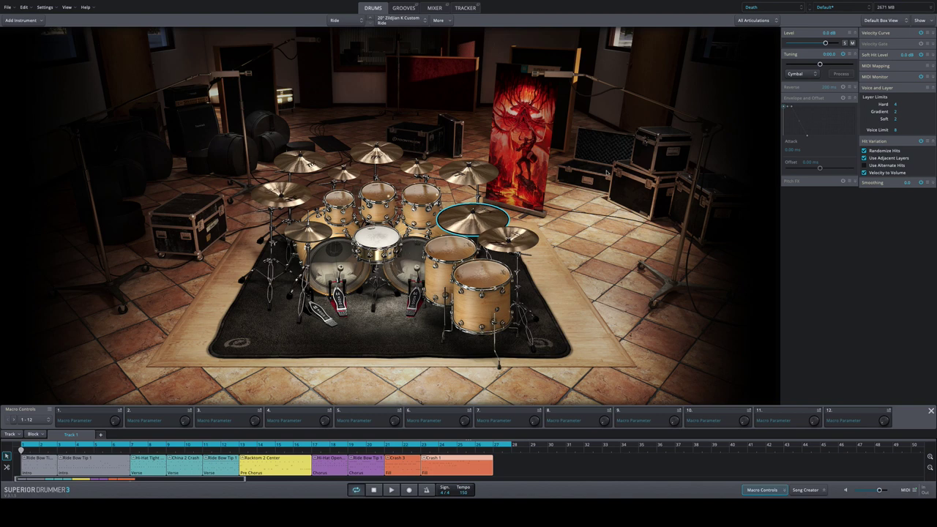
Step: Load The Bathyal Blue Kit and swap its snare for the 6.5x14" Tama Bell Brass
{"action": "left_click", "coordinate": [825, 9]}
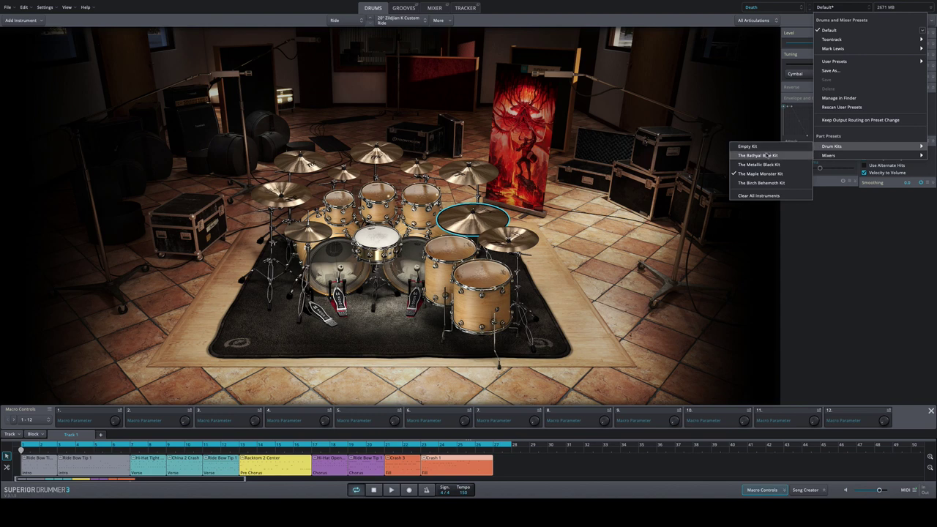
{"action": "left_click", "coordinate": [763, 153]}
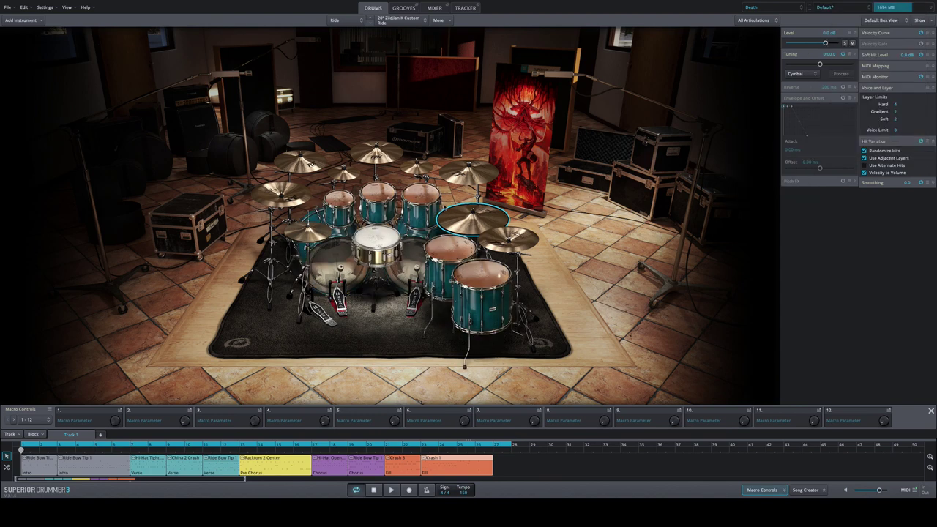
{"action": "right_click", "coordinate": [381, 244]}
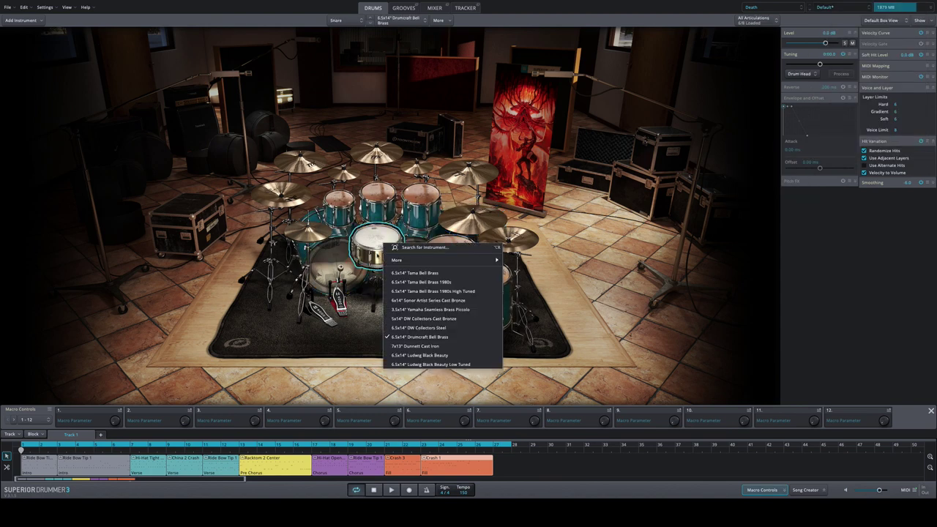
{"action": "left_click", "coordinate": [402, 273]}
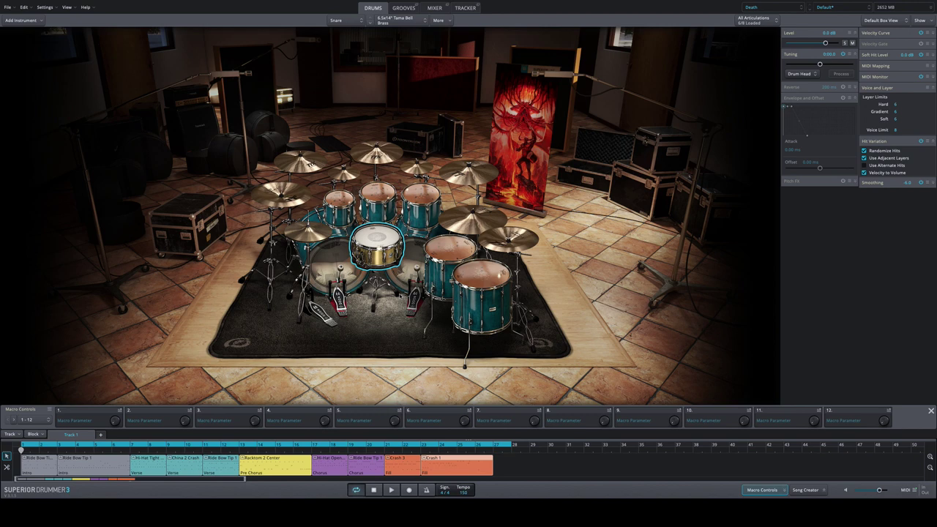
Step: Play back the song track to audition the kit with the Tama Bell Brass snare, and stop playback
{"action": "left_click", "coordinate": [387, 489]}
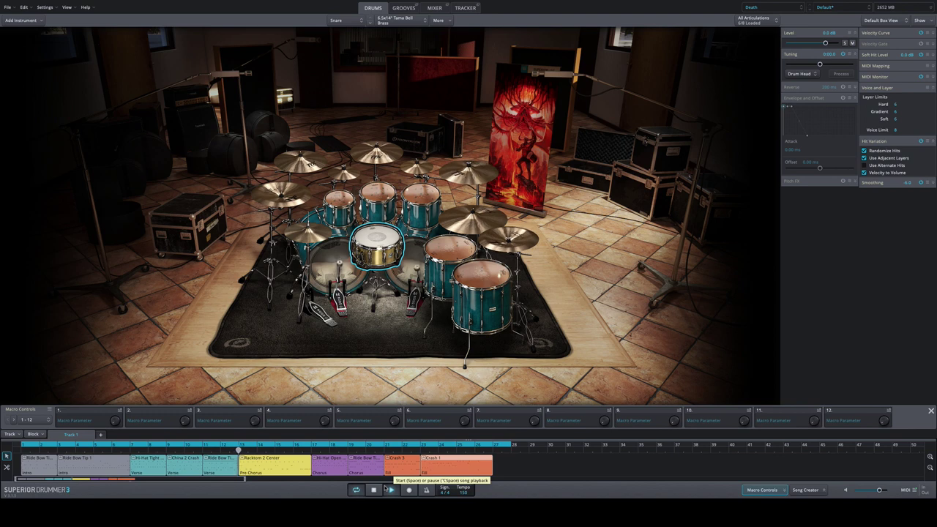
{"action": "left_click", "coordinate": [386, 488]}
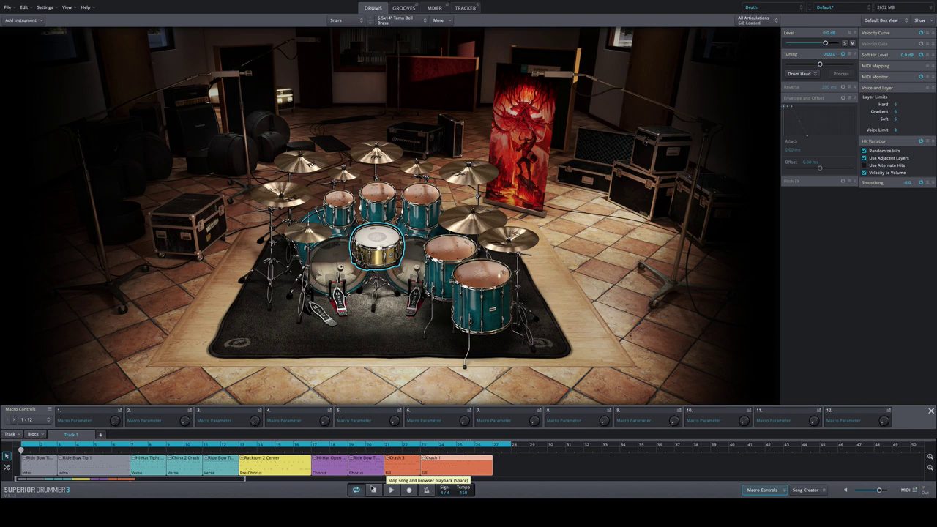
{"action": "left_click", "coordinate": [374, 490]}
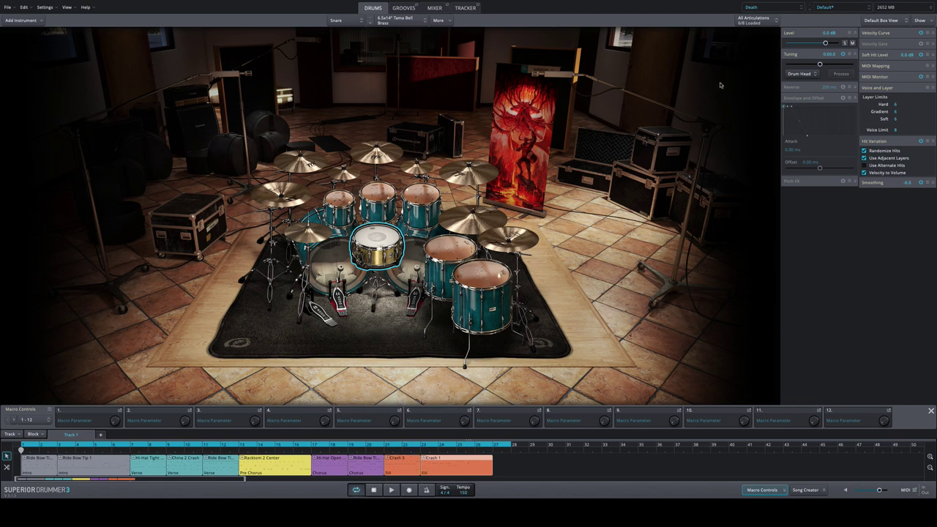
Step: Review the drum kit presets and play back the song with the red kit and the 6.5x14" Tama Bell Brass 1980s snare
{"action": "left_click", "coordinate": [819, 9]}
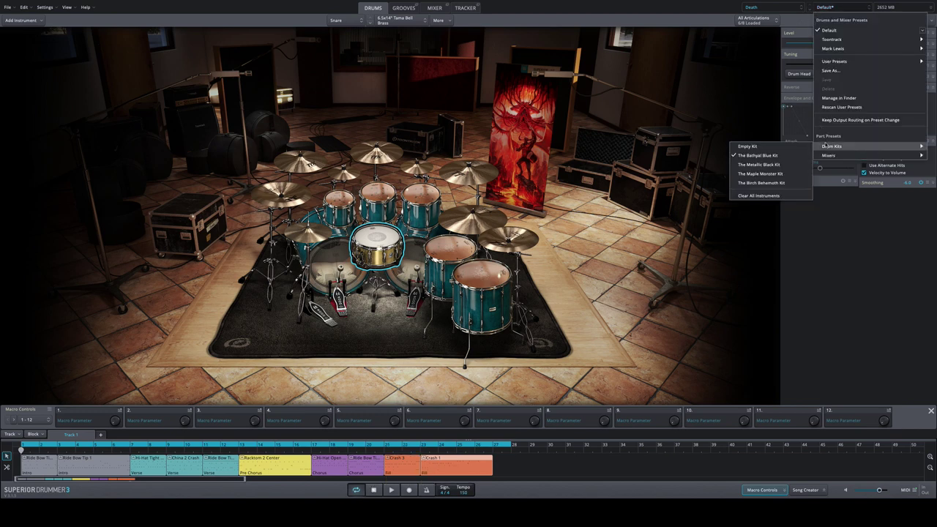
{"action": "left_click", "coordinate": [589, 213]}
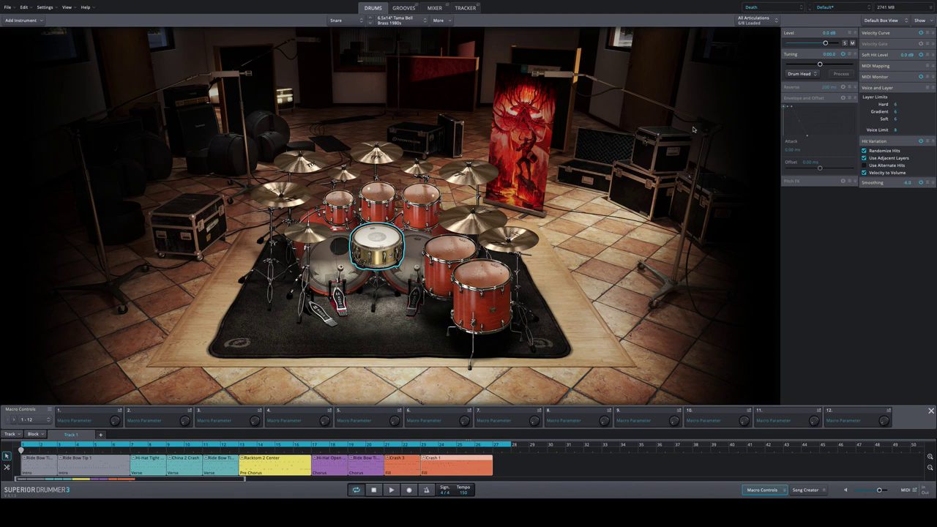
{"action": "key", "text": "space"}
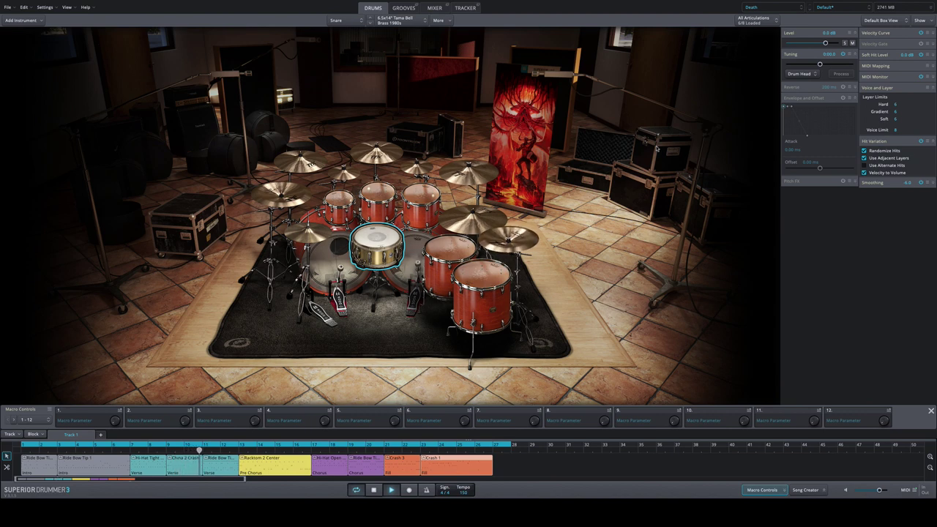
{"action": "key", "text": "space"}
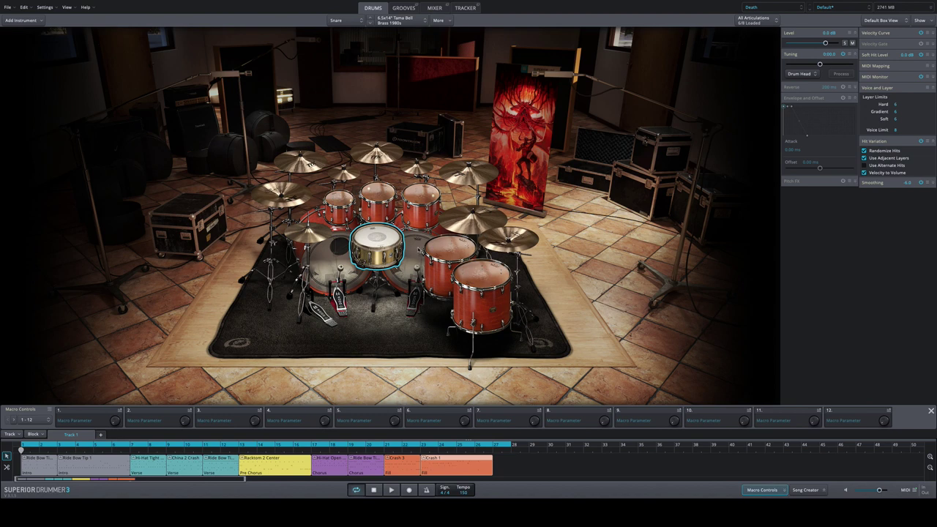
Step: Load the Toontrack drums and mixer preset Black and audition it with the song track
{"action": "left_click", "coordinate": [346, 252]}
{"action": "left_click", "coordinate": [780, 10]}
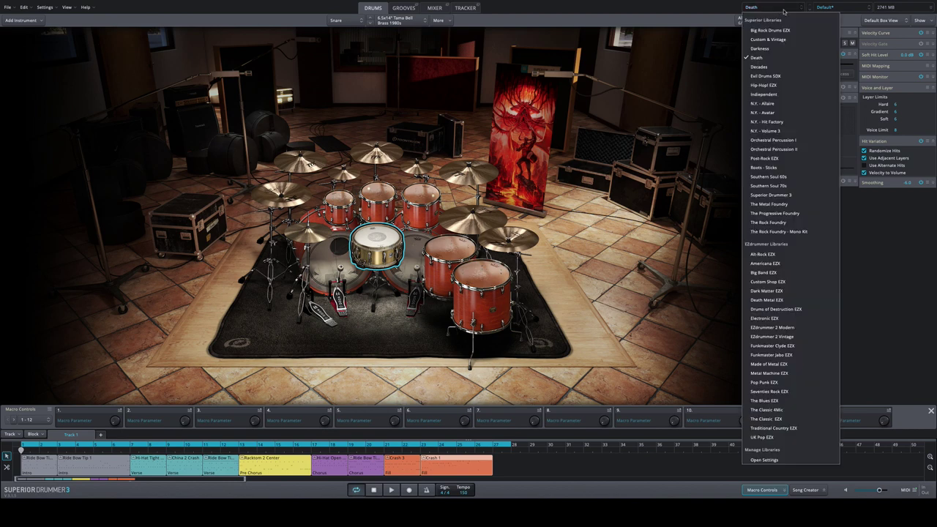
{"action": "left_click", "coordinate": [818, 7]}
{"action": "mouse_move", "coordinate": [823, 41]}
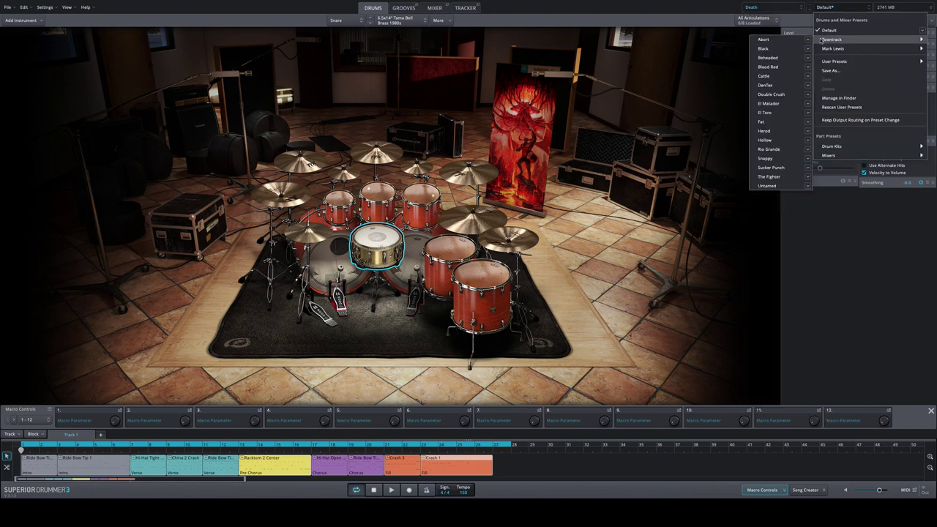
{"action": "left_click", "coordinate": [763, 48]}
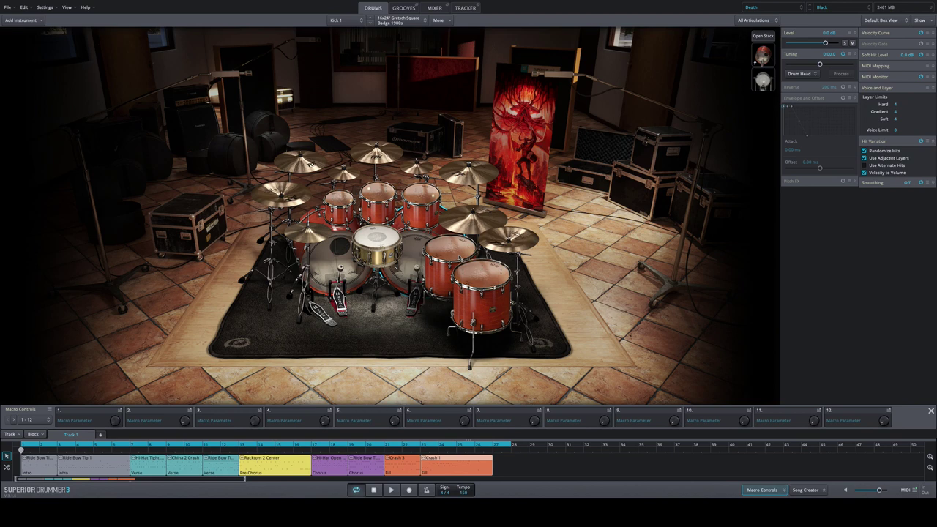
{"action": "key", "text": "space"}
Step: Load The Birch Behemoth Kit from the drum kit part presets
{"action": "left_click", "coordinate": [830, 8]}
{"action": "mouse_move", "coordinate": [831, 146]}
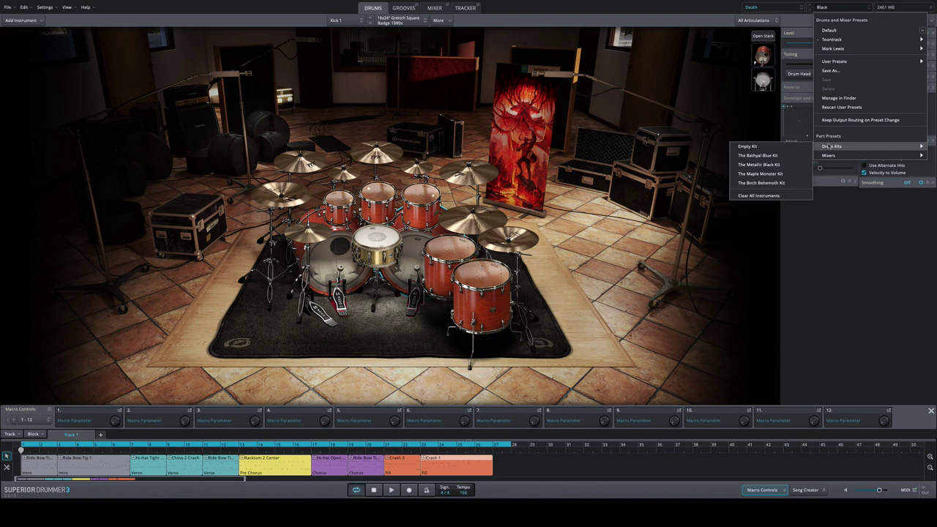
{"action": "left_click", "coordinate": [762, 183]}
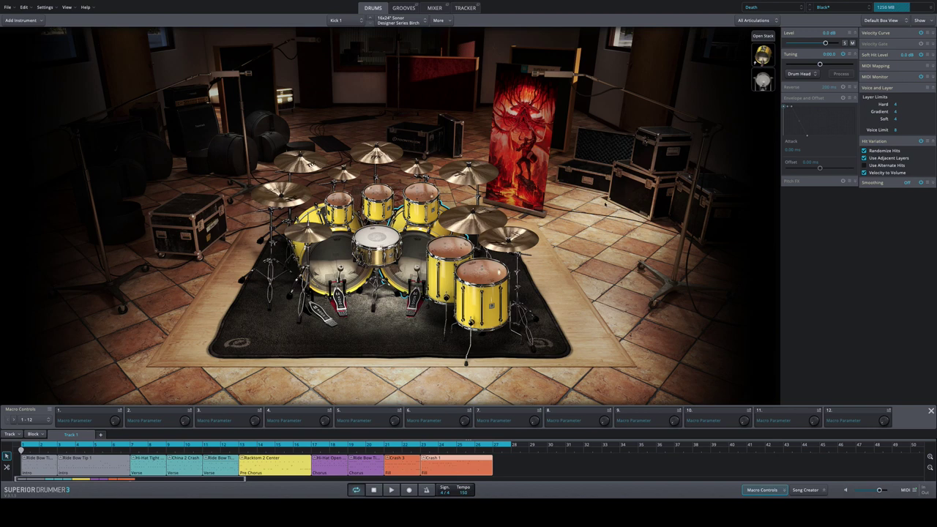
Step: Examine the alternative instruments offered for the snare and for the left and right crash cymbals
{"action": "right_click", "coordinate": [386, 234]}
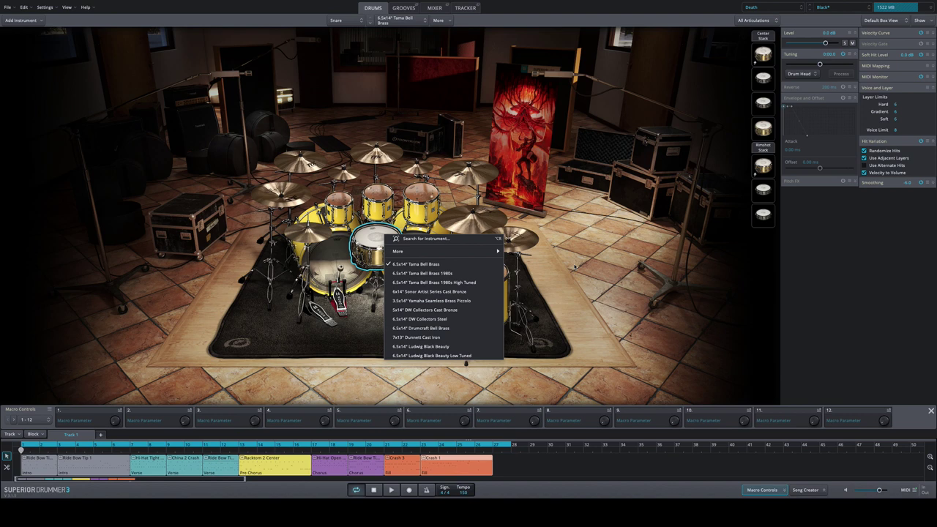
{"action": "key", "text": "Escape"}
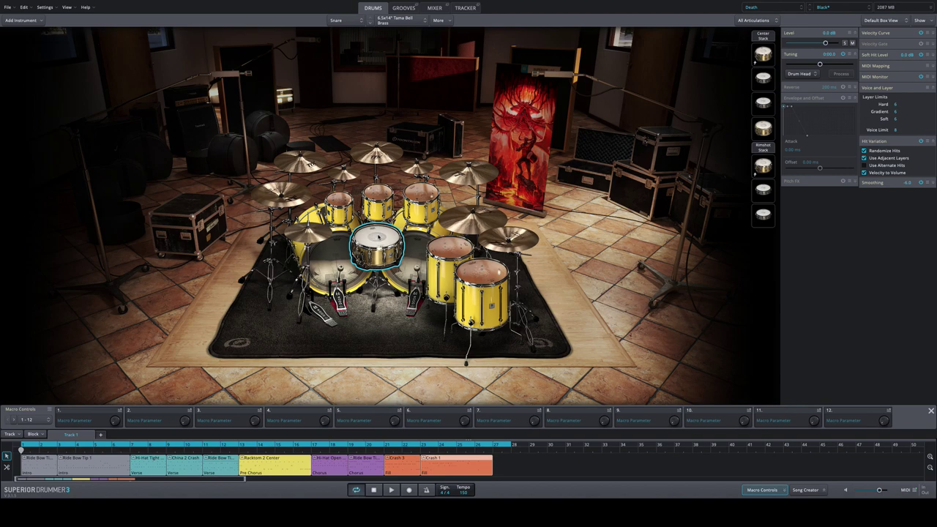
{"action": "right_click", "coordinate": [315, 171]}
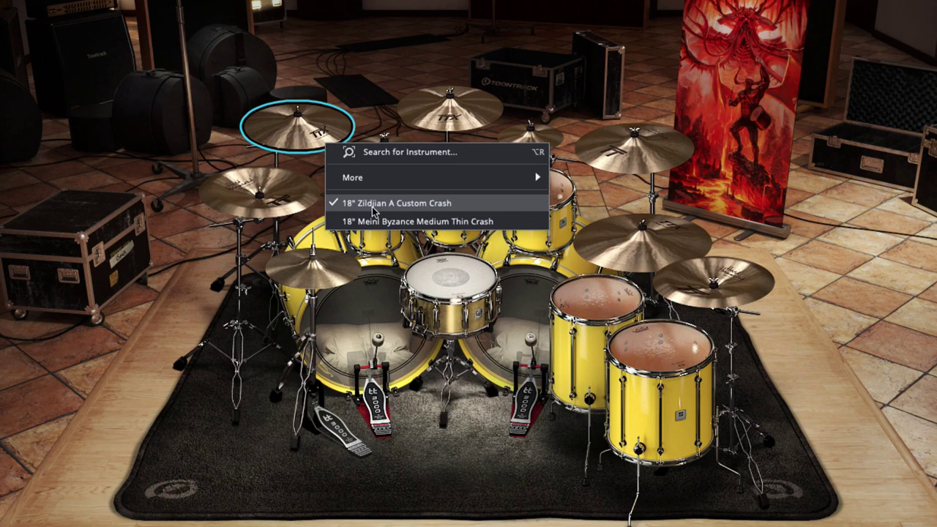
{"action": "left_click", "coordinate": [313, 144]}
{"action": "right_click", "coordinate": [593, 144]}
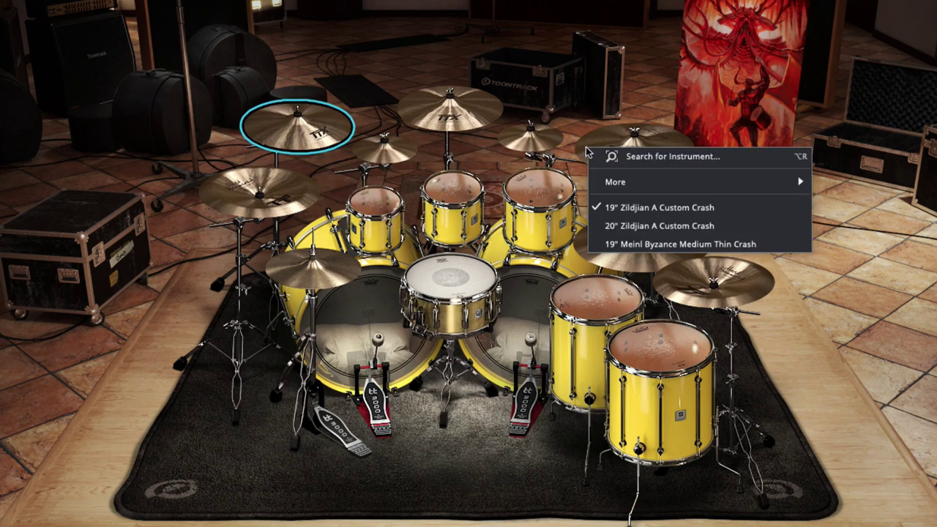
Step: Swap the crash cymbals, using the 17" Zildjian K Dark Thin Crash at the centre and the 18" Meinl Byzance Medium Thin Crash at the left
{"action": "right_click", "coordinate": [481, 130]}
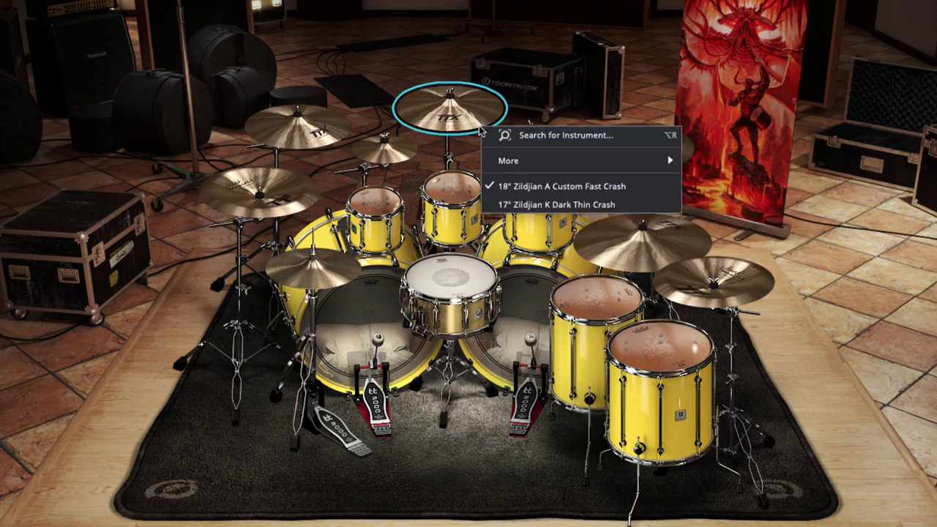
{"action": "left_click", "coordinate": [520, 204]}
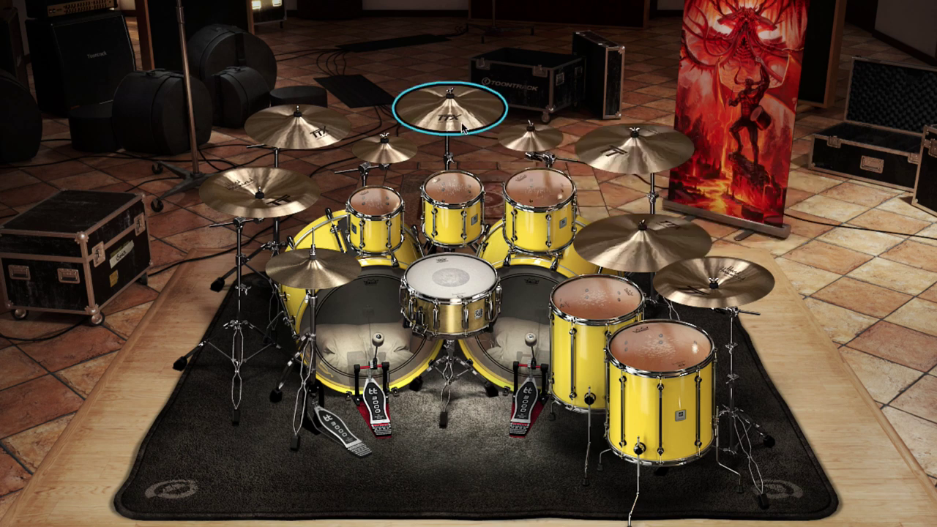
{"action": "right_click", "coordinate": [322, 134]}
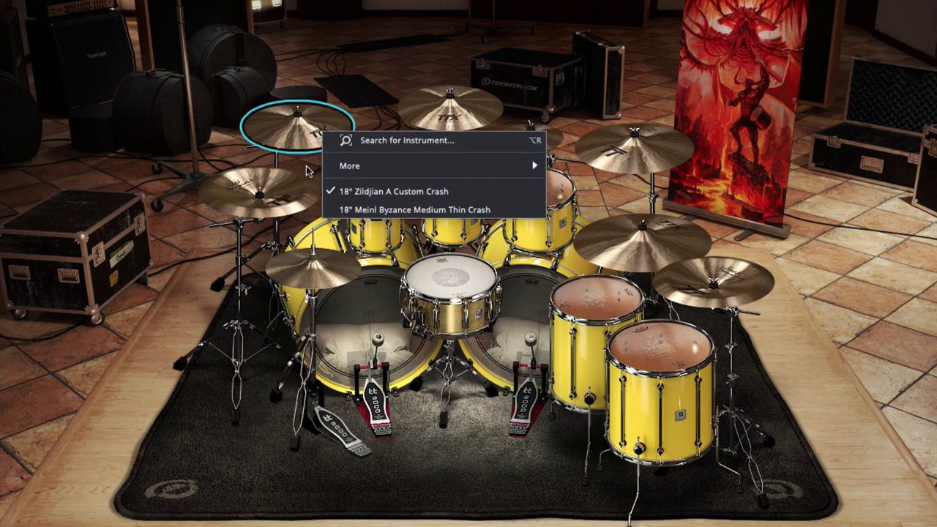
{"action": "left_click", "coordinate": [364, 212]}
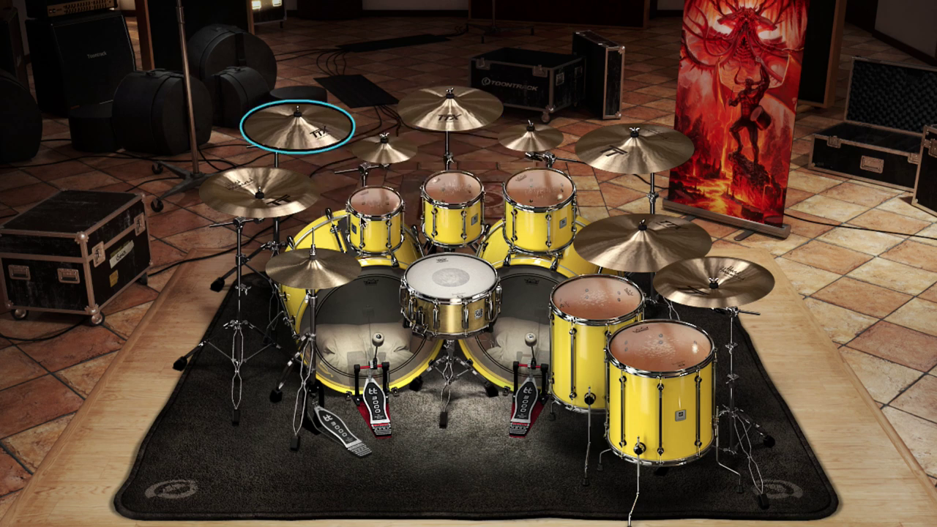
{"action": "right_click", "coordinate": [602, 167]}
{"action": "left_click", "coordinate": [614, 253]}
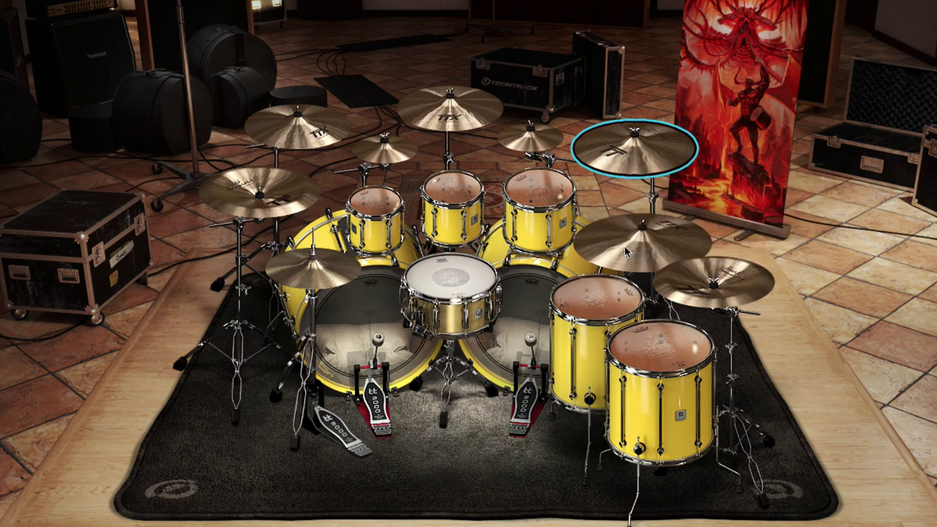
Step: Examine the alternative instruments offered for the hi-hat, the left and right china cymbals and the right splash
{"action": "right_click", "coordinate": [294, 269]}
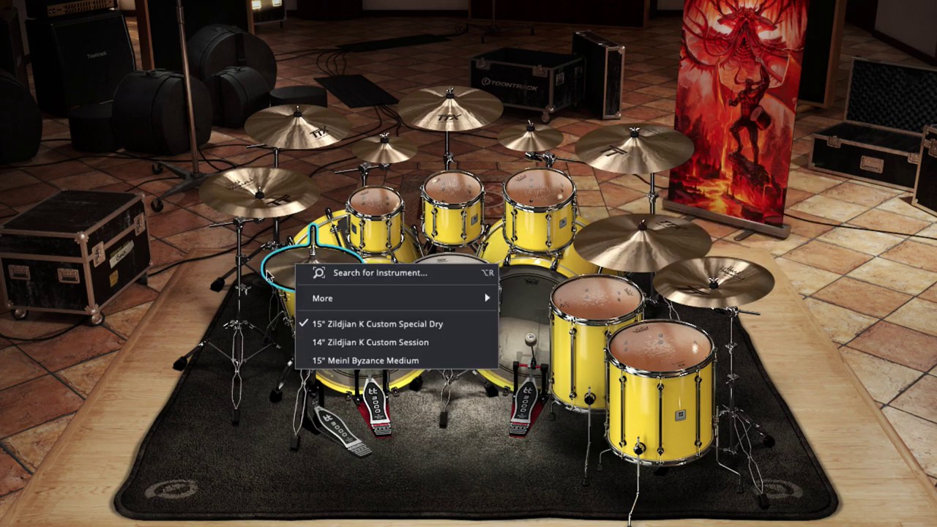
{"action": "key", "text": "Escape"}
{"action": "right_click", "coordinate": [286, 195]}
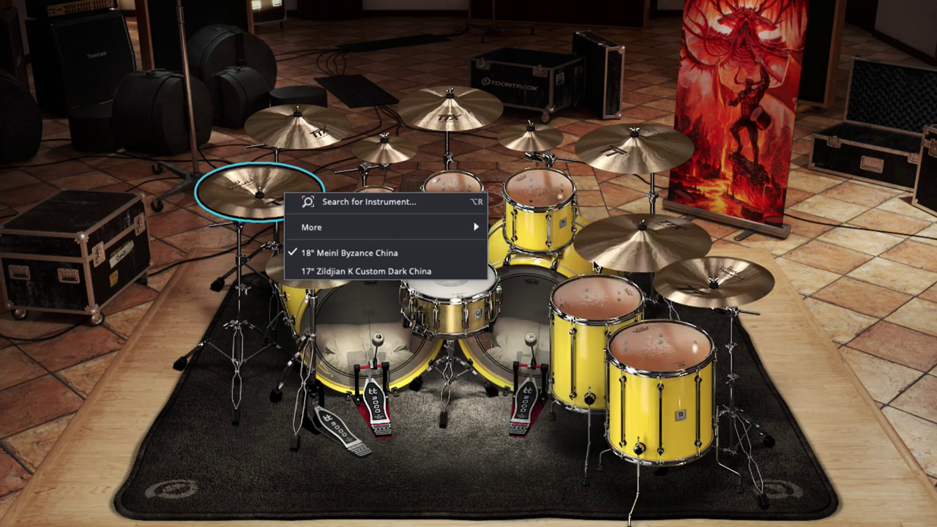
{"action": "right_click", "coordinate": [739, 288]}
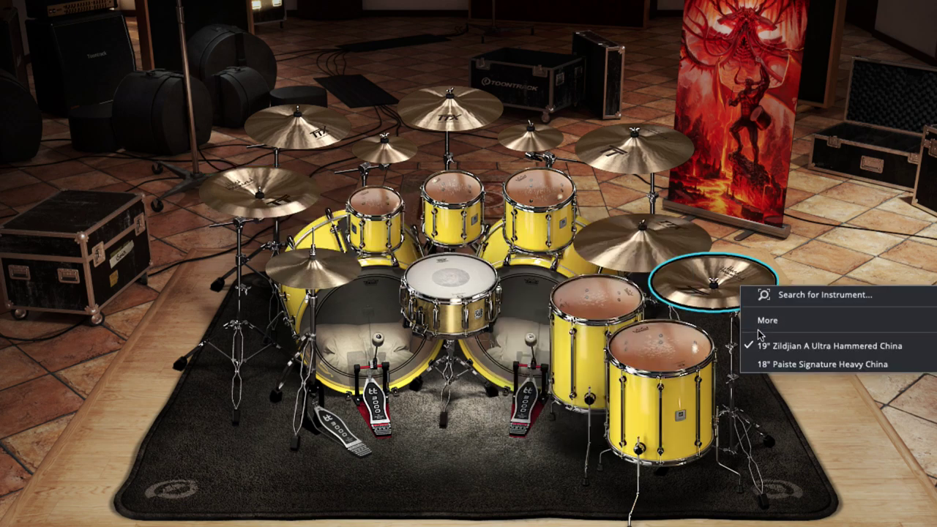
{"action": "left_click", "coordinate": [822, 235]}
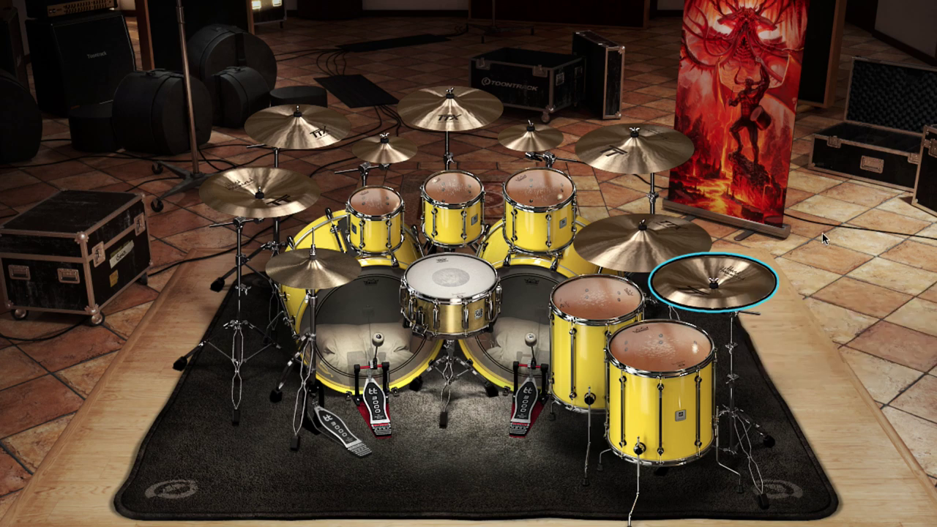
{"action": "right_click", "coordinate": [526, 147]}
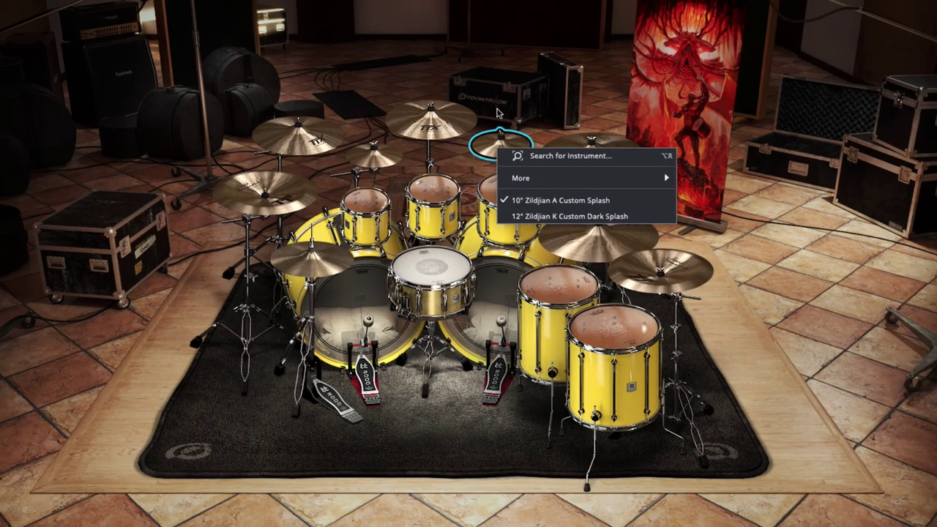
{"action": "left_click", "coordinate": [526, 99]}
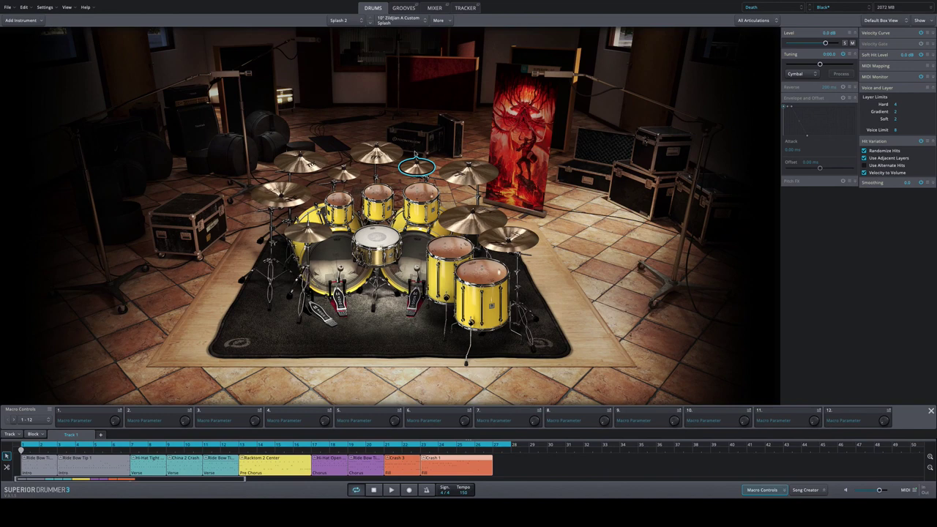
Step: Load the Default drums and mixer preset and select all right and left kick channels in the mixer
{"action": "left_click", "coordinate": [435, 8]}
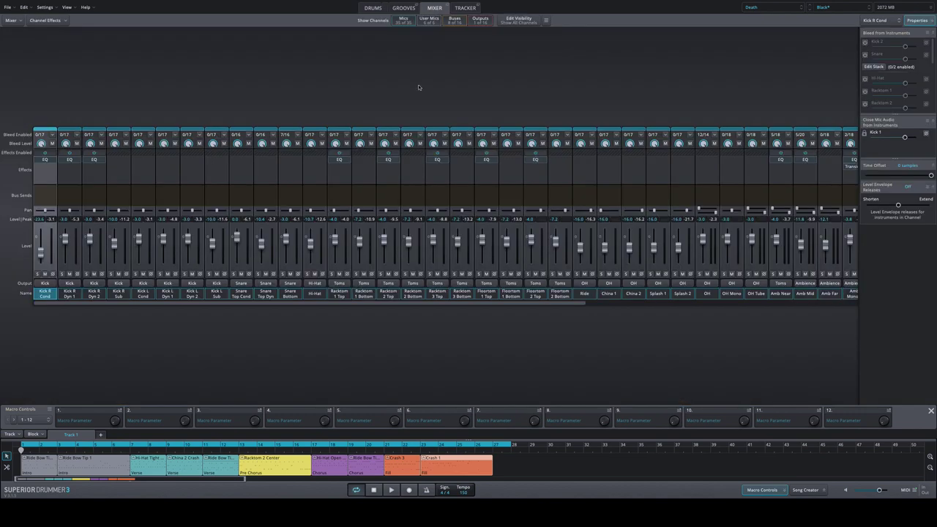
{"action": "left_click", "coordinate": [841, 10]}
{"action": "left_click", "coordinate": [780, 58]}
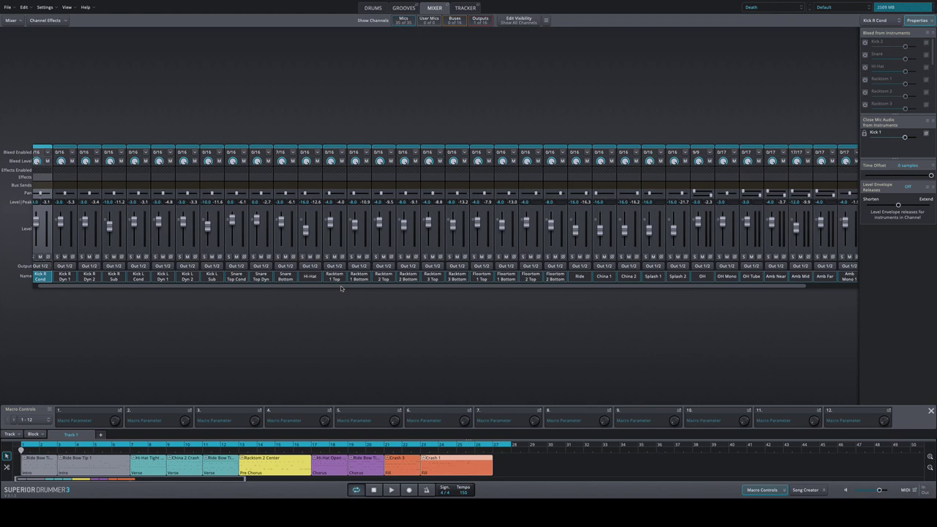
{"action": "left_click_drag", "start_coordinate": [341, 288], "coordinate": [318, 290]}
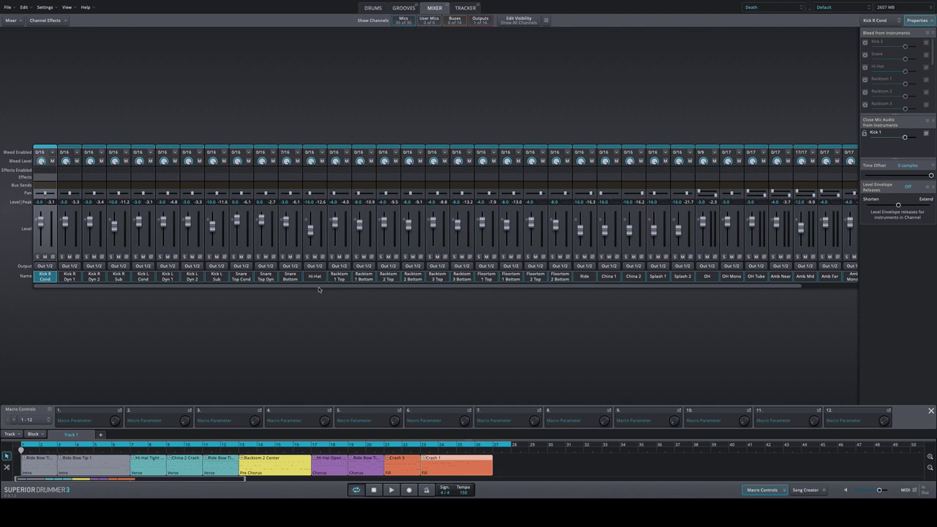
{"action": "left_click_drag", "start_coordinate": [58, 278], "coordinate": [214, 280]}
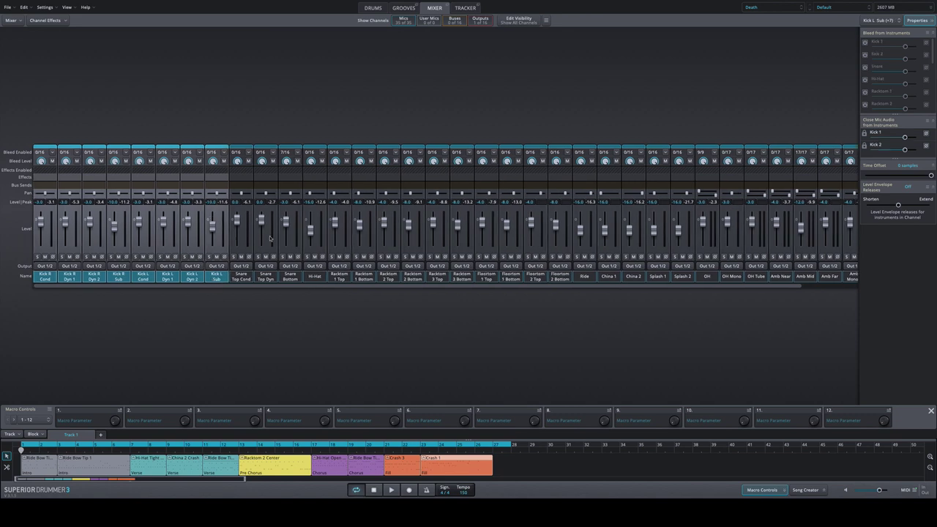
Step: Remove the left kick drum, Kick 2, from the drum kit
{"action": "left_click", "coordinate": [379, 10]}
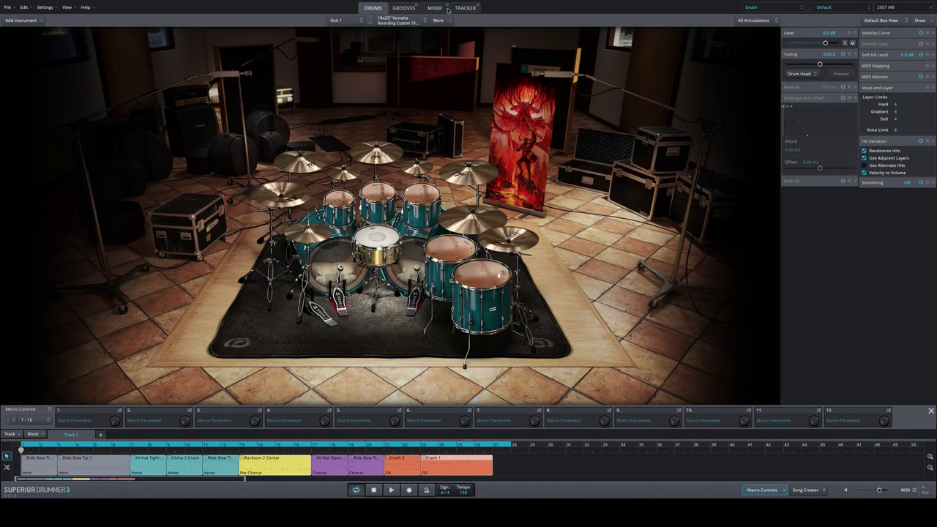
{"action": "right_click", "coordinate": [333, 247]}
{"action": "mouse_move", "coordinate": [377, 264]}
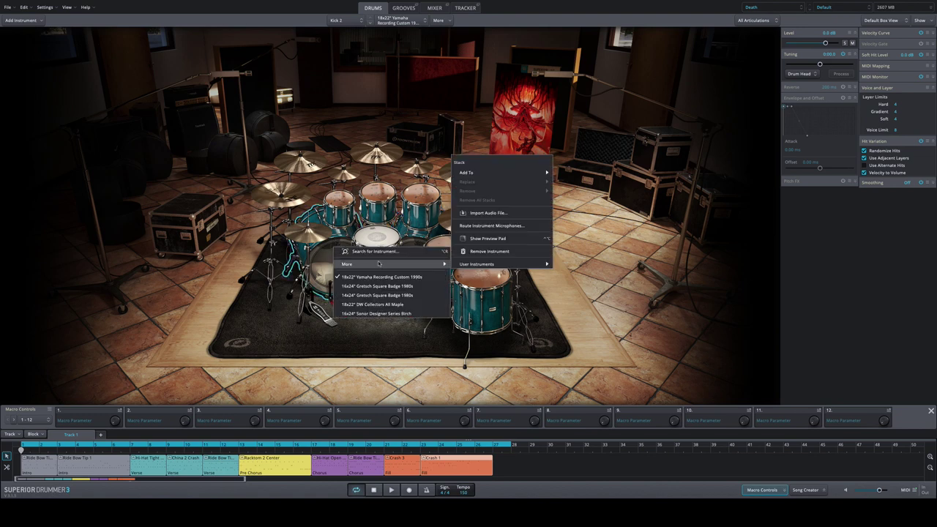
{"action": "left_click", "coordinate": [487, 252]}
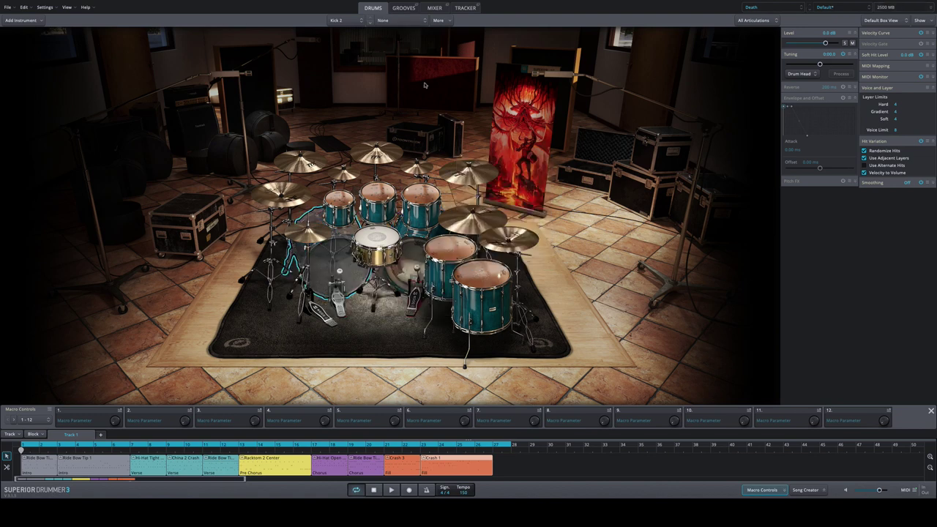
Step: Hide the four Kick L channels, Cond, Dyn 1, Dyn 2 and Sub, in the mixer
{"action": "left_click", "coordinate": [440, 10]}
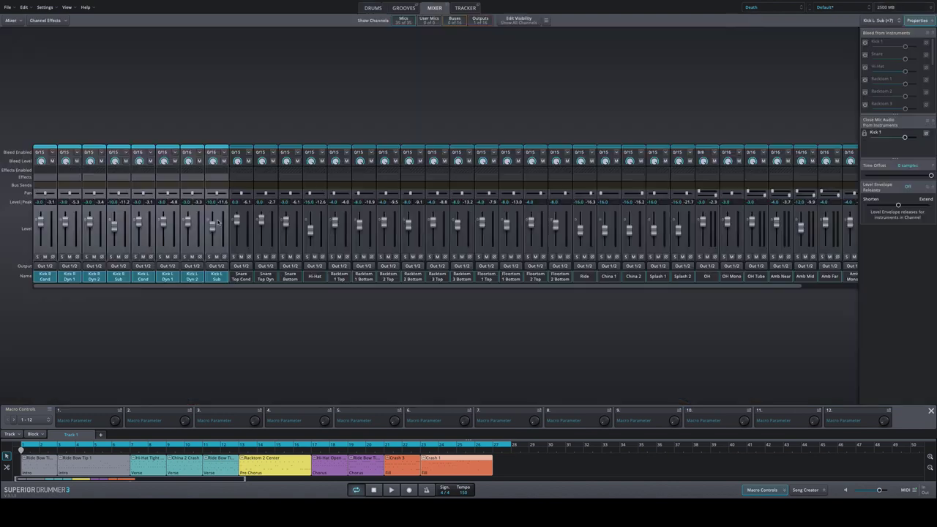
{"action": "left_click", "coordinate": [143, 281]}
{"action": "left_click", "coordinate": [217, 278], "text": "shift"}
{"action": "right_click", "coordinate": [217, 278]}
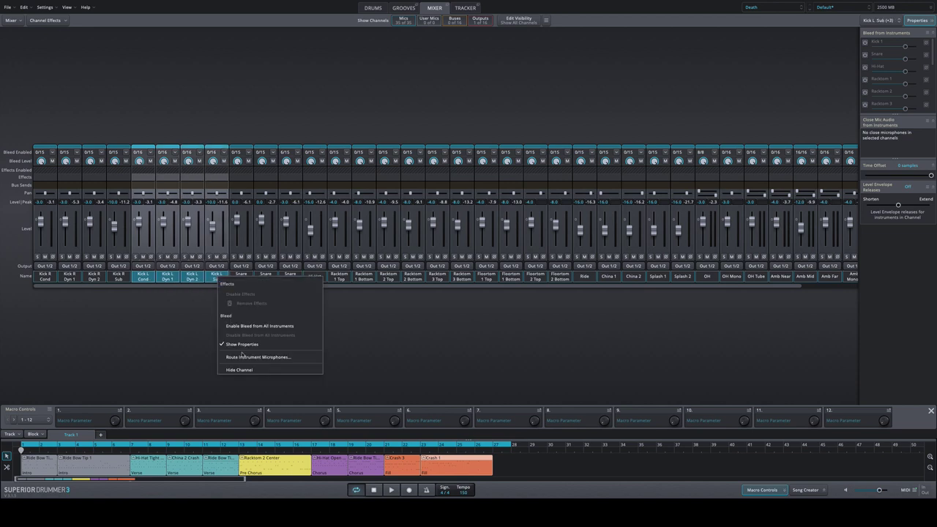
{"action": "left_click", "coordinate": [240, 370]}
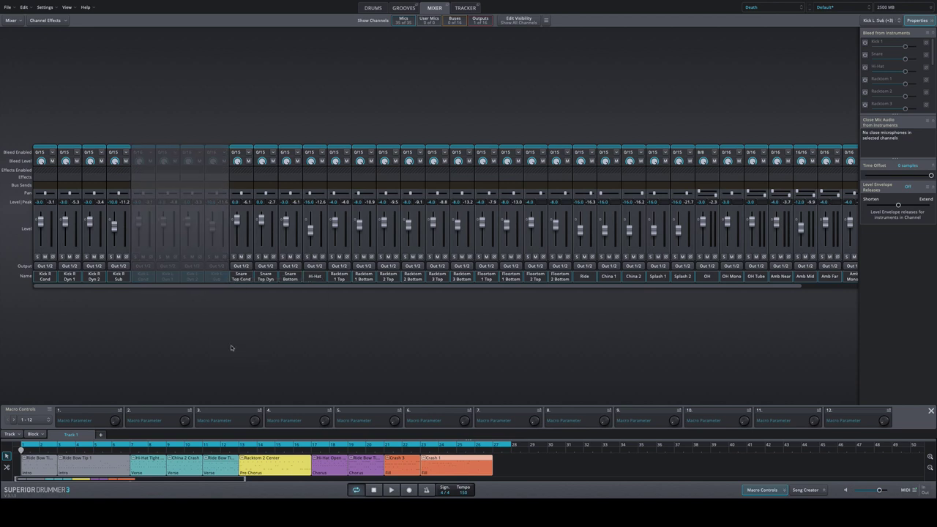
Step: Review the Kick R Cond, Dyn 1 and Dyn 2 channels and lower the Kick R Dyn 2 level to Off
{"action": "left_click", "coordinate": [70, 278], "text": "shift"}
{"action": "left_click", "coordinate": [90, 278], "text": "shift"}
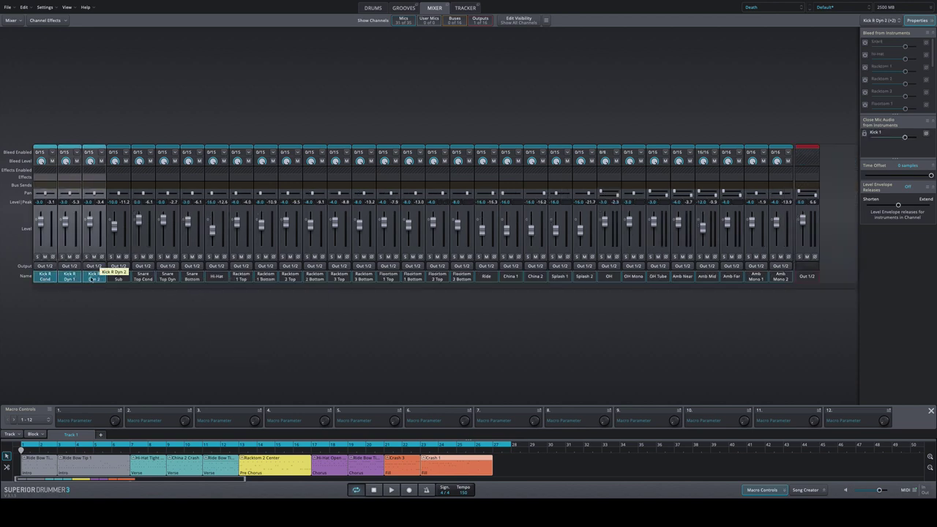
{"action": "left_click", "coordinate": [74, 282]}
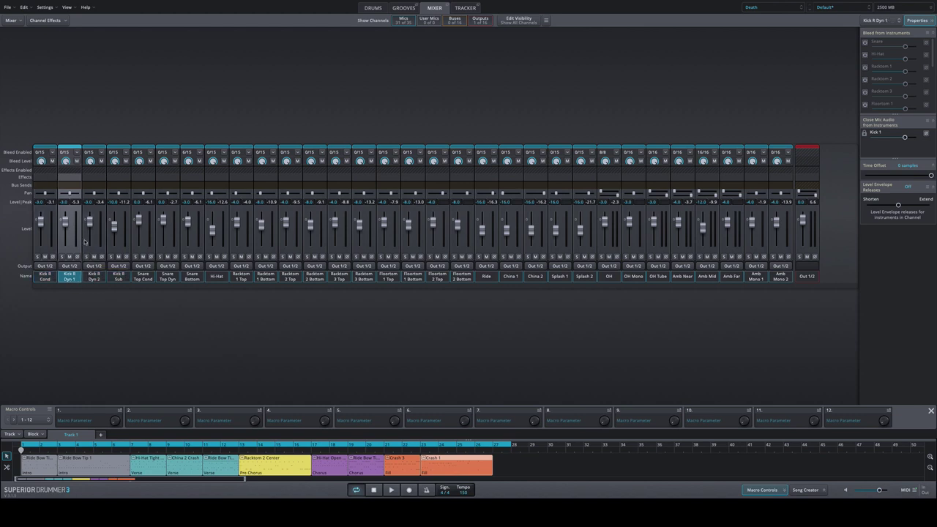
{"action": "left_click_drag", "start_coordinate": [90, 221], "coordinate": [86, 261]}
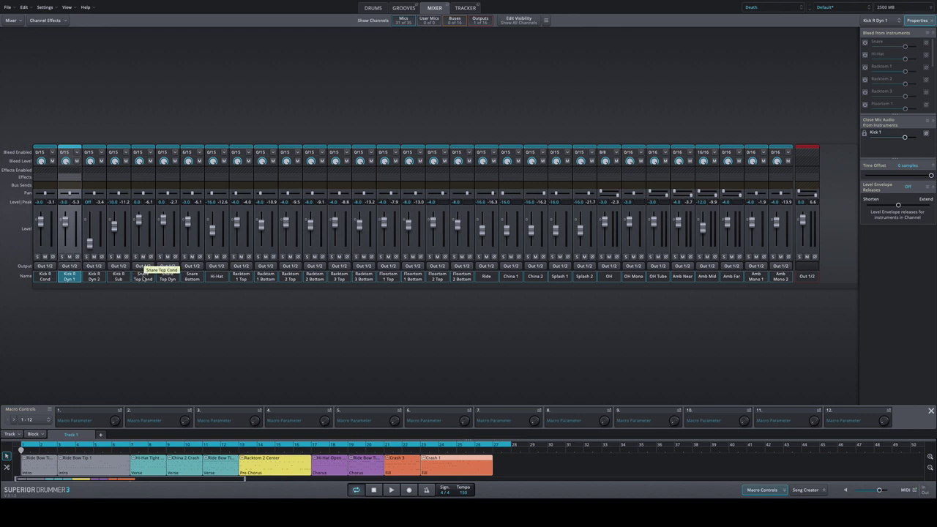
Step: Examine the top and bottom microphone channels of the rack toms and floor toms against the drum kit
{"action": "left_click_drag", "start_coordinate": [239, 276], "coordinate": [480, 284]}
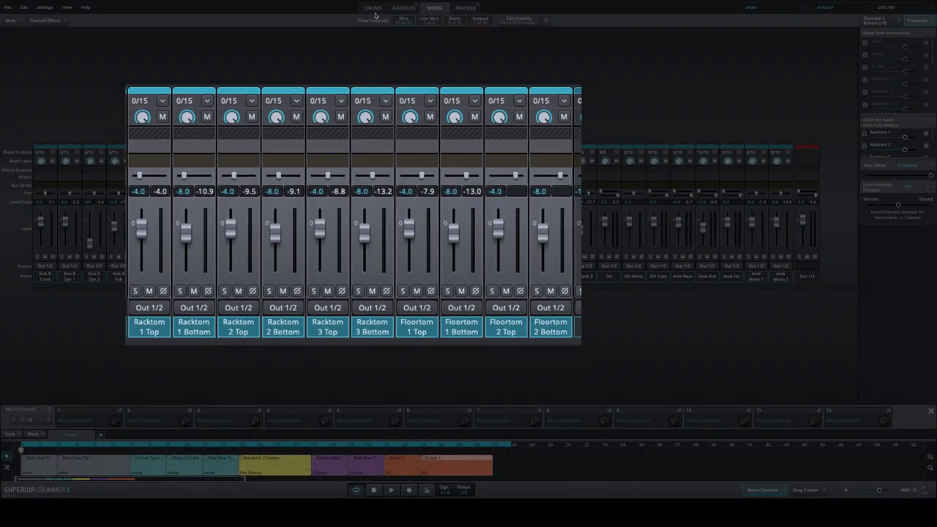
{"action": "left_click", "coordinate": [374, 8]}
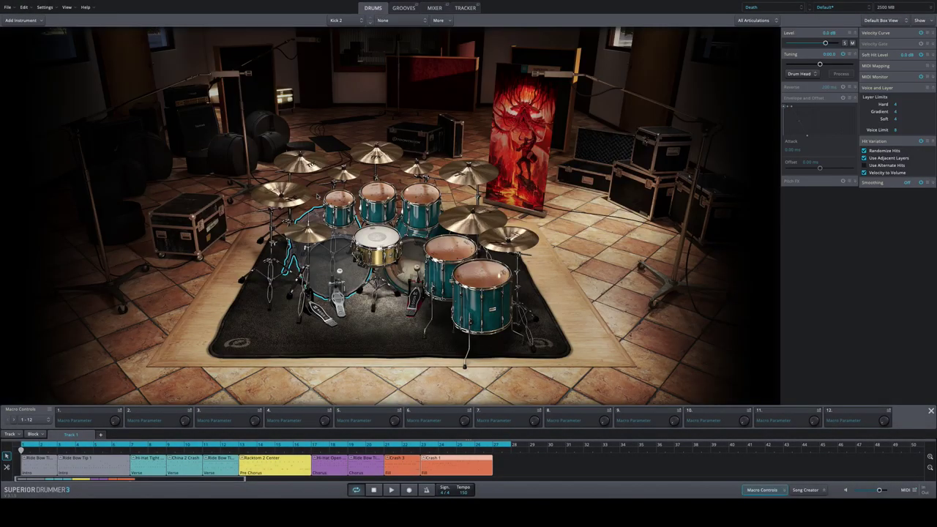
{"action": "left_click", "coordinate": [434, 9]}
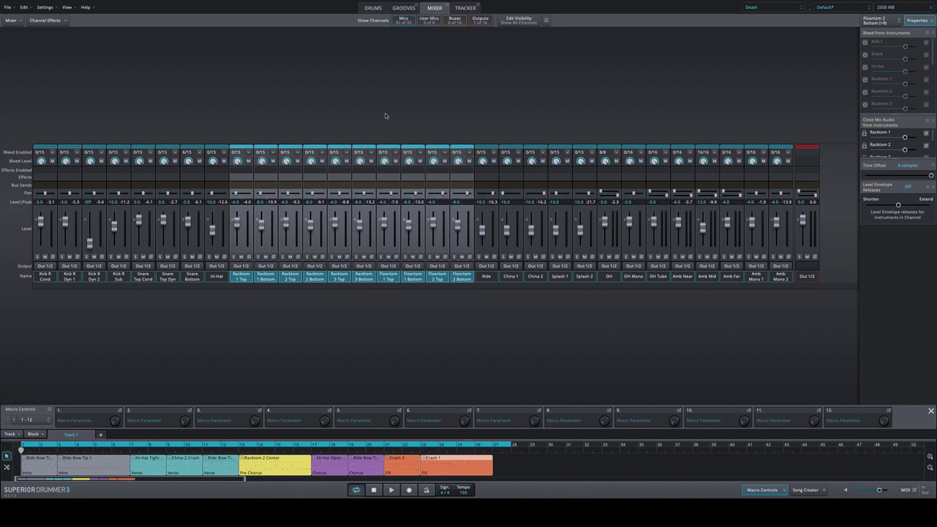
{"action": "left_click", "coordinate": [265, 276]}
{"action": "left_click", "coordinate": [241, 276], "text": "ctrl"}
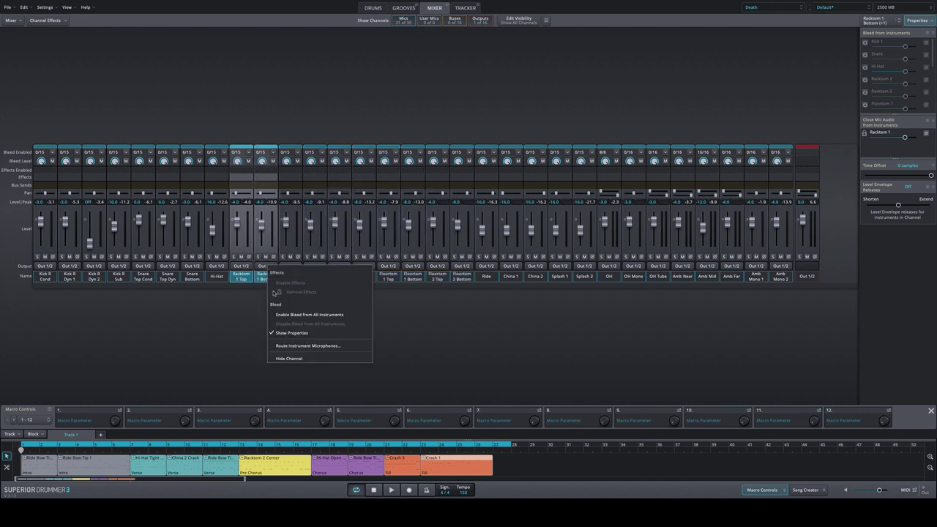
{"action": "left_click", "coordinate": [257, 282], "text": "ctrl"}
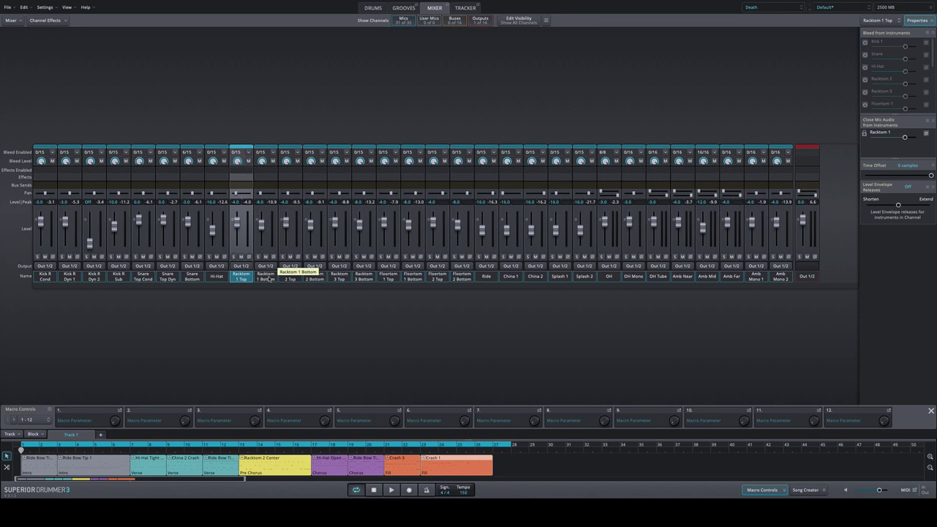
Step: Examine the mixer channels for the ride, both chinas and both splashes
{"action": "left_click", "coordinate": [487, 277]}
{"action": "left_click", "coordinate": [536, 277], "text": "shift"}
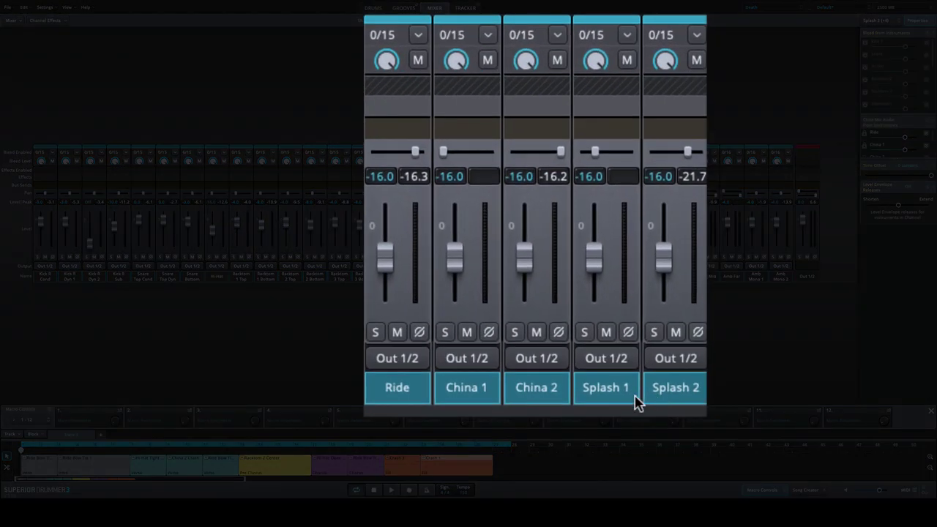
{"action": "left_click", "coordinate": [480, 392]}
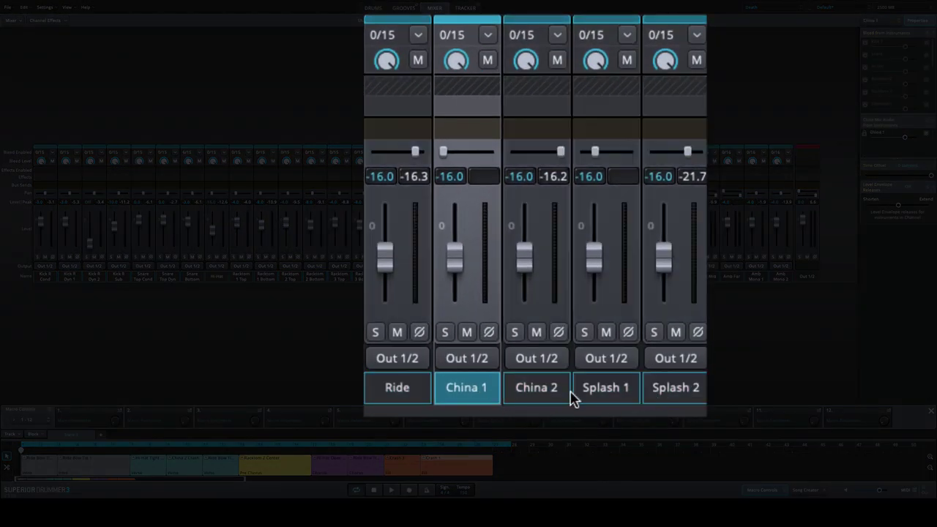
{"action": "left_click_drag", "start_coordinate": [513, 392], "coordinate": [663, 393]}
{"action": "left_click_drag", "start_coordinate": [472, 392], "coordinate": [688, 395]}
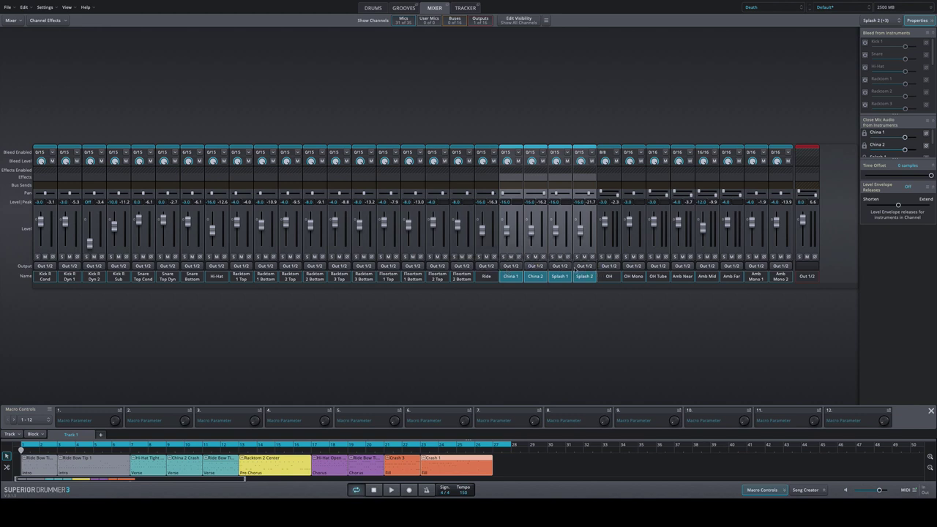
Step: Examine the overhead channels OH, OH Mono and OH Tube and the near, mid, far and mono ambience channels
{"action": "left_click", "coordinate": [629, 277]}
{"action": "left_click", "coordinate": [607, 277], "text": "ctrl"}
{"action": "left_click", "coordinate": [658, 277], "text": "ctrl"}
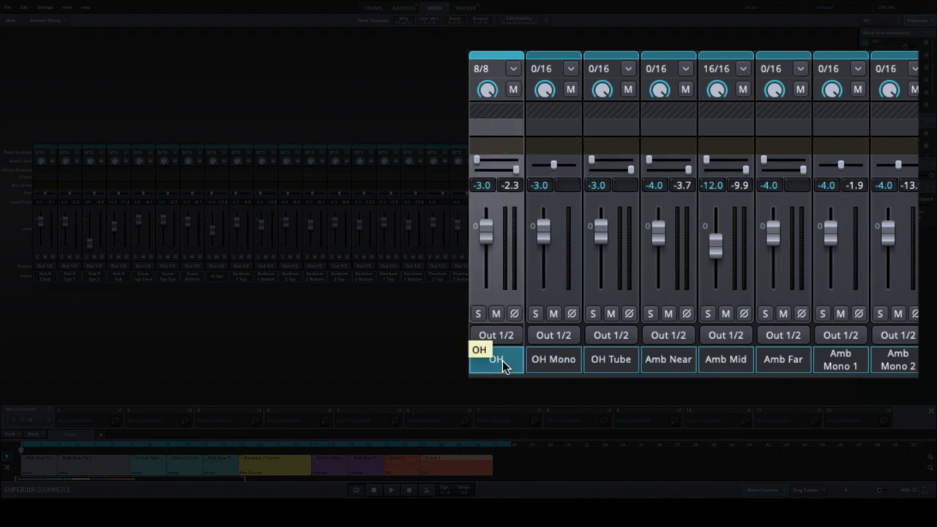
{"action": "left_click", "coordinate": [609, 359]}
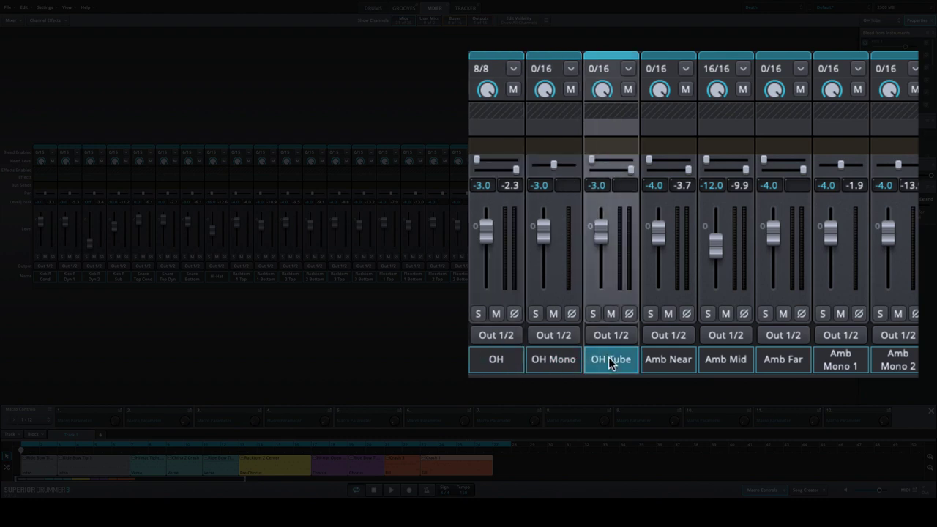
{"action": "left_click_drag", "start_coordinate": [675, 364], "coordinate": [775, 363]}
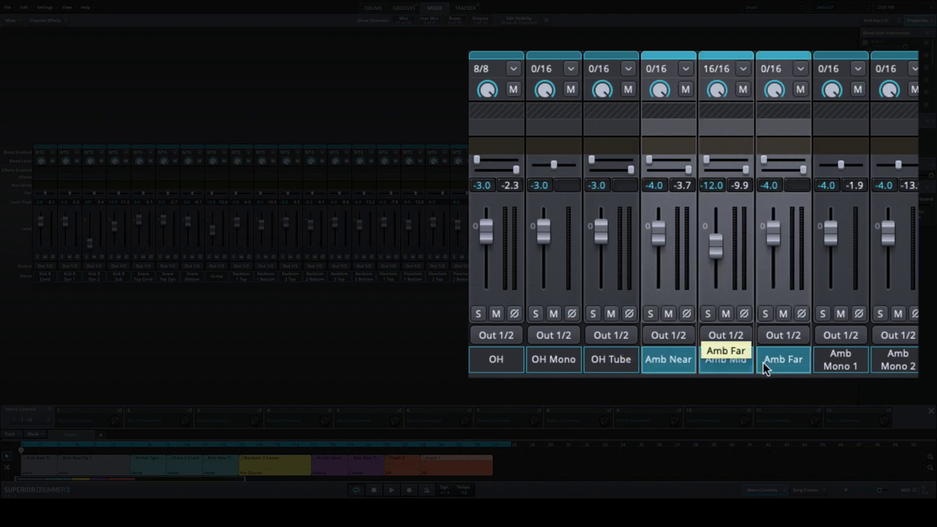
{"action": "left_click_drag", "start_coordinate": [823, 372], "coordinate": [884, 370]}
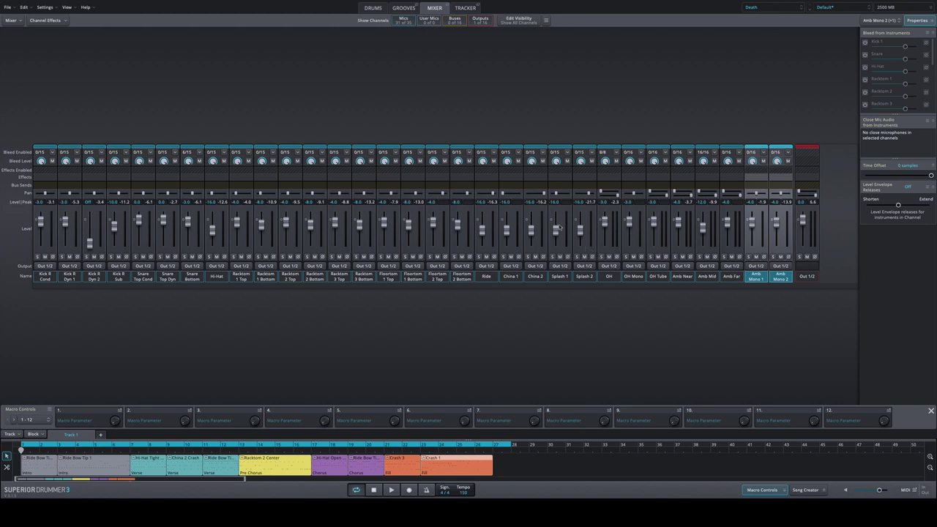
Step: Load The Maple Monster Kit from the drum kit part presets
{"action": "left_click", "coordinate": [374, 10]}
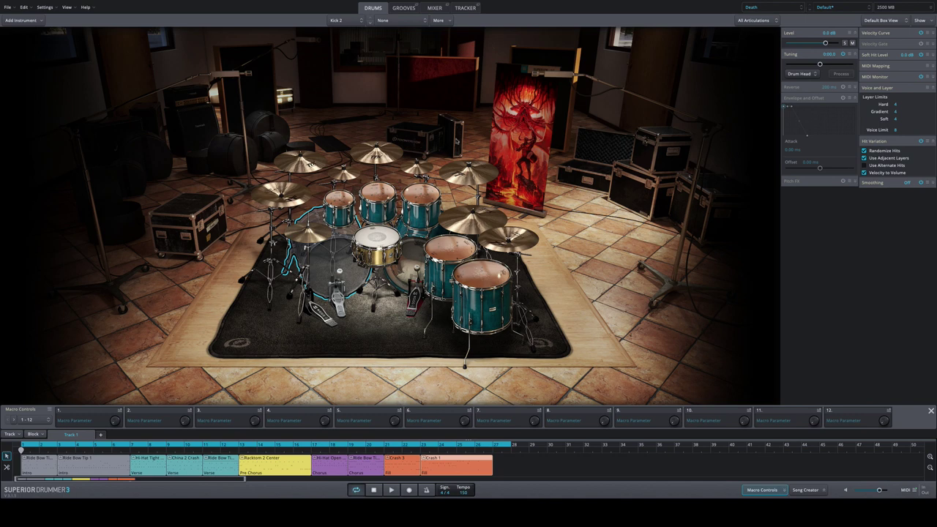
{"action": "left_click", "coordinate": [825, 4]}
{"action": "left_click", "coordinate": [825, 4]}
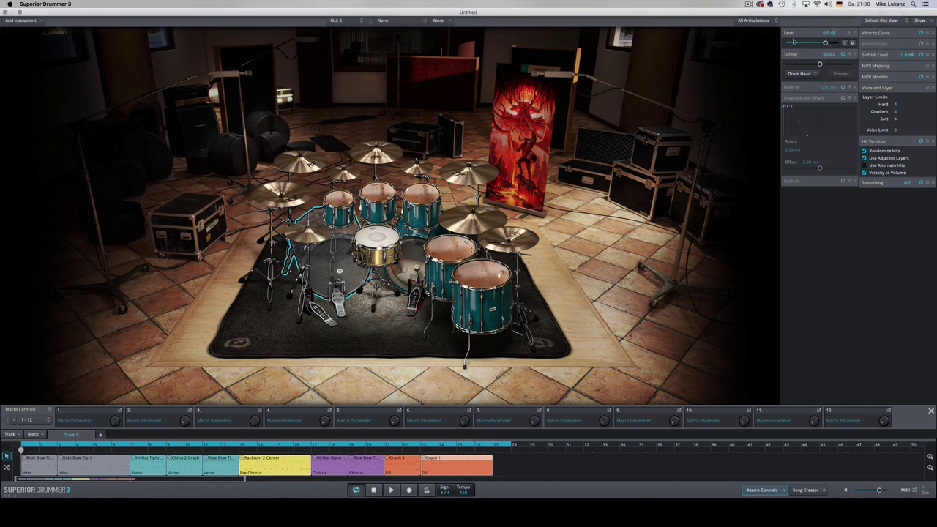
{"action": "left_click", "coordinate": [826, 7]}
{"action": "mouse_move", "coordinate": [830, 147]}
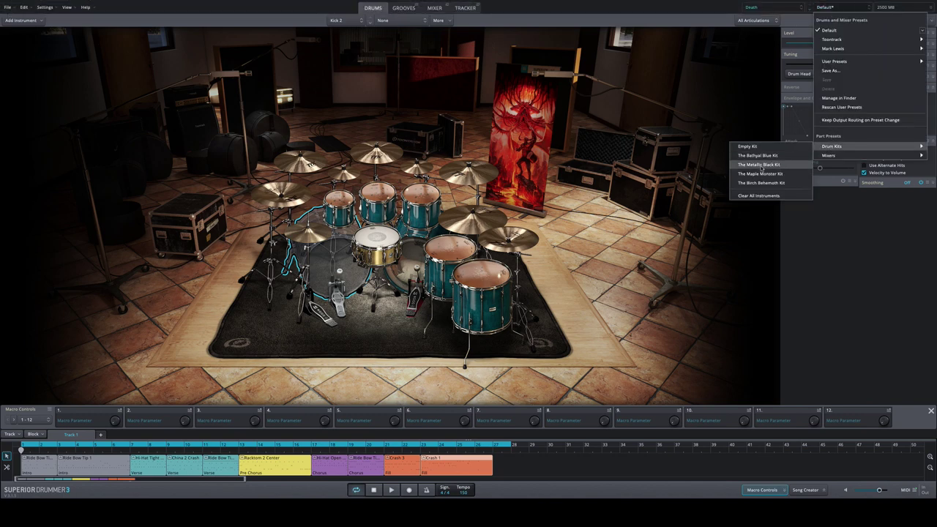
{"action": "left_click", "coordinate": [759, 165]}
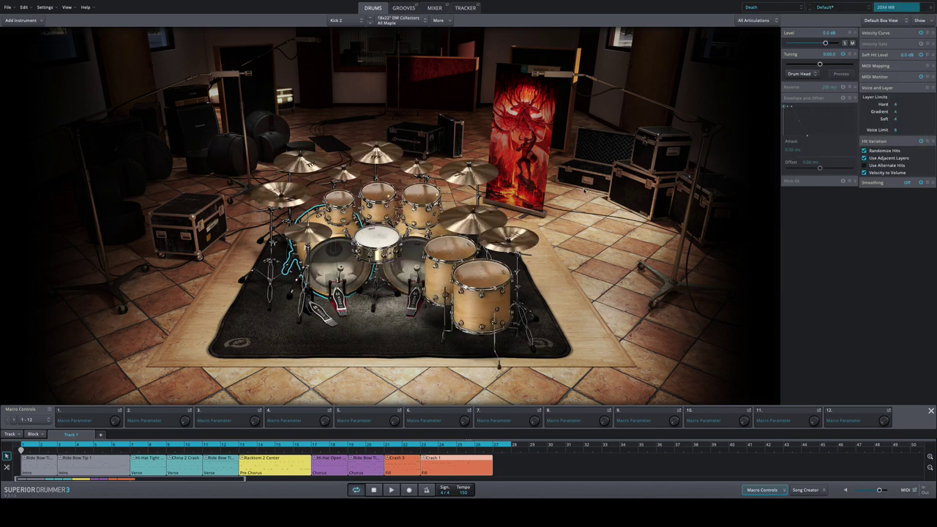
Step: Audition The Maple Monster Kit with the song track and view the alternative snares before stopping playback
{"action": "key", "text": "space"}
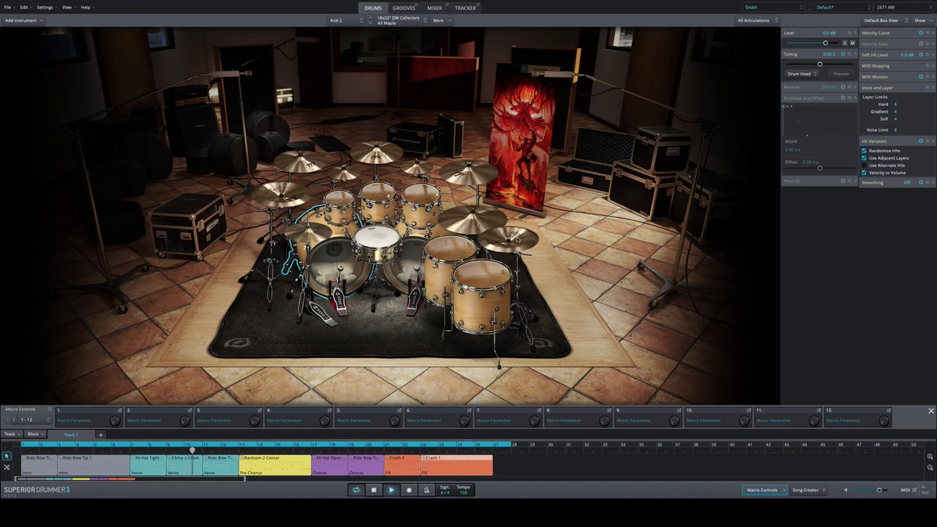
{"action": "right_click", "coordinate": [381, 240]}
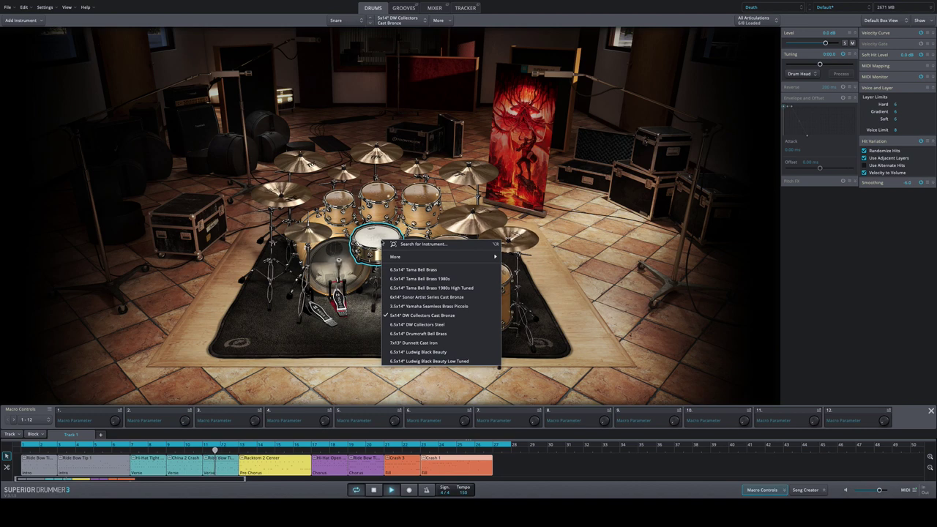
{"action": "left_click", "coordinate": [558, 264]}
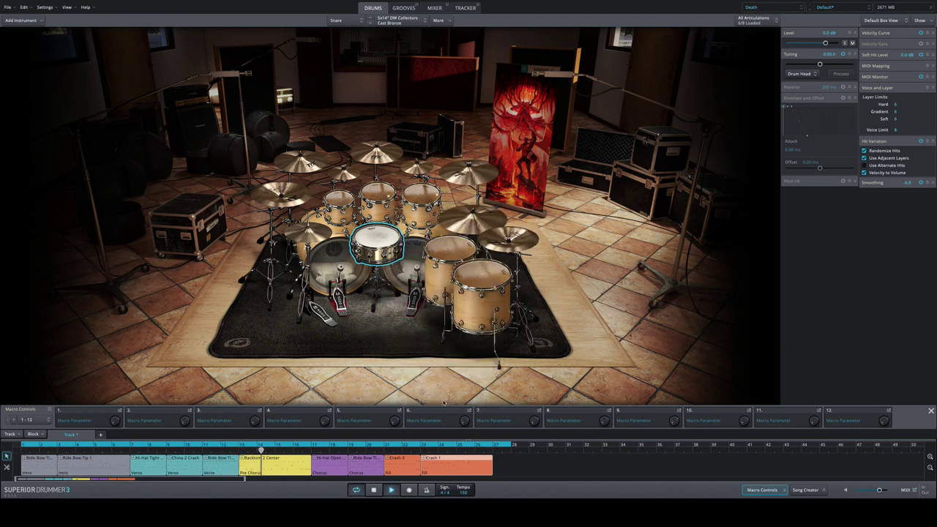
{"action": "left_click", "coordinate": [373, 490]}
Step: Load the Nu Flavor drums and mixer preset and examine its mixer channels
{"action": "left_click", "coordinate": [817, 8]}
{"action": "mouse_move", "coordinate": [824, 40]}
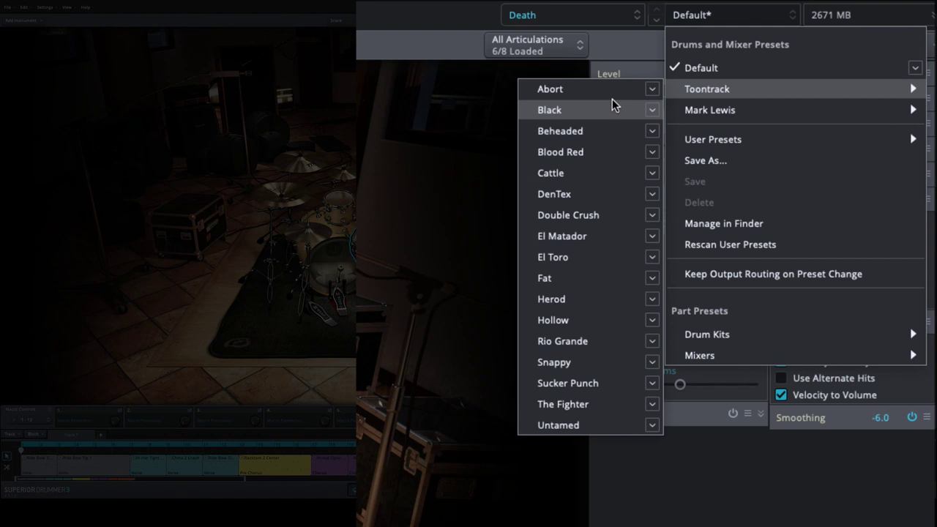
{"action": "mouse_move", "coordinate": [708, 102]}
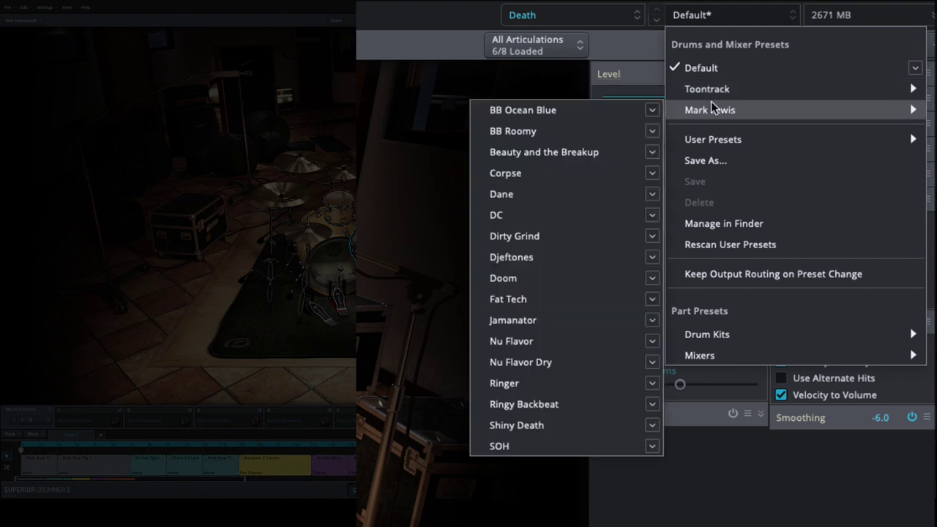
{"action": "mouse_move", "coordinate": [711, 89]}
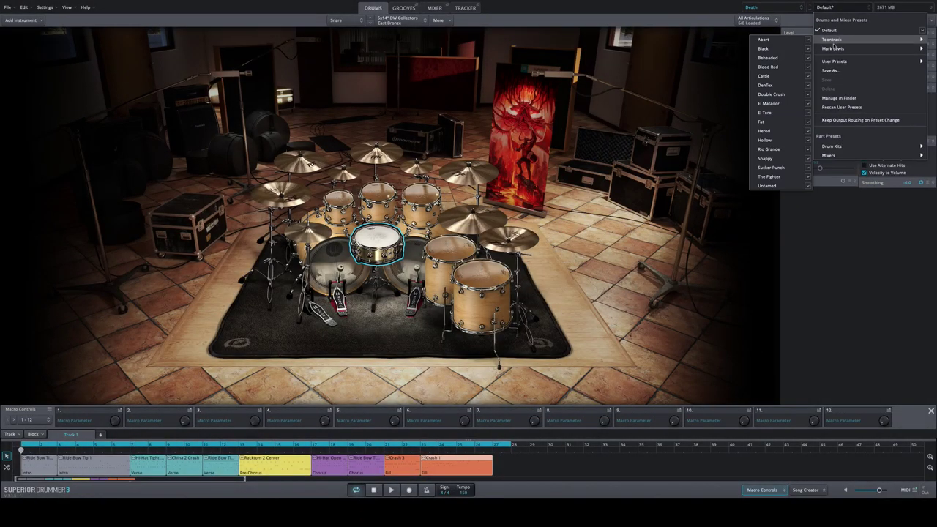
{"action": "mouse_move", "coordinate": [833, 48]}
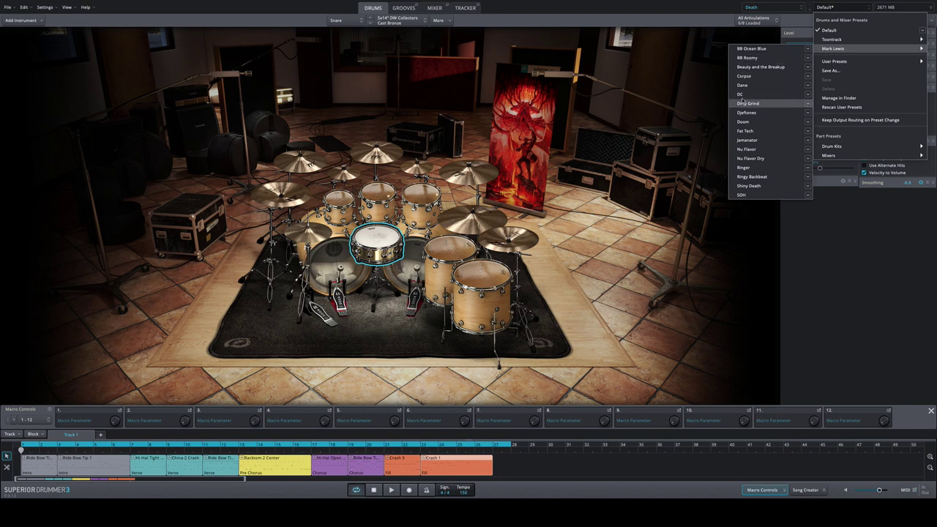
{"action": "left_click", "coordinate": [747, 150]}
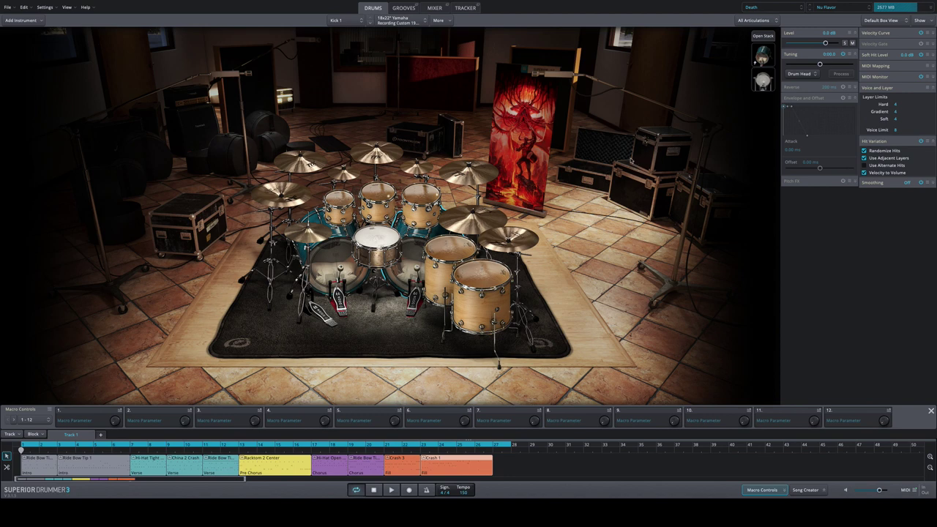
{"action": "left_click", "coordinate": [439, 11]}
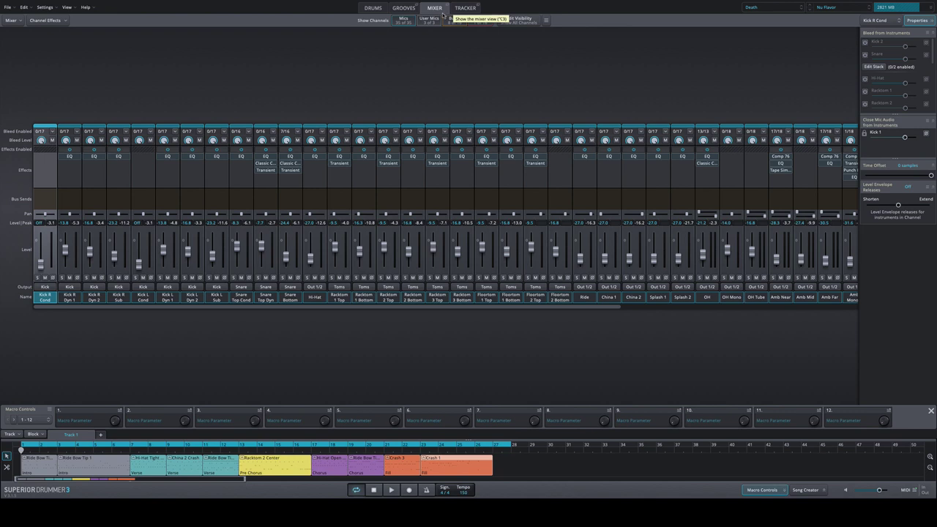
{"action": "left_click", "coordinate": [373, 8]}
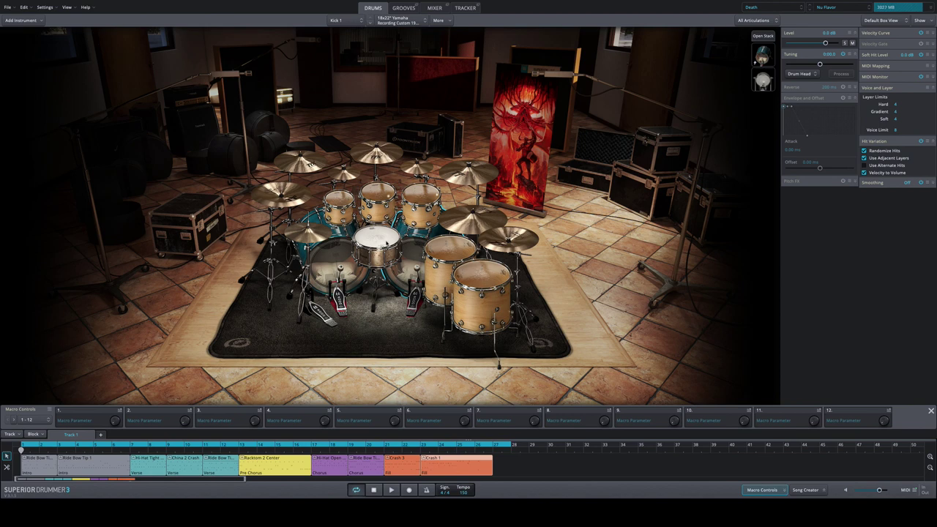
Step: Select the snare to show its stacked instruments and audition the Nu Flavor preset with the song track
{"action": "right_click", "coordinate": [388, 244]}
{"action": "left_click", "coordinate": [355, 342]}
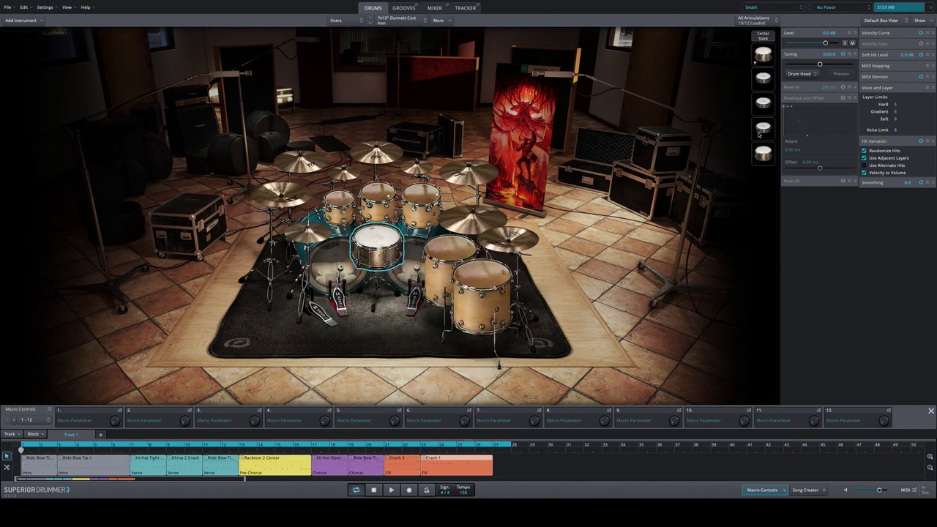
{"action": "key", "text": "space"}
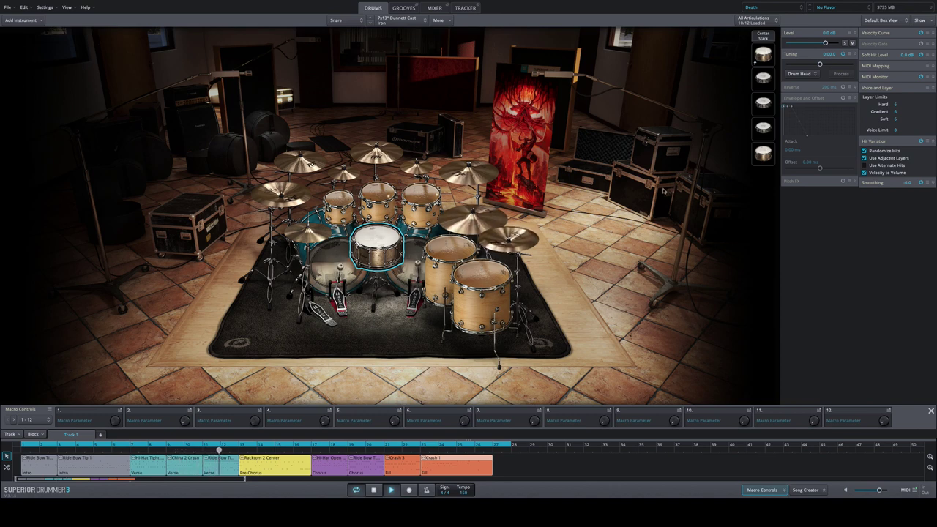
{"action": "key", "text": "space"}
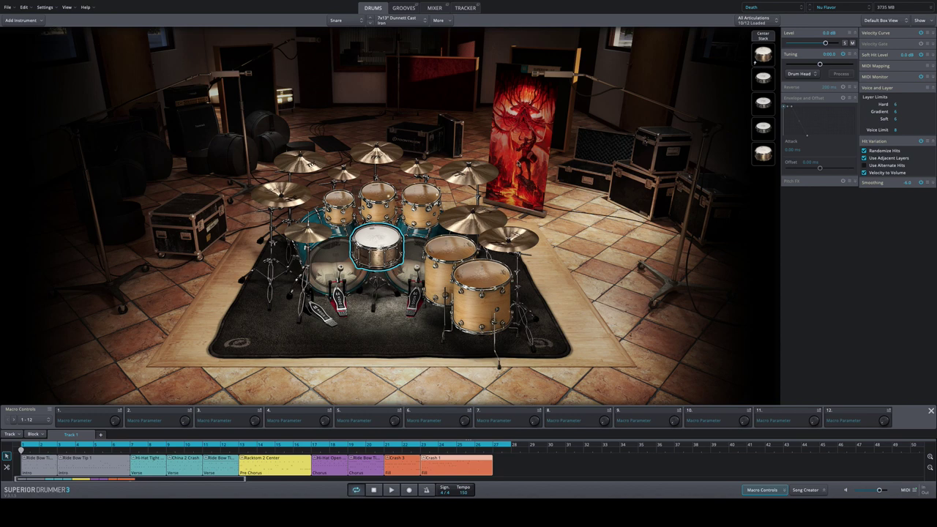
Step: Open the instrument search for the snare and filter it to the Death & Darkness - Preset Sounds library
{"action": "right_click", "coordinate": [379, 240]}
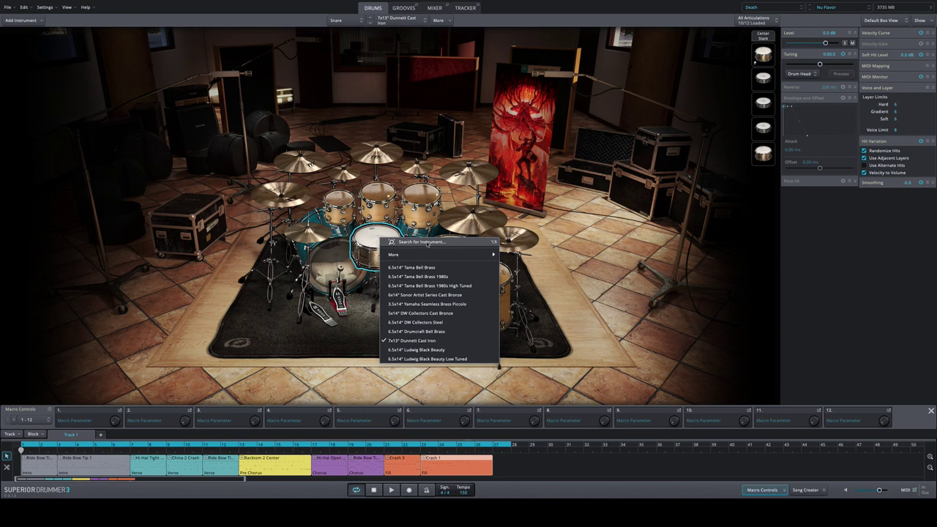
{"action": "mouse_move", "coordinate": [439, 254]}
{"action": "mouse_move", "coordinate": [546, 167]}
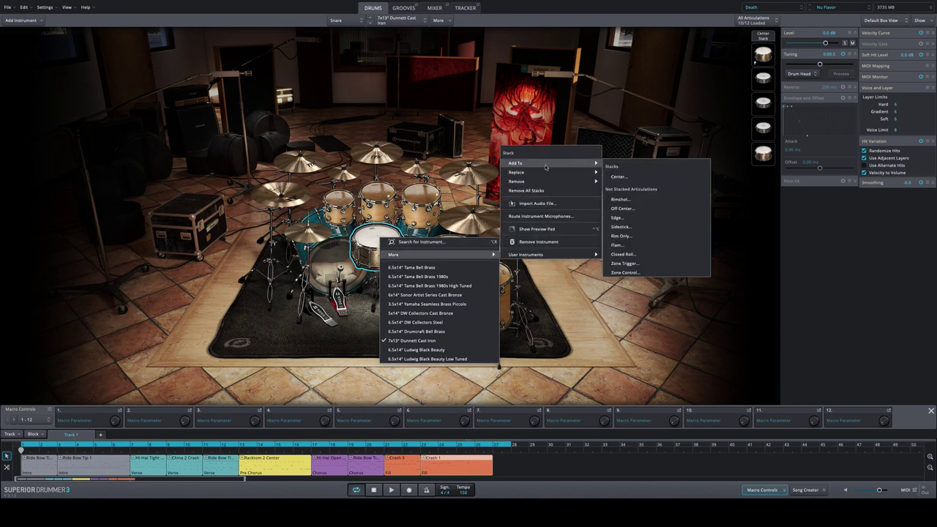
{"action": "left_click", "coordinate": [417, 241]}
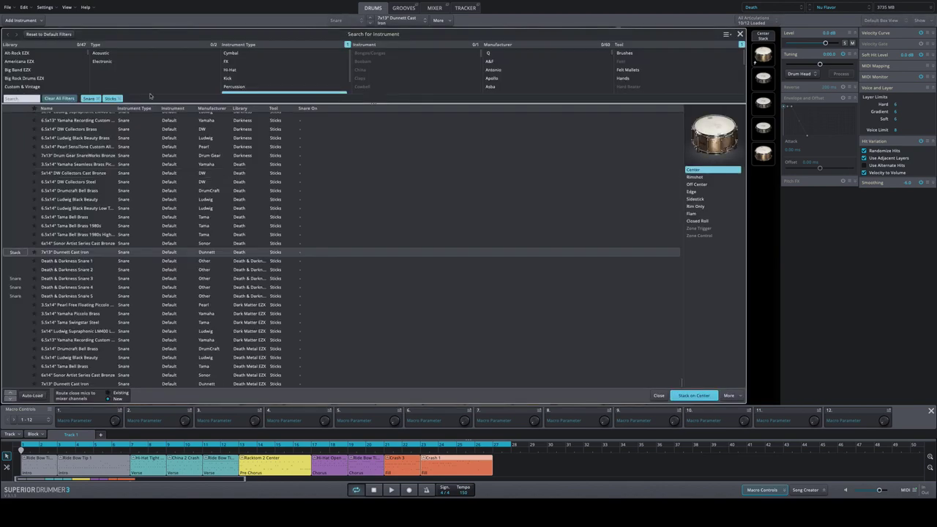
{"action": "scroll", "coordinate": [79, 74], "scroll_direction": "down", "scroll_amount": 5}
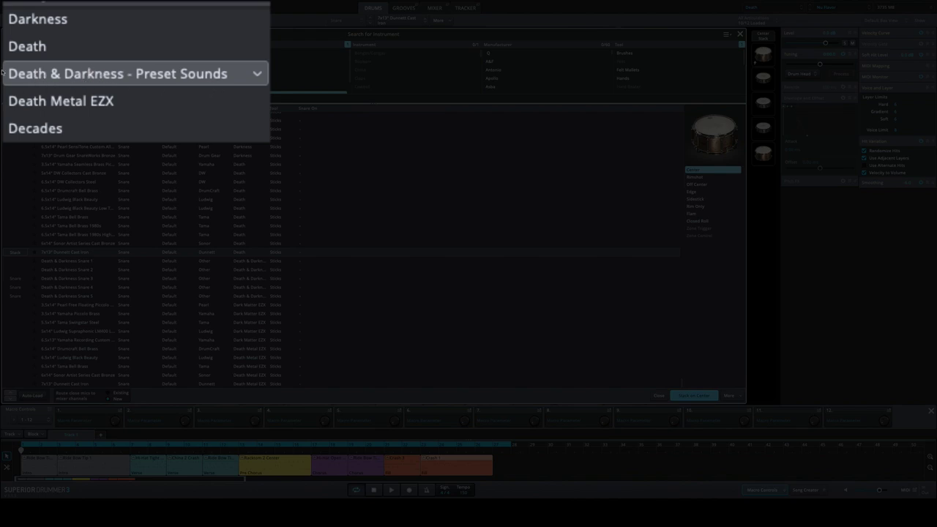
{"action": "left_click", "coordinate": [66, 72]}
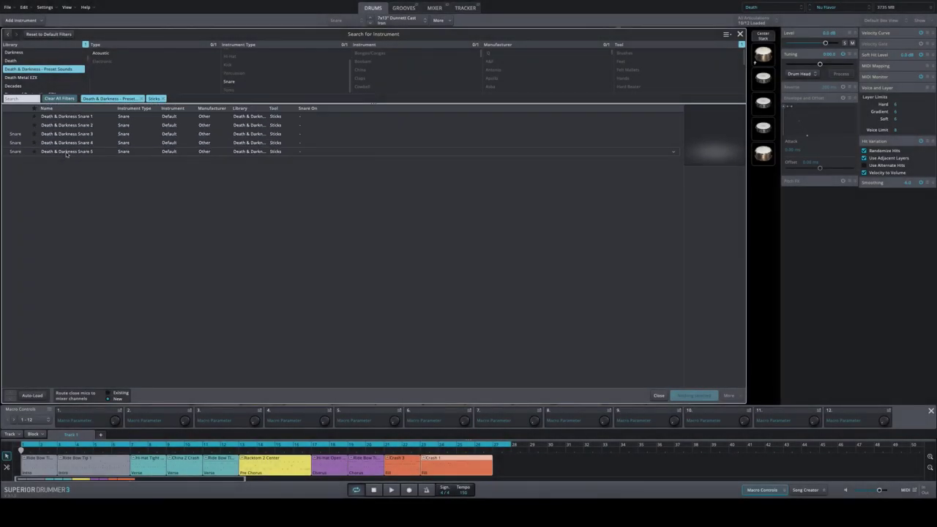
Step: Audition the Death & Darkness snares from Snare 5 up to Snare 1 and close the instrument search
{"action": "left_click", "coordinate": [68, 151]}
{"action": "left_click", "coordinate": [71, 143]}
{"action": "left_click", "coordinate": [72, 134]}
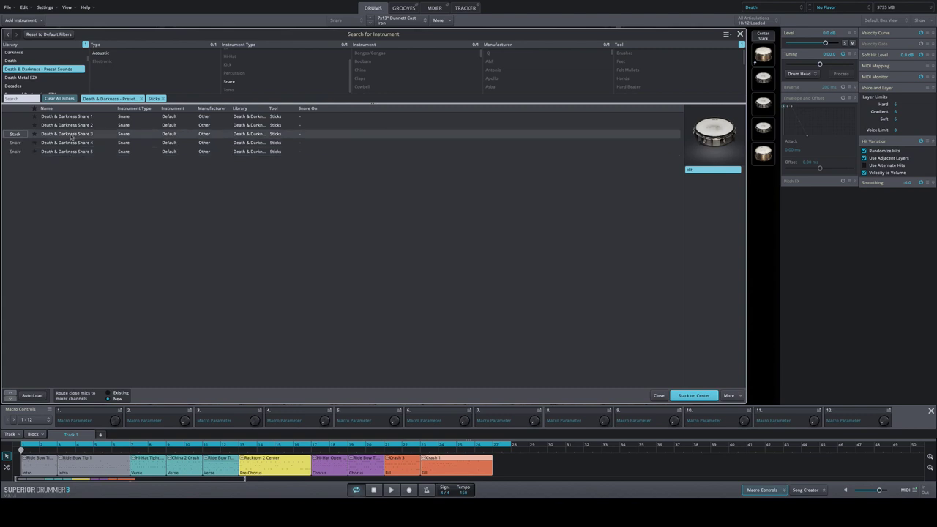
{"action": "left_click", "coordinate": [73, 126]}
{"action": "left_click", "coordinate": [74, 117]}
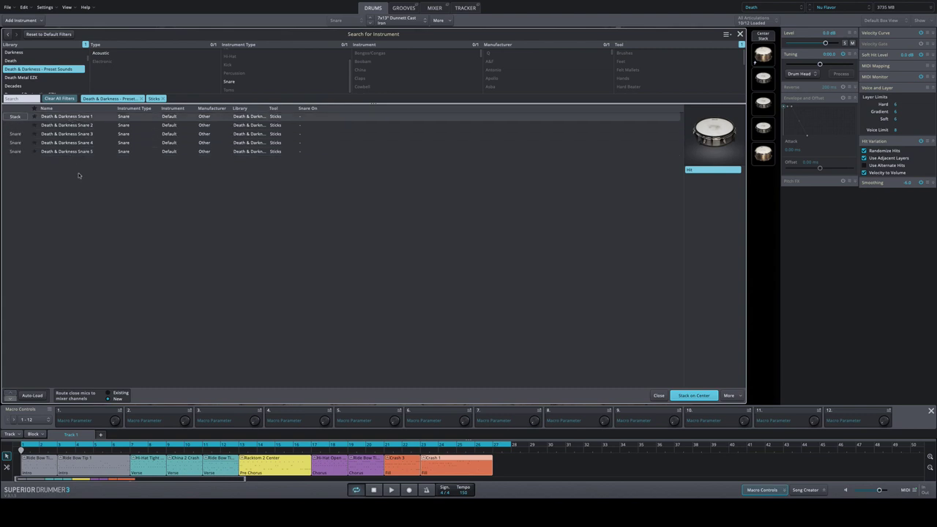
{"action": "left_click", "coordinate": [659, 396]}
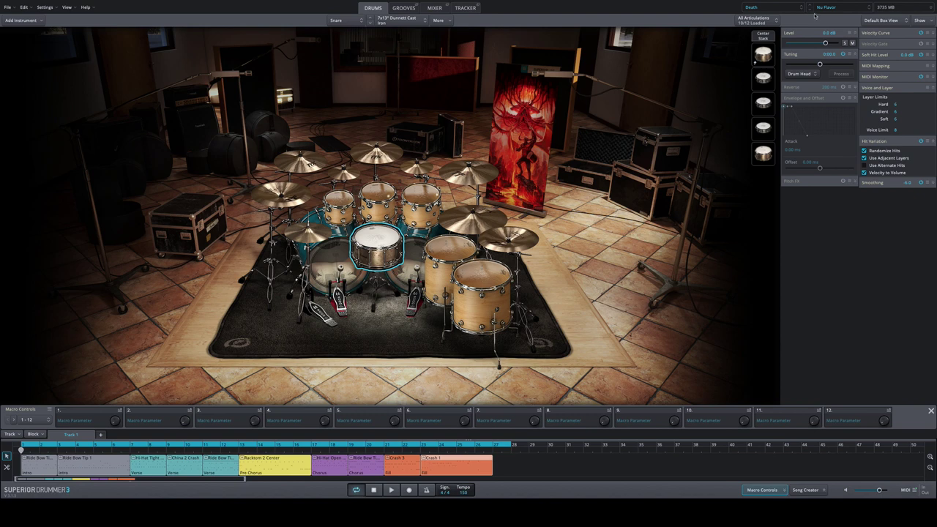
Step: Switch to the Darkness library and load The Metalworks Kit from its drum kit part presets
{"action": "left_click", "coordinate": [773, 8]}
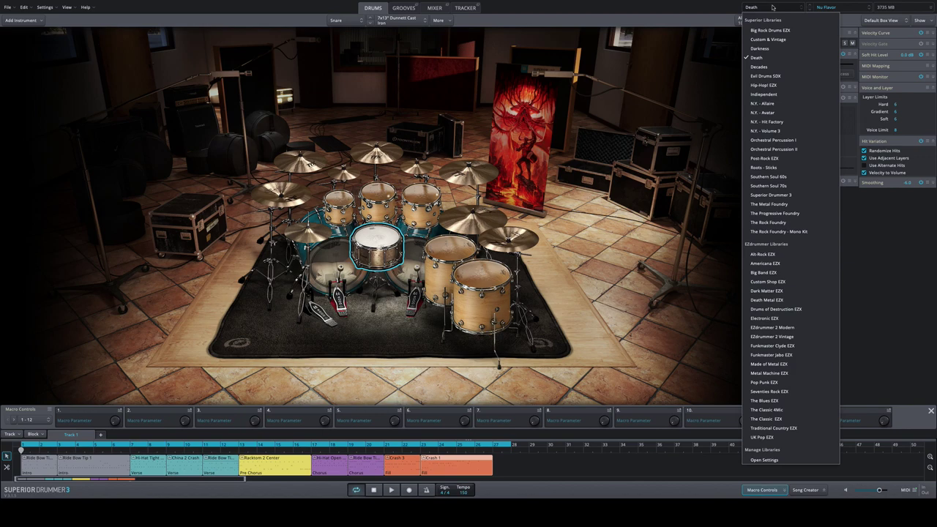
{"action": "left_click", "coordinate": [763, 49]}
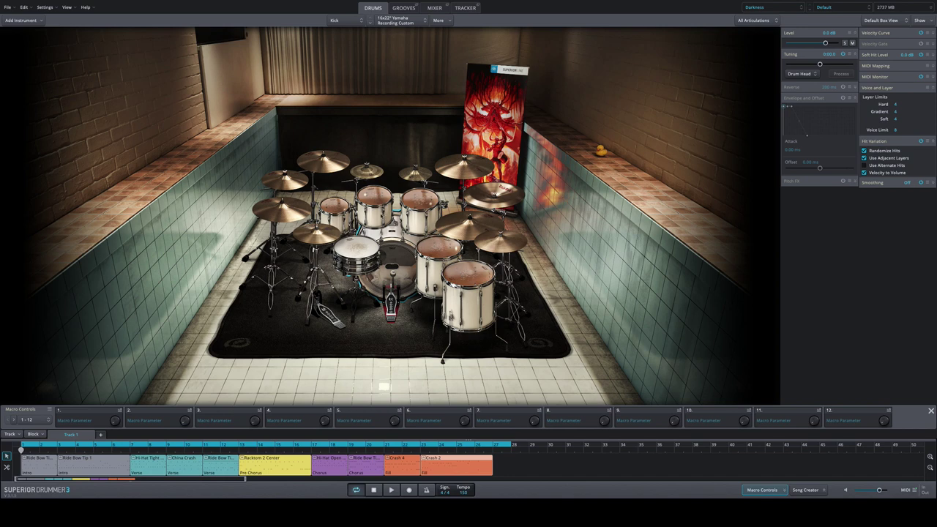
{"action": "left_click", "coordinate": [845, 8]}
{"action": "mouse_move", "coordinate": [835, 148]}
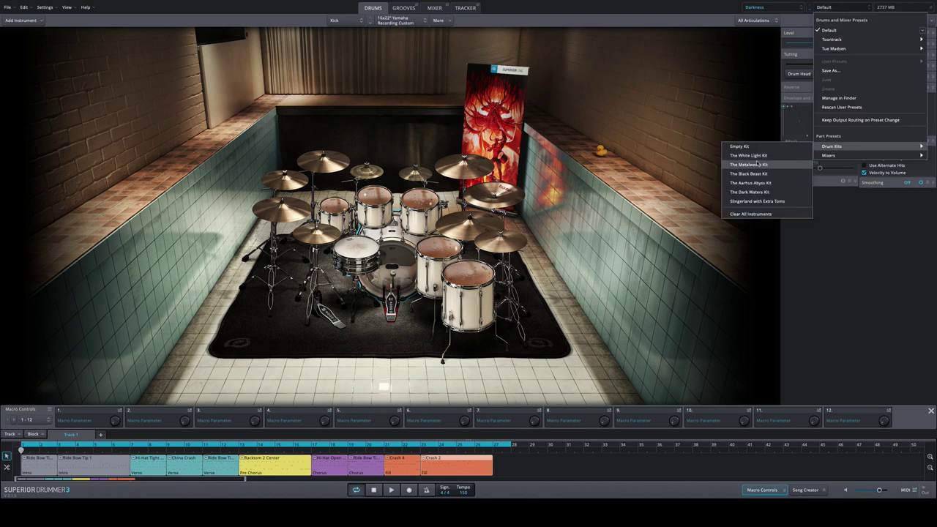
{"action": "left_click", "coordinate": [749, 164]}
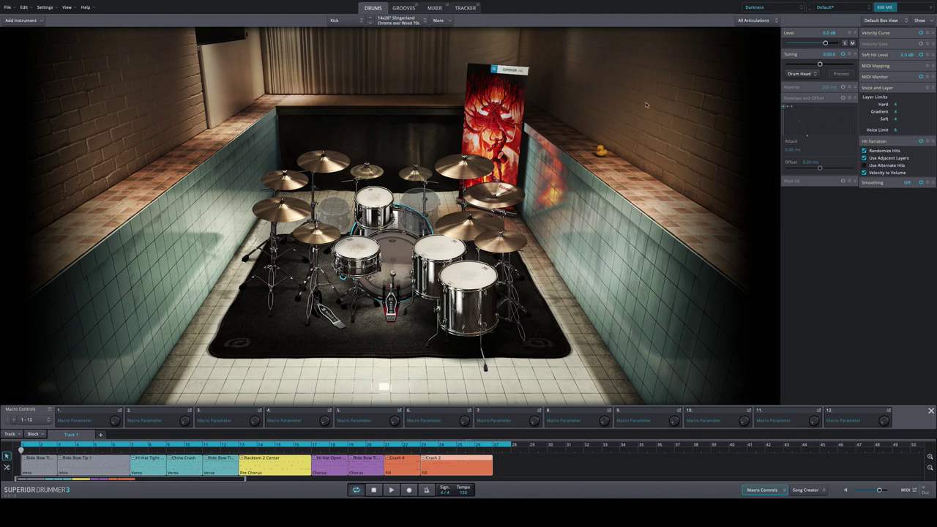
Step: Load The Black Beast Kit, followed by The Aarhus Abyss Kit, from the drum kit part presets
{"action": "left_click", "coordinate": [836, 7]}
{"action": "mouse_move", "coordinate": [832, 147]}
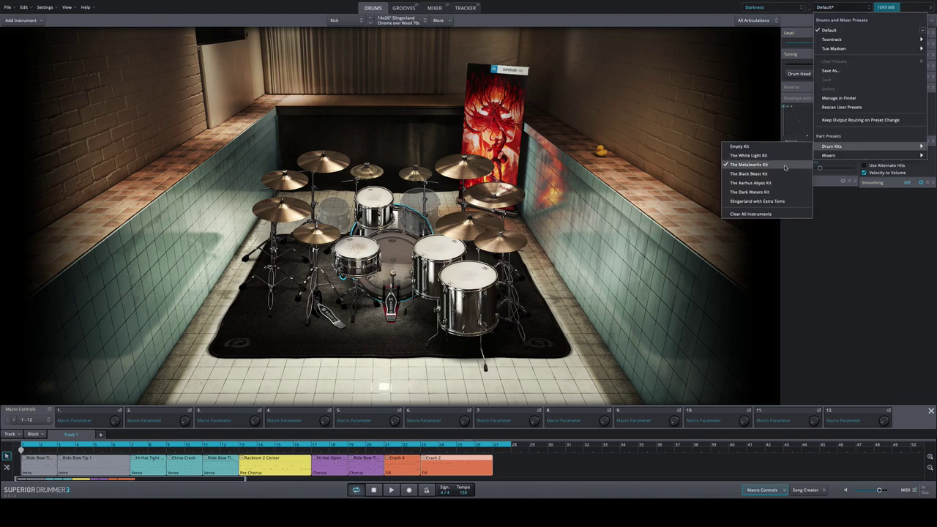
{"action": "left_click", "coordinate": [749, 174]}
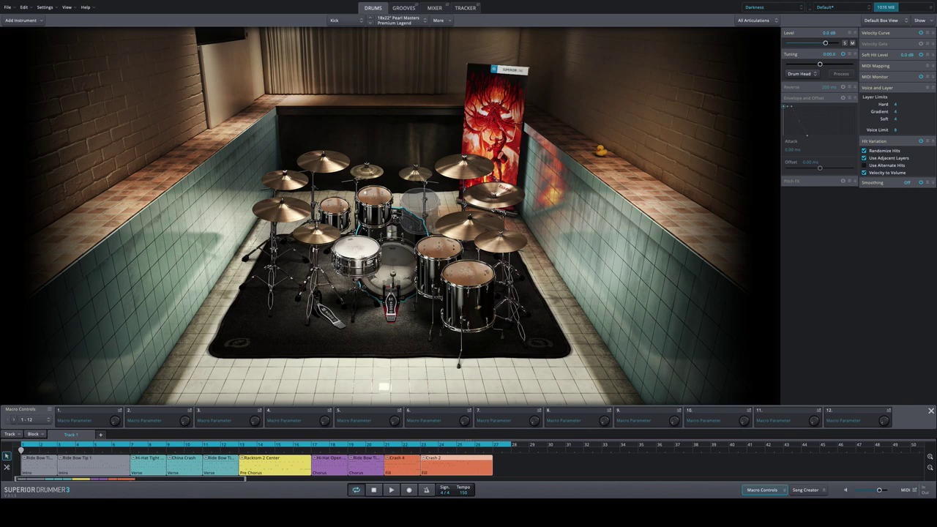
{"action": "left_click", "coordinate": [837, 6]}
{"action": "mouse_move", "coordinate": [829, 158]}
{"action": "left_click", "coordinate": [732, 184]}
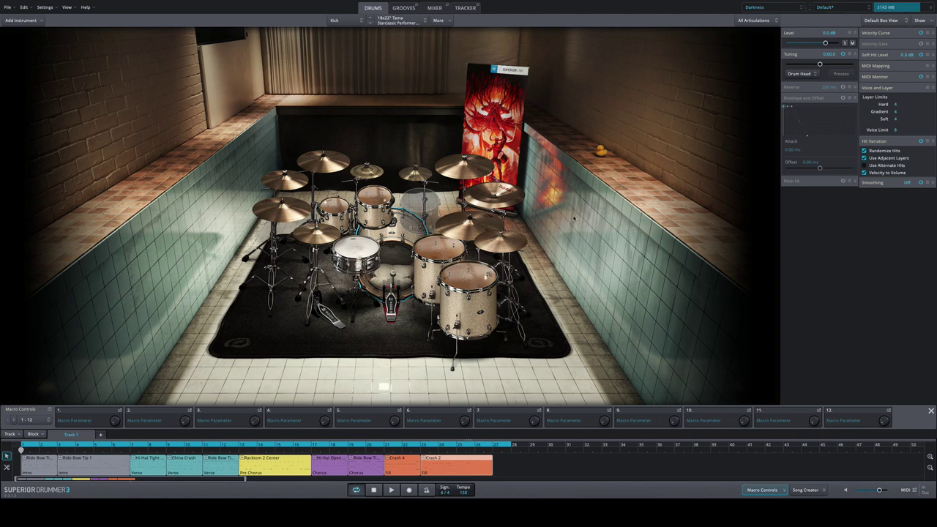
Step: Load The Dark Waters Kit, followed by Slingerland with Extra Toms, from the drum kit part presets
{"action": "left_click", "coordinate": [836, 8]}
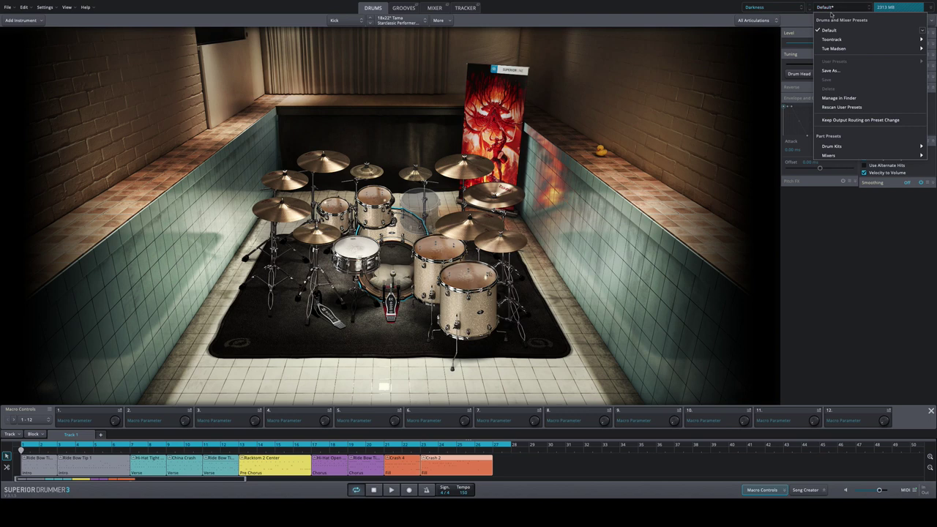
{"action": "left_click", "coordinate": [746, 189]}
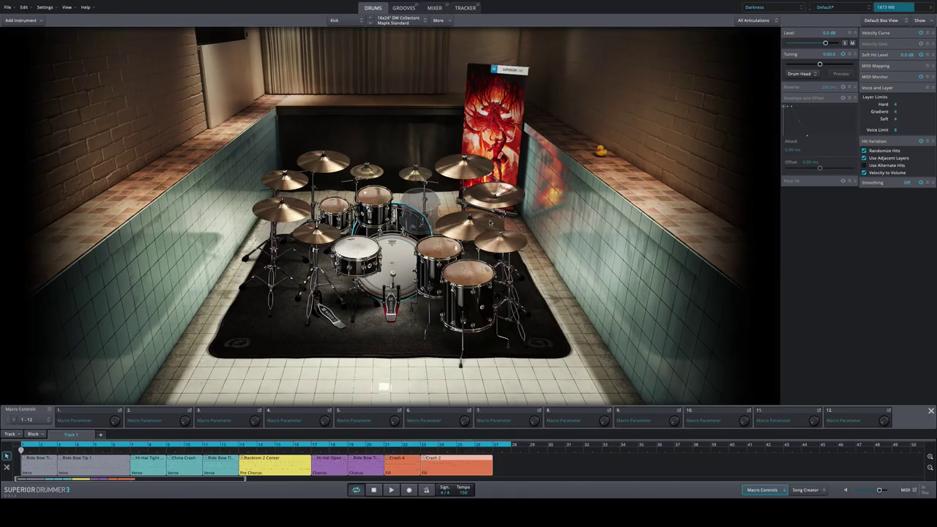
{"action": "left_click", "coordinate": [838, 8]}
{"action": "mouse_move", "coordinate": [823, 146]}
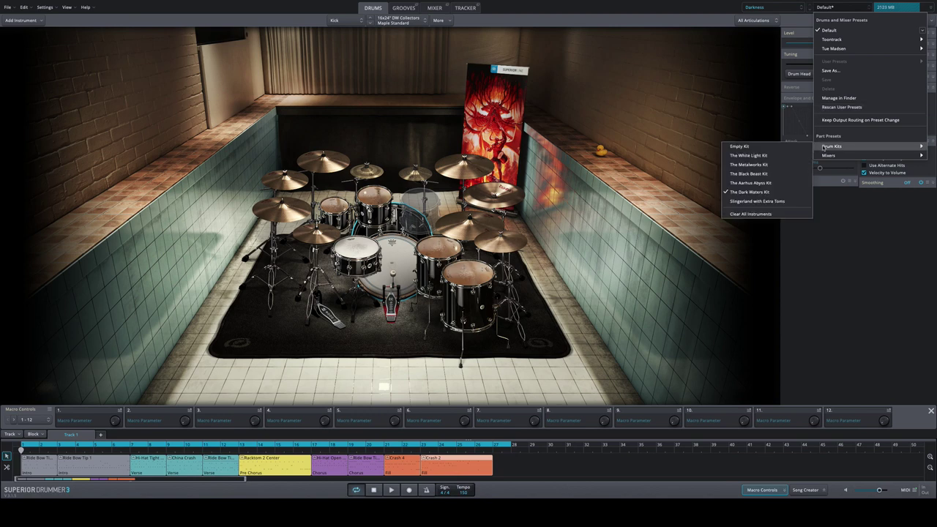
{"action": "left_click", "coordinate": [750, 201]}
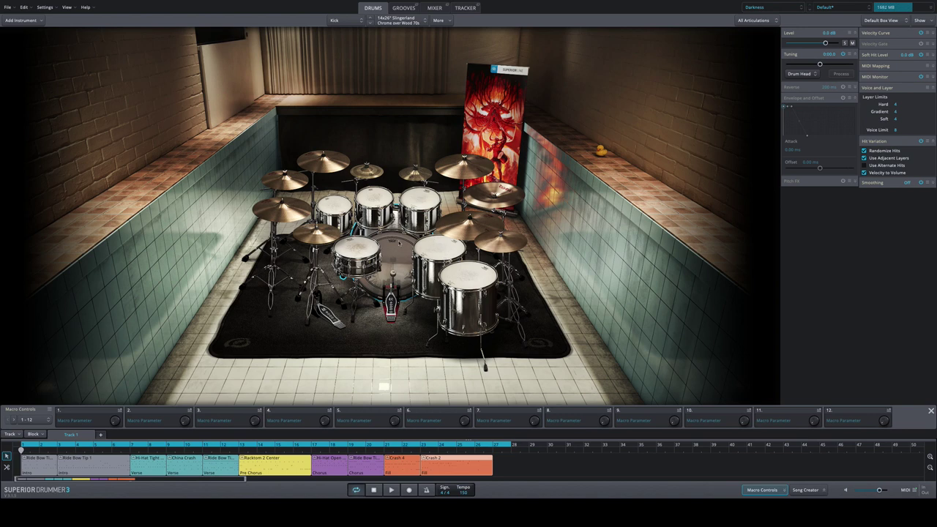
Step: Load The White Light Kit from the drum kit part presets and show the alternative instruments for its snare
{"action": "left_click", "coordinate": [815, 9]}
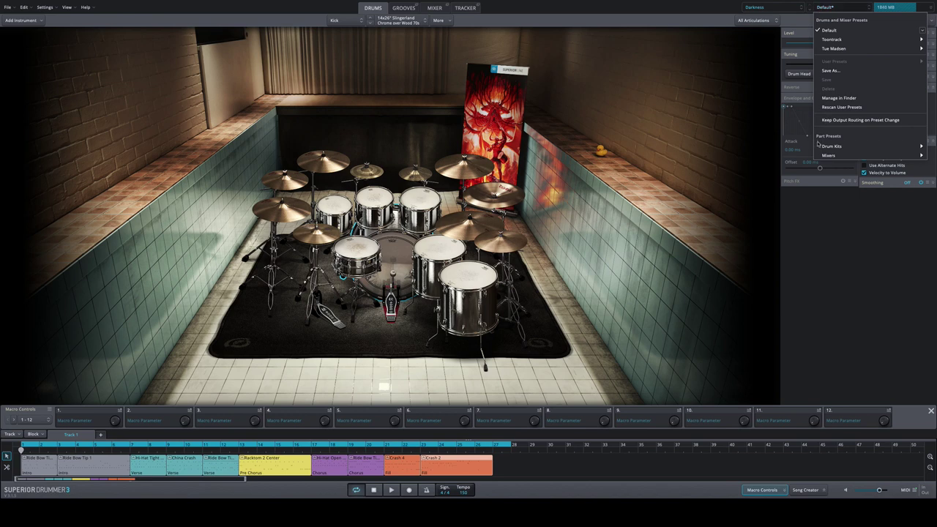
{"action": "left_click", "coordinate": [754, 151]}
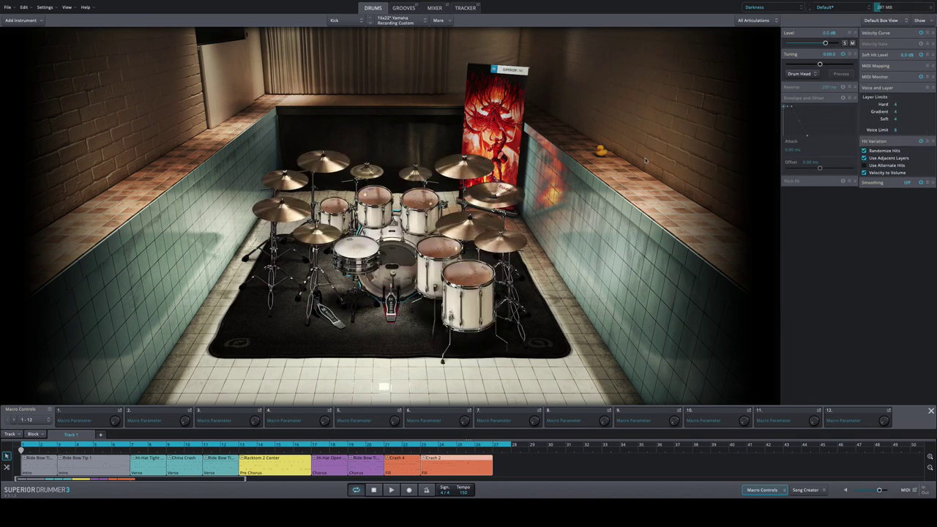
{"action": "right_click", "coordinate": [367, 249]}
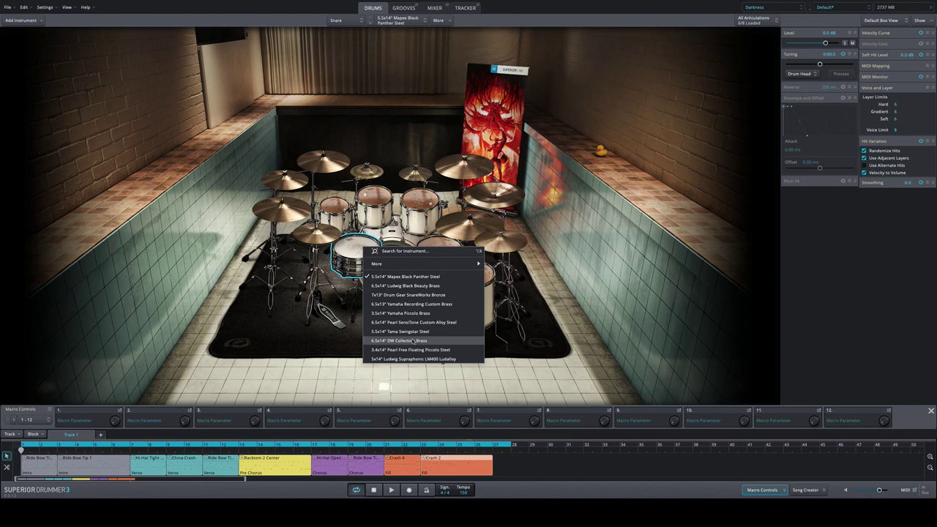
Step: Show the alternative instruments for the hi-hat and Crash 3, keeping the current ones
{"action": "left_click", "coordinate": [329, 346]}
{"action": "left_click", "coordinate": [316, 234]}
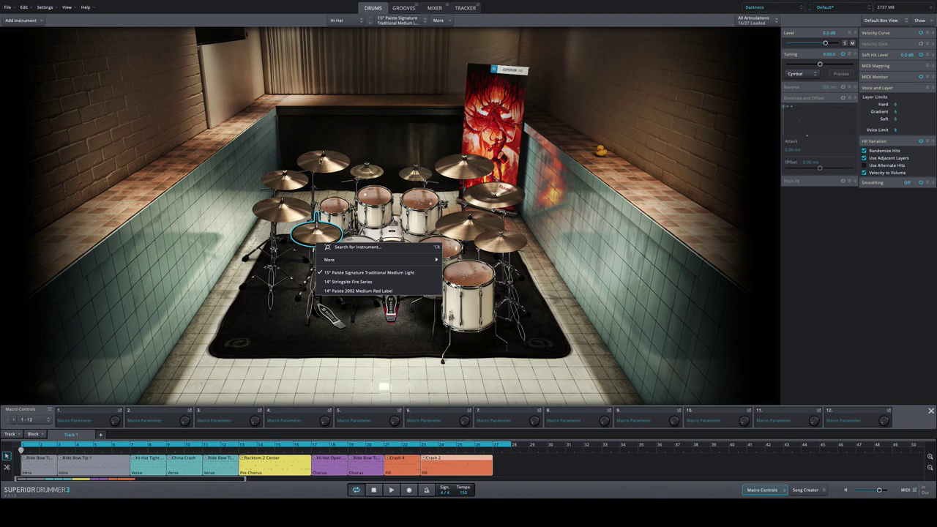
{"action": "left_click", "coordinate": [322, 161]}
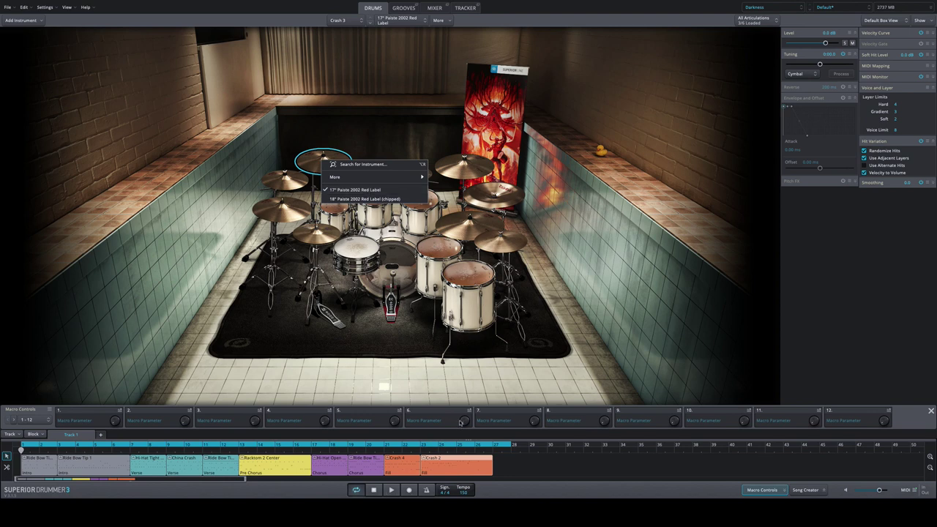
{"action": "left_click", "coordinate": [462, 393]}
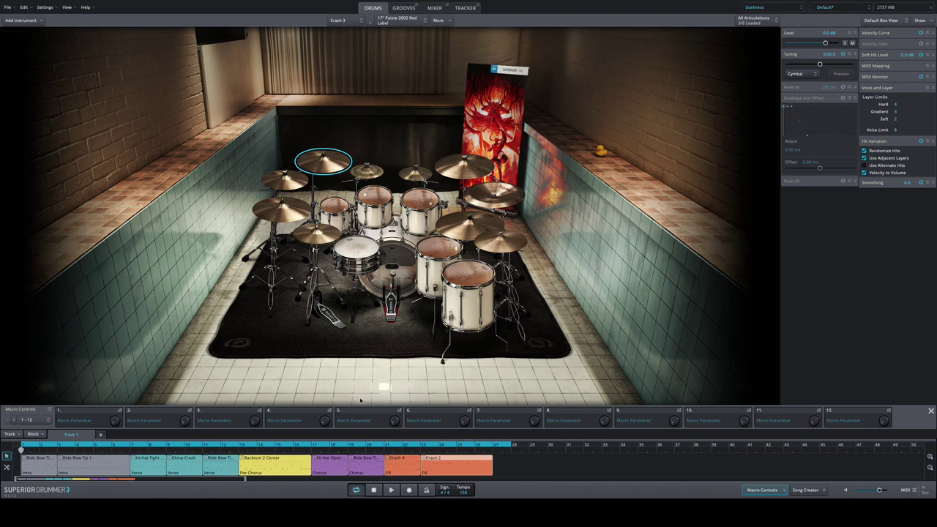
Step: Play the song track while checking the alternative cymbals for Crash 2, Crash 1 and Crash 5, and stop playback
{"action": "left_click", "coordinate": [390, 490]}
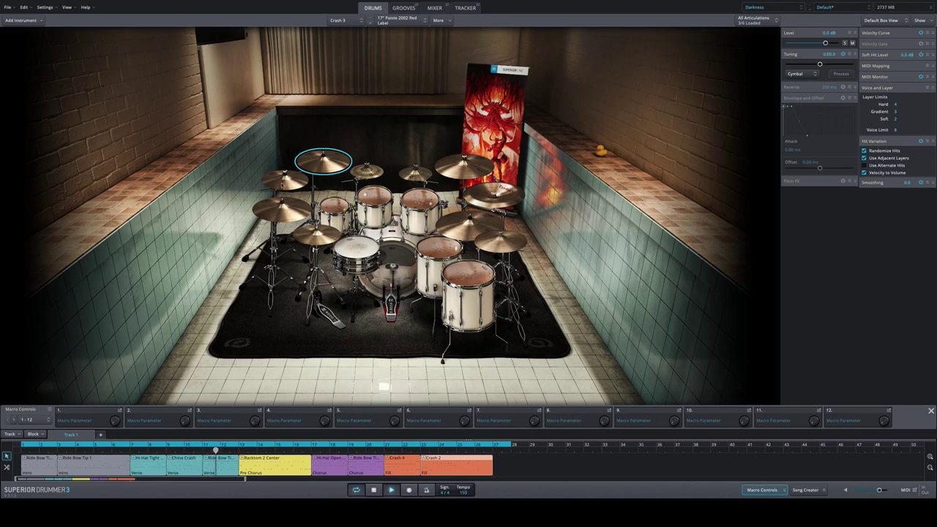
{"action": "right_click", "coordinate": [284, 180]}
{"action": "key", "text": "Escape"}
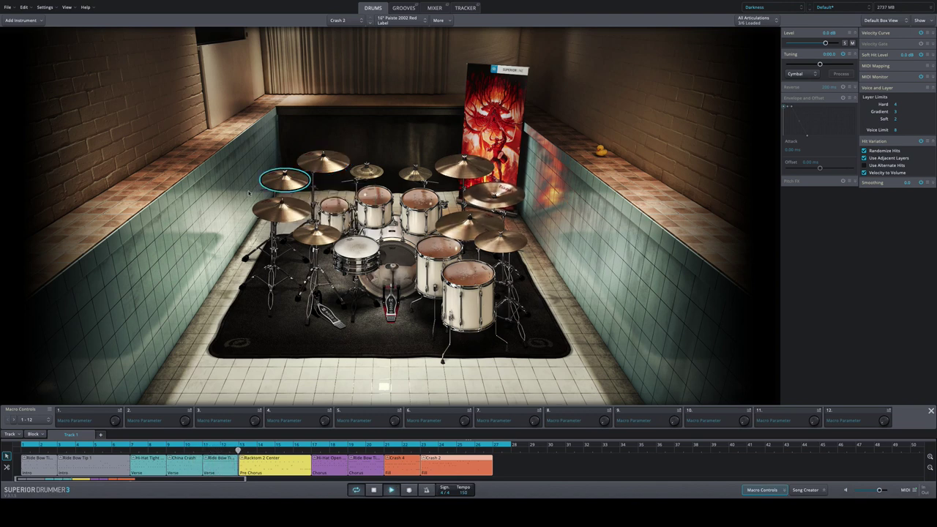
{"action": "right_click", "coordinate": [273, 200]}
{"action": "left_click", "coordinate": [245, 215]}
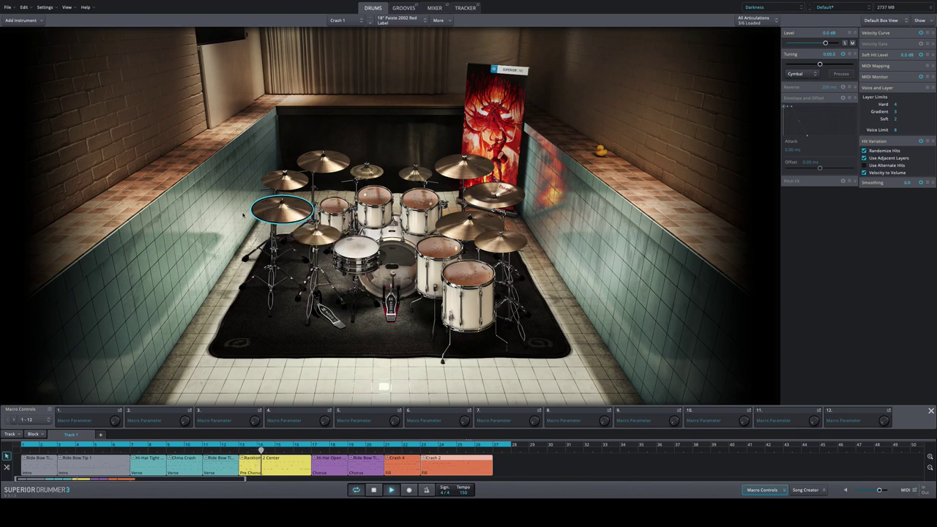
{"action": "right_click", "coordinate": [511, 244]}
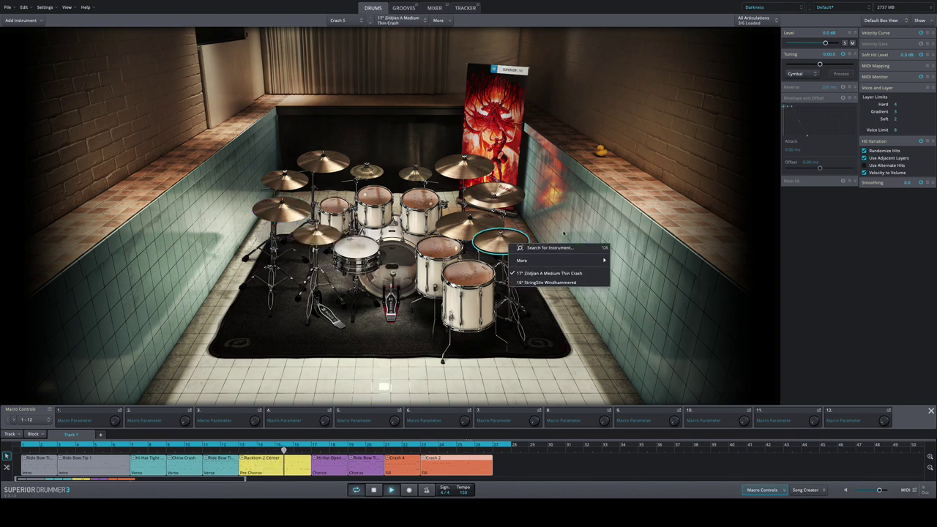
{"action": "key", "text": "Escape"}
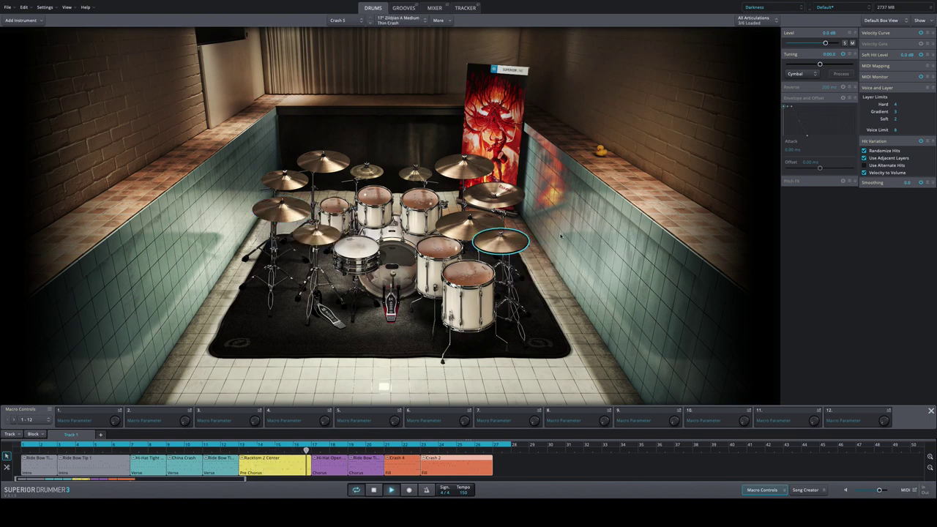
{"action": "key", "text": "space"}
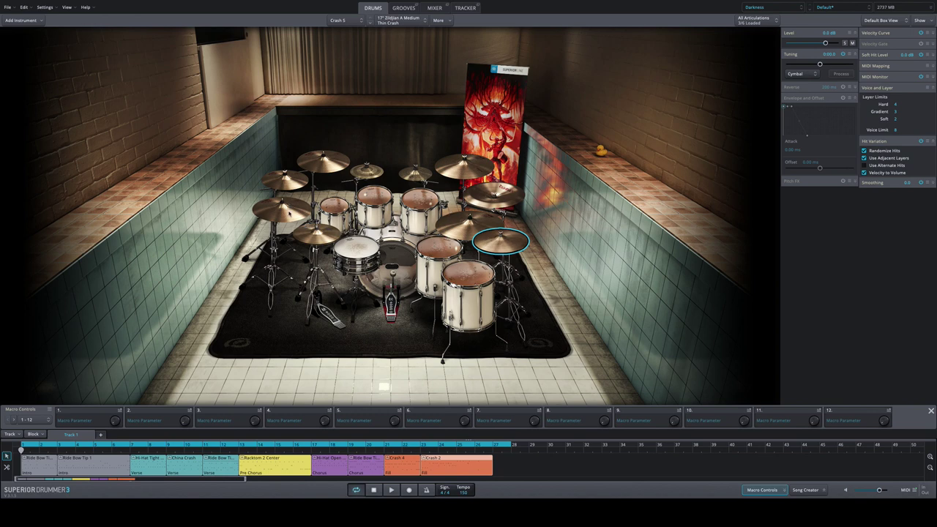
Step: Go through the alternative instruments for each crash cymbal around the kit, ending with Crash 5, without replacing any
{"action": "right_click", "coordinate": [291, 212]}
{"action": "right_click", "coordinate": [286, 181]}
{"action": "right_click", "coordinate": [328, 152]}
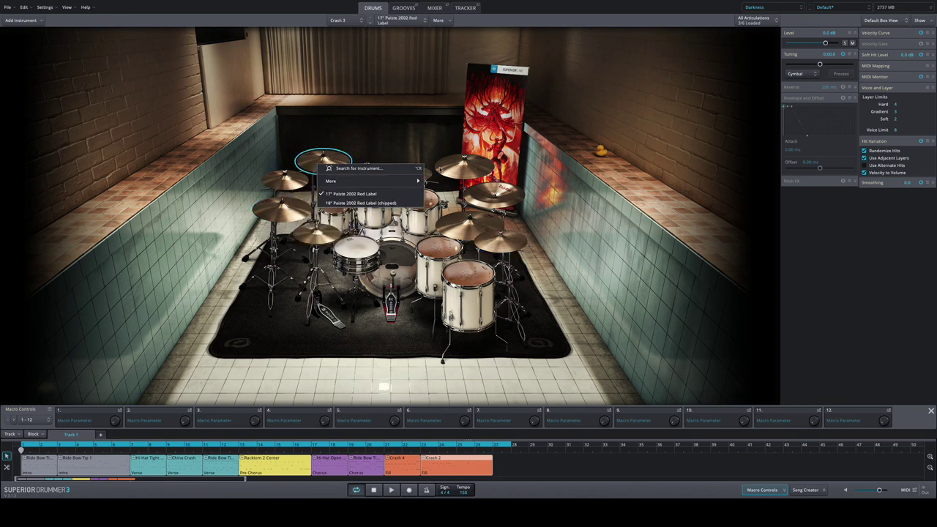
{"action": "right_click", "coordinate": [448, 169]}
{"action": "right_click", "coordinate": [499, 246]}
{"action": "left_click", "coordinate": [548, 222]}
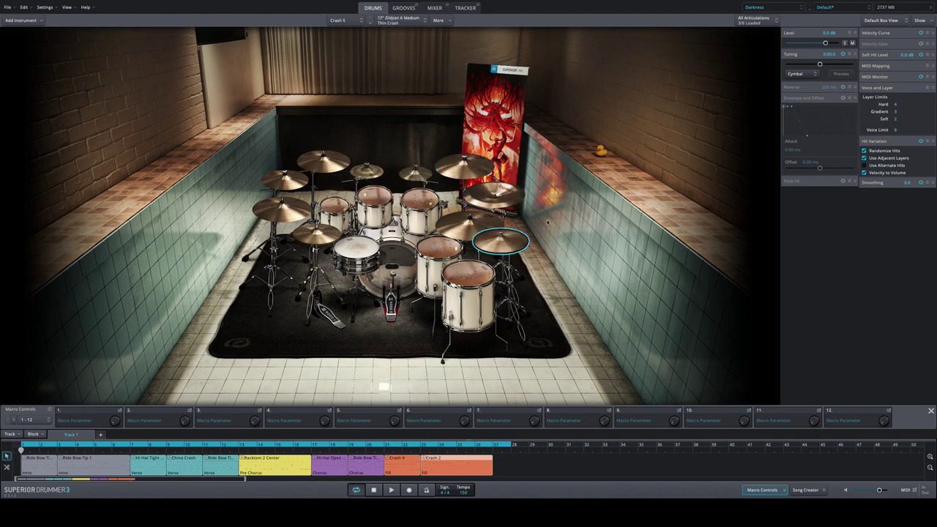
Step: Show the alternative instruments for the China, Splash 1 and Ride cymbals without replacing any
{"action": "right_click", "coordinate": [517, 200]}
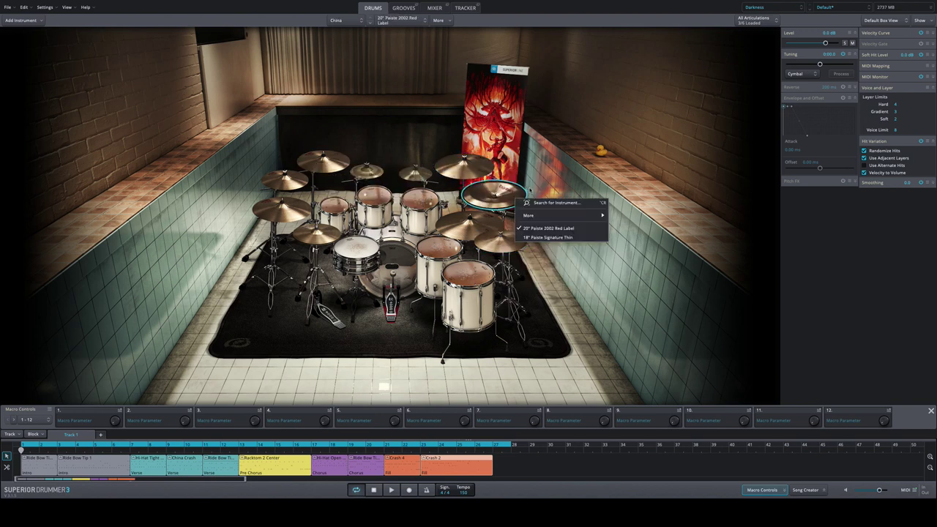
{"action": "left_click", "coordinate": [537, 183]}
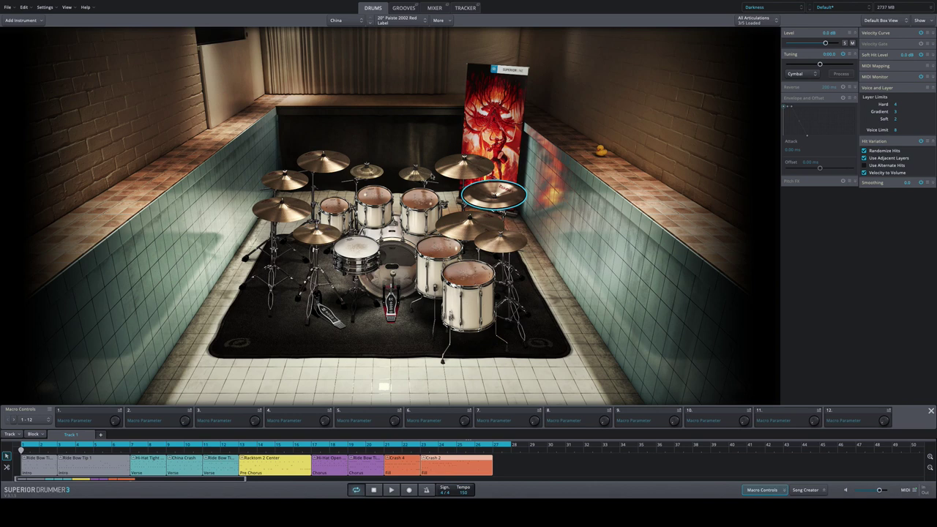
{"action": "right_click", "coordinate": [375, 171]}
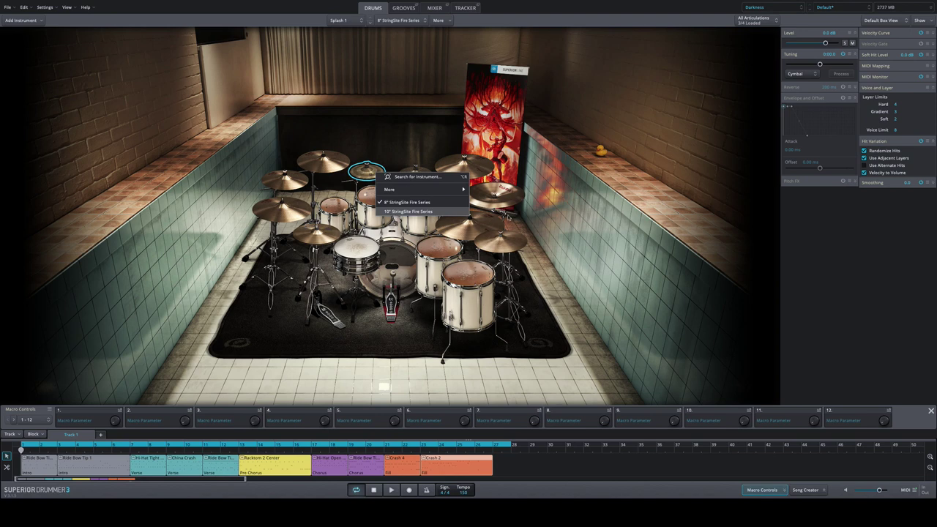
{"action": "left_click", "coordinate": [565, 215]}
{"action": "left_click", "coordinate": [493, 191]}
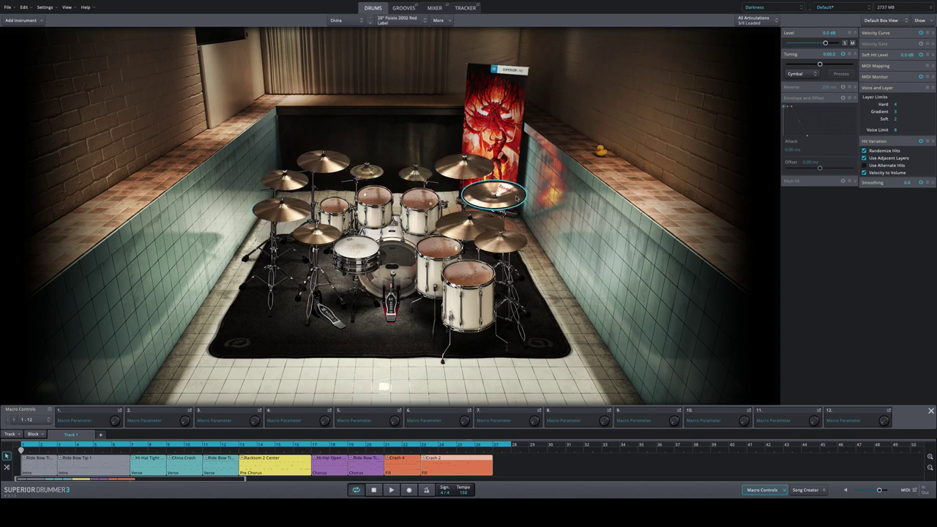
{"action": "right_click", "coordinate": [472, 231]}
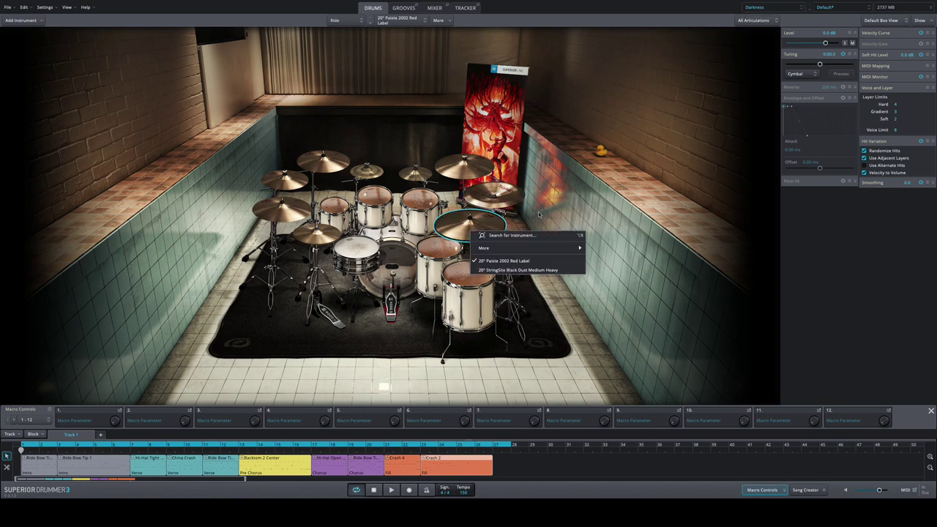
{"action": "left_click", "coordinate": [539, 213]}
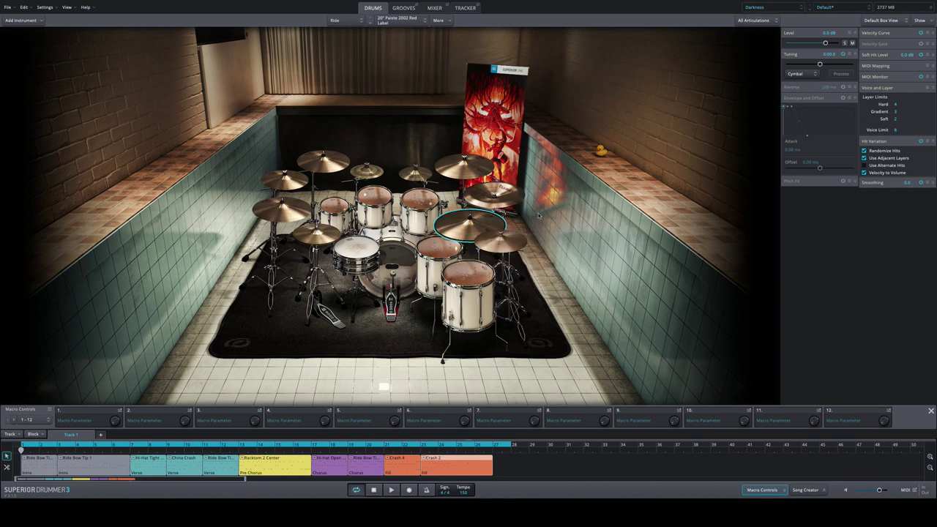
Step: Load the kit with the 18x22" Tama Starclassic Performer EFX kick from the drum kit part presets and audition it with the song track
{"action": "left_click", "coordinate": [825, 11]}
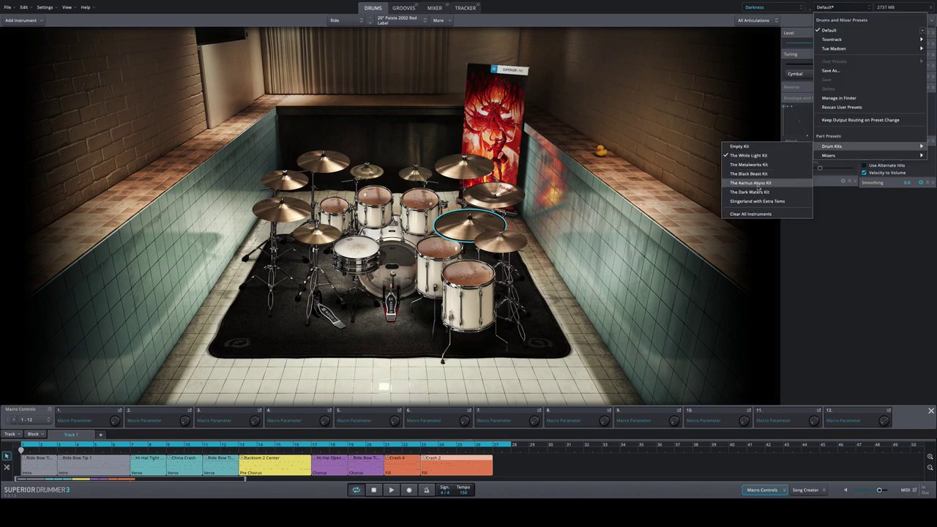
{"action": "left_click", "coordinate": [657, 195]}
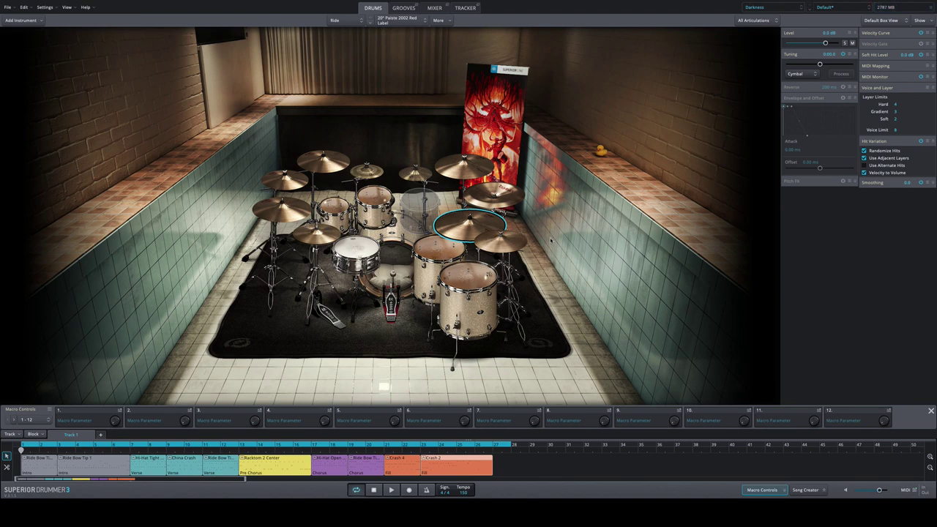
{"action": "key", "text": "space"}
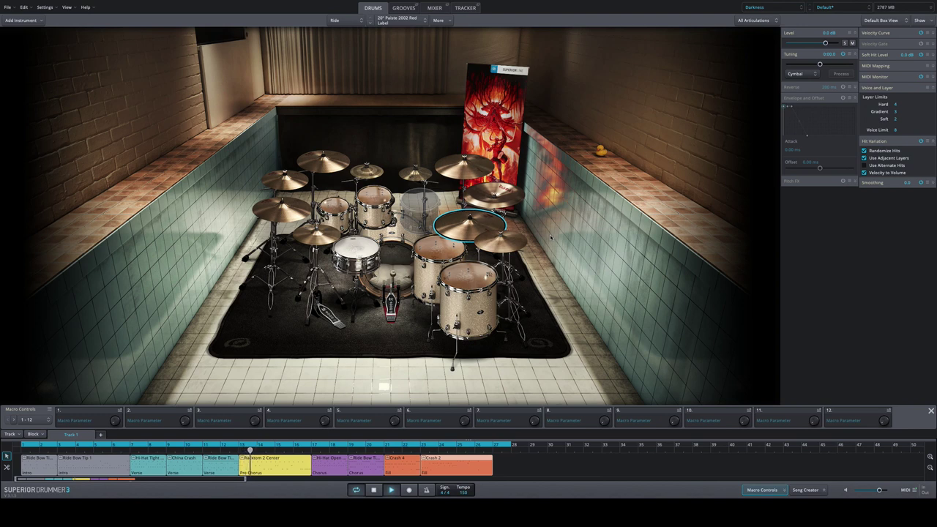
{"action": "key", "text": "space"}
Step: Replace the kick with the 16x22" Ludwig Classic Maple and review its list of alternative kicks
{"action": "right_click", "coordinate": [400, 251]}
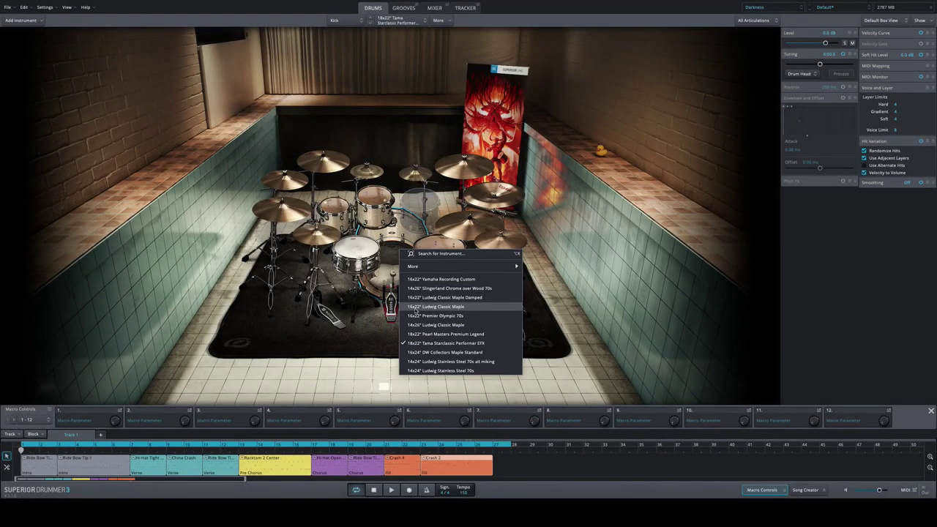
{"action": "left_click", "coordinate": [416, 309]}
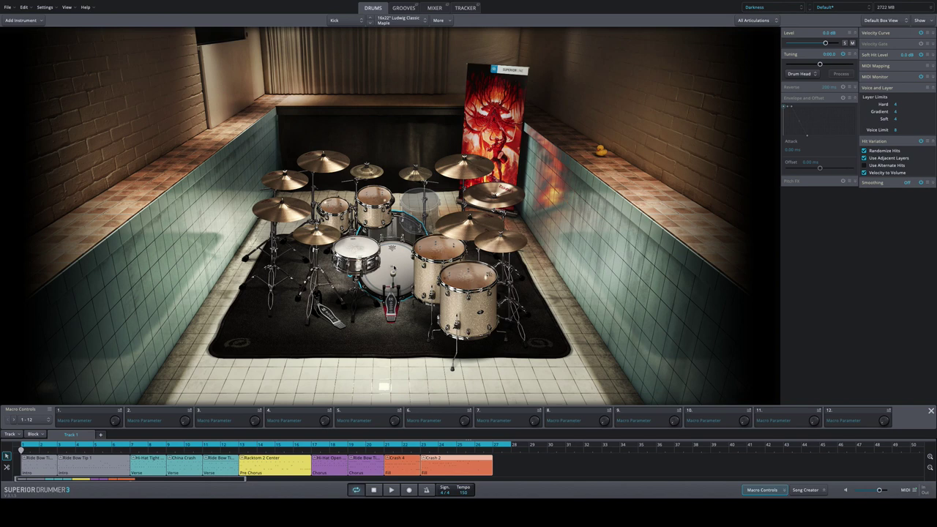
{"action": "right_click", "coordinate": [394, 266]}
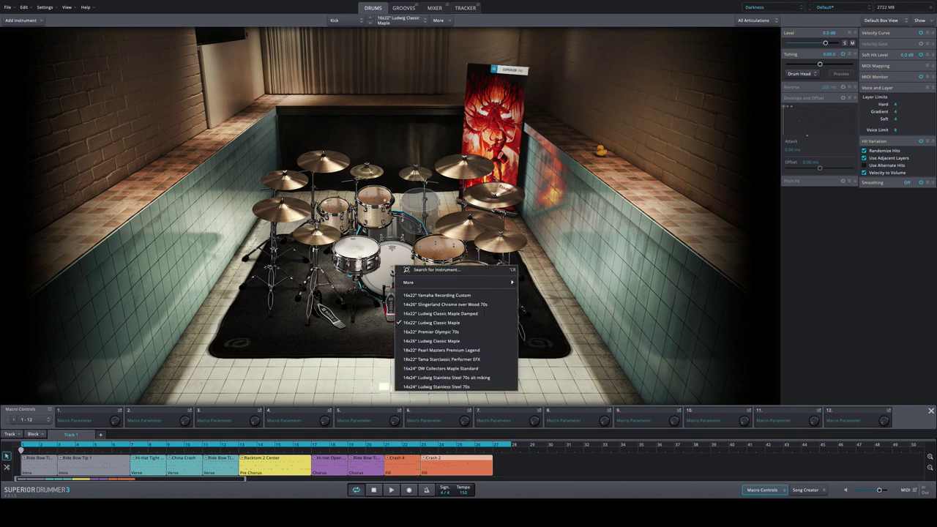
{"action": "left_click", "coordinate": [376, 309]}
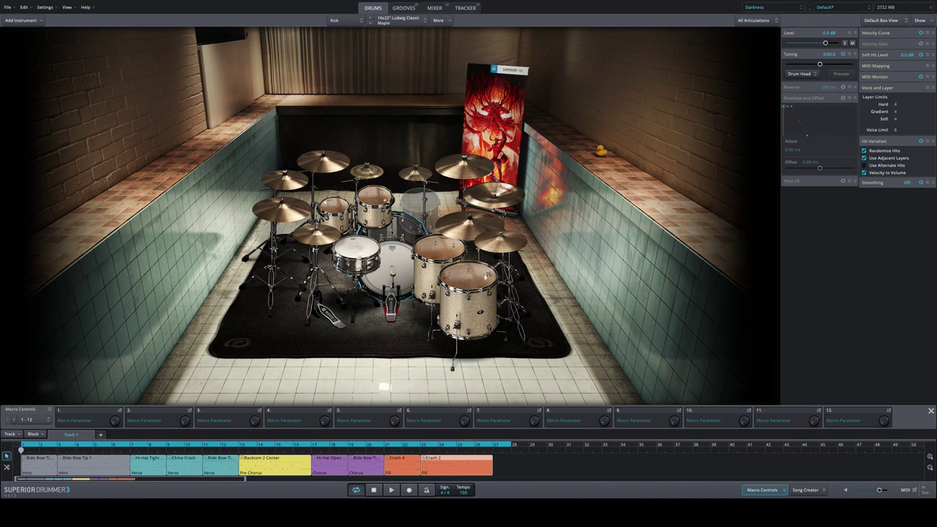
Step: Show the mixer and select the kick channels, the snare channels and the Racktom 1 to Floortom 2 channels in turn
{"action": "left_click", "coordinate": [441, 10]}
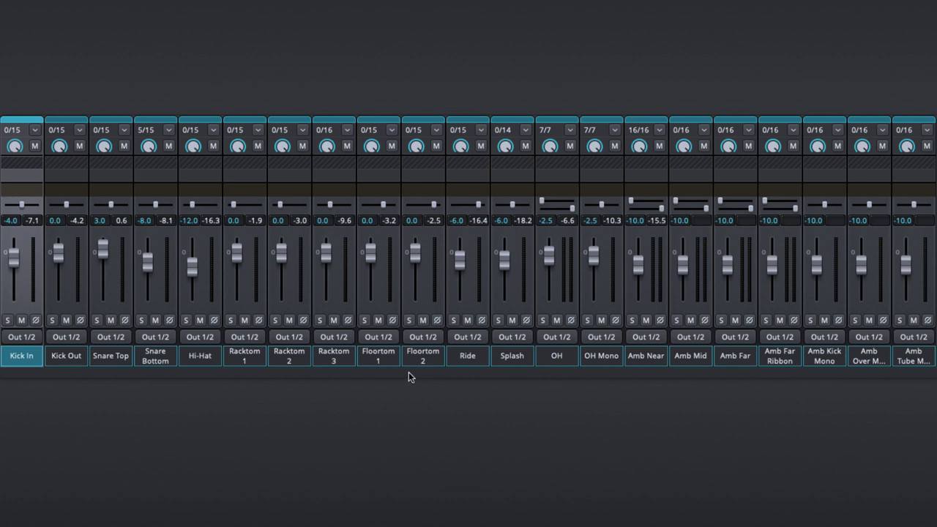
{"action": "left_click", "coordinate": [54, 361], "text": "shift"}
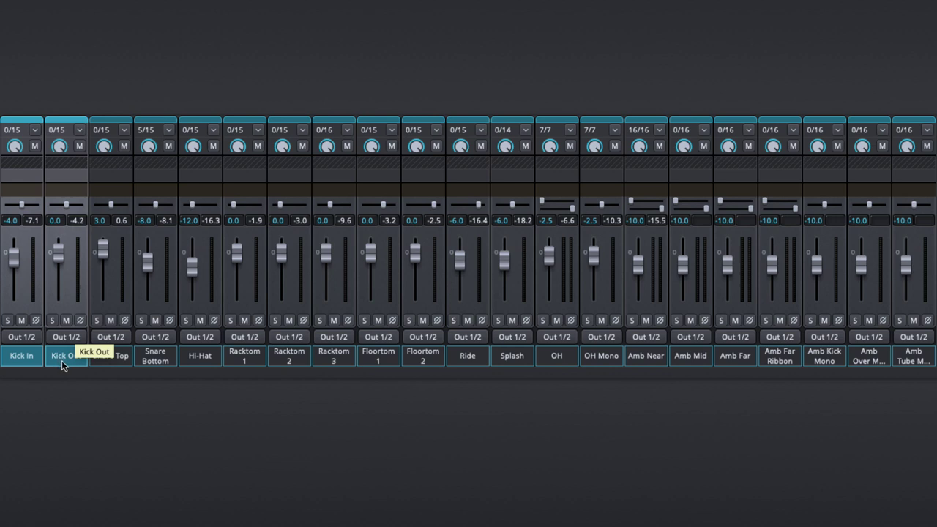
{"action": "left_click", "coordinate": [106, 362]}
{"action": "left_click", "coordinate": [142, 364], "text": "shift"}
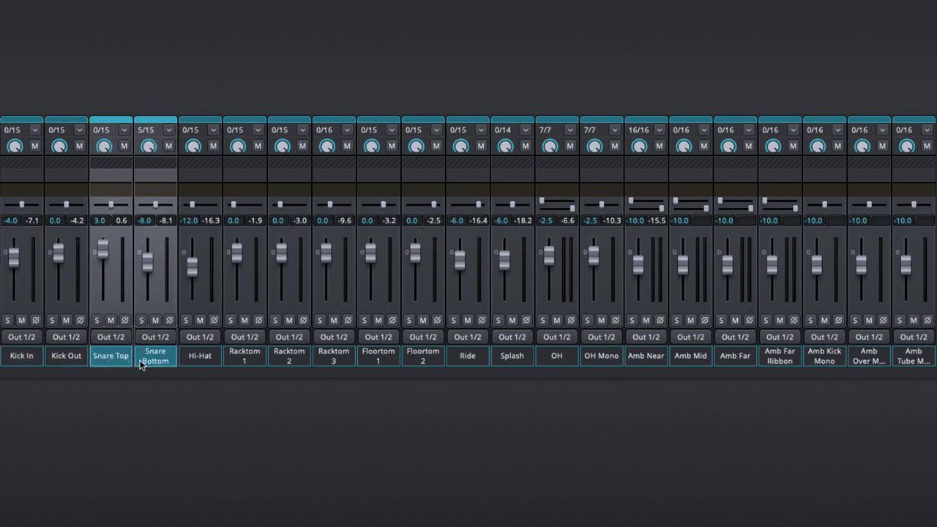
{"action": "left_click_drag", "start_coordinate": [239, 362], "coordinate": [416, 359]}
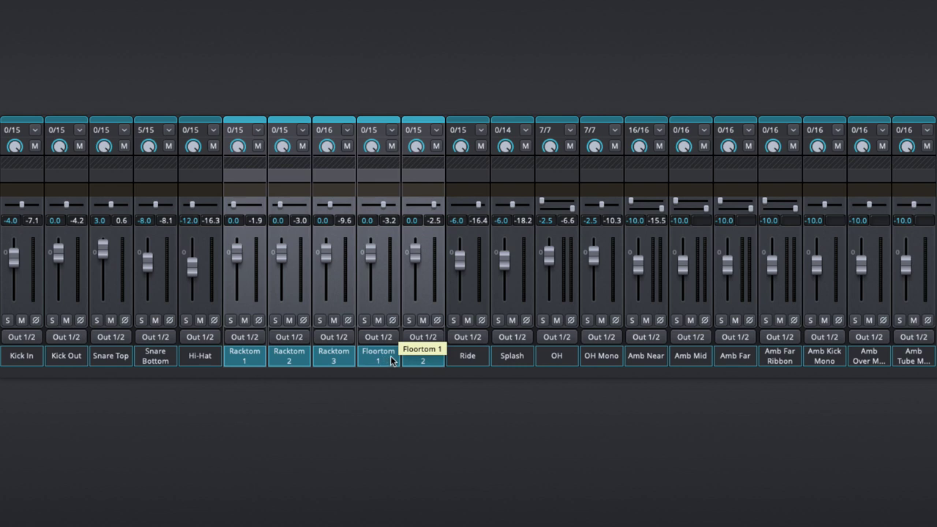
Step: Highlight the Ride, Splash, OH Mono and ambience mixer channels in turn, ending on Amb Mid, and return to the drum kit view
{"action": "left_click", "coordinate": [461, 357]}
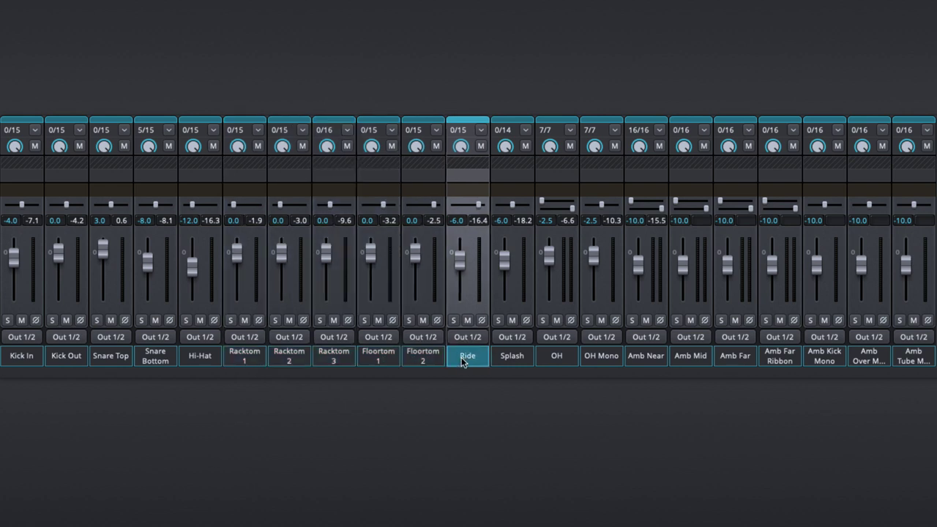
{"action": "left_click", "coordinate": [504, 359]}
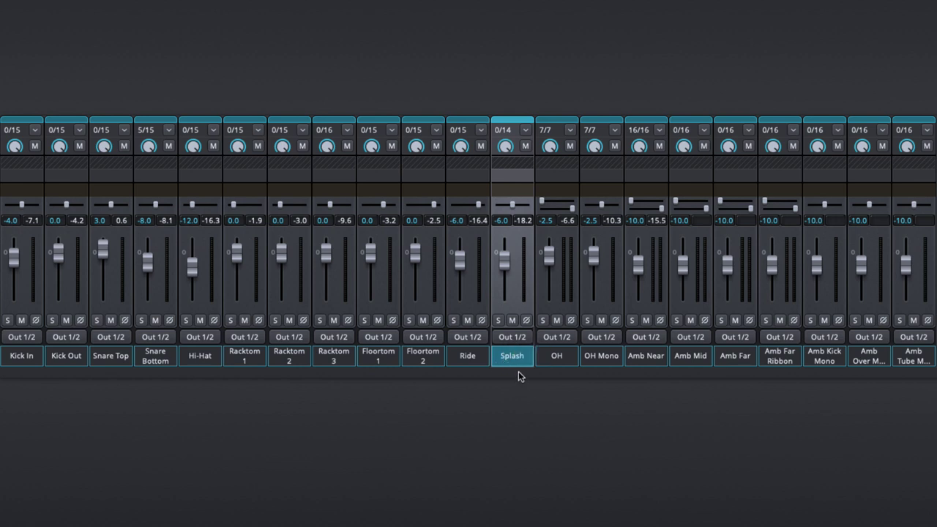
{"action": "left_click", "coordinate": [472, 358]}
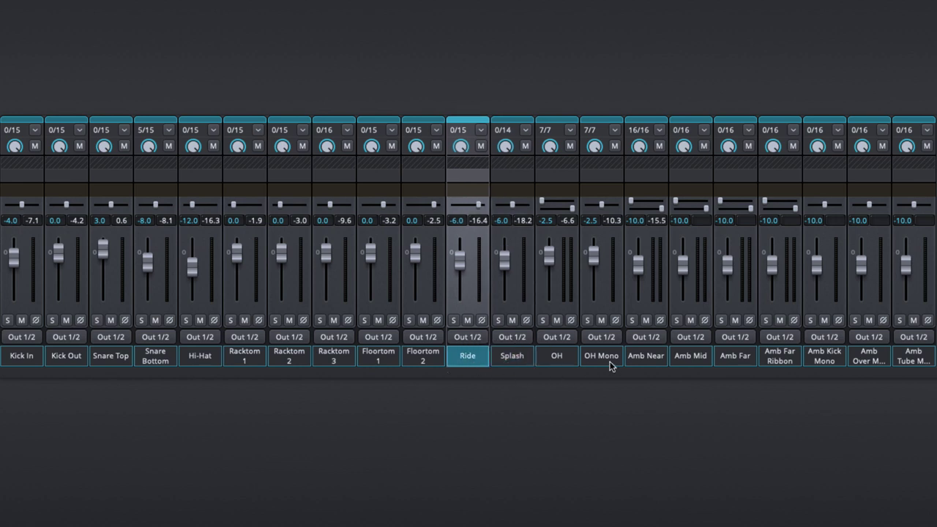
{"action": "left_click_drag", "start_coordinate": [608, 360], "coordinate": [881, 366]}
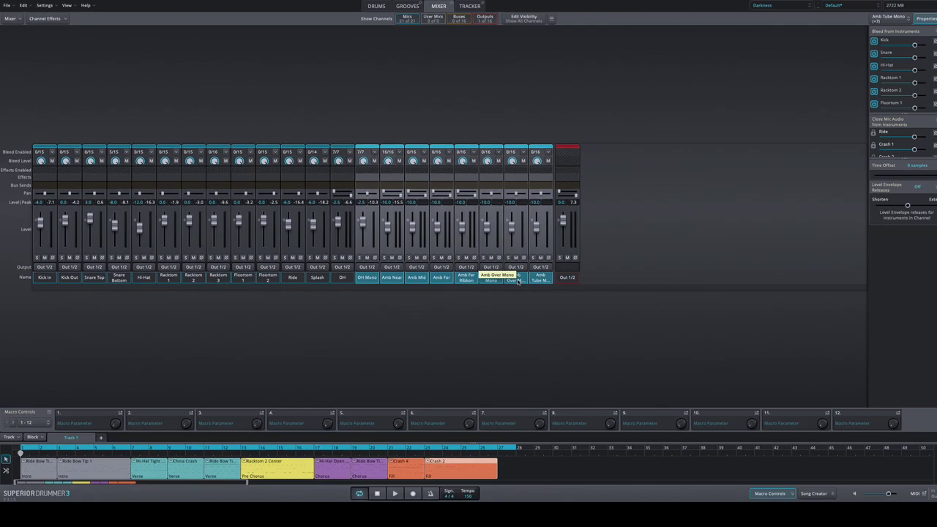
{"action": "left_click", "coordinate": [444, 281]}
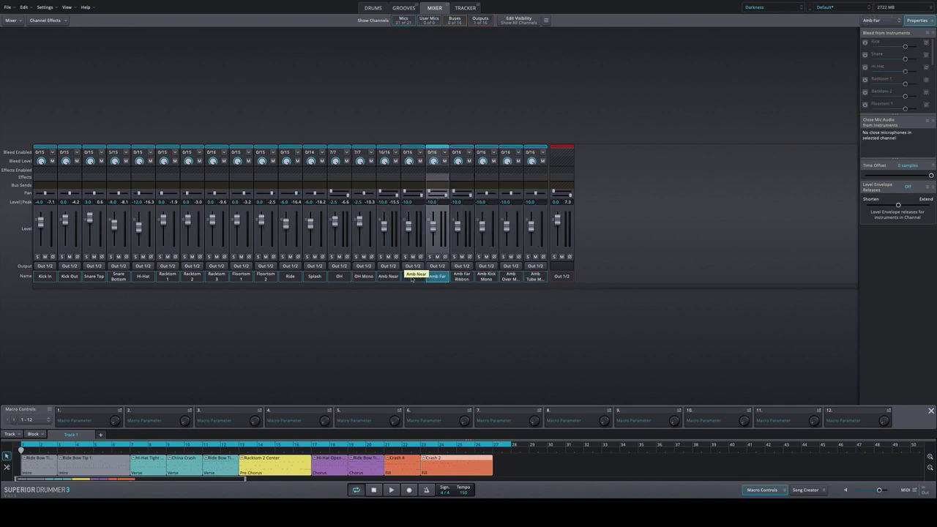
{"action": "left_click", "coordinate": [414, 279]}
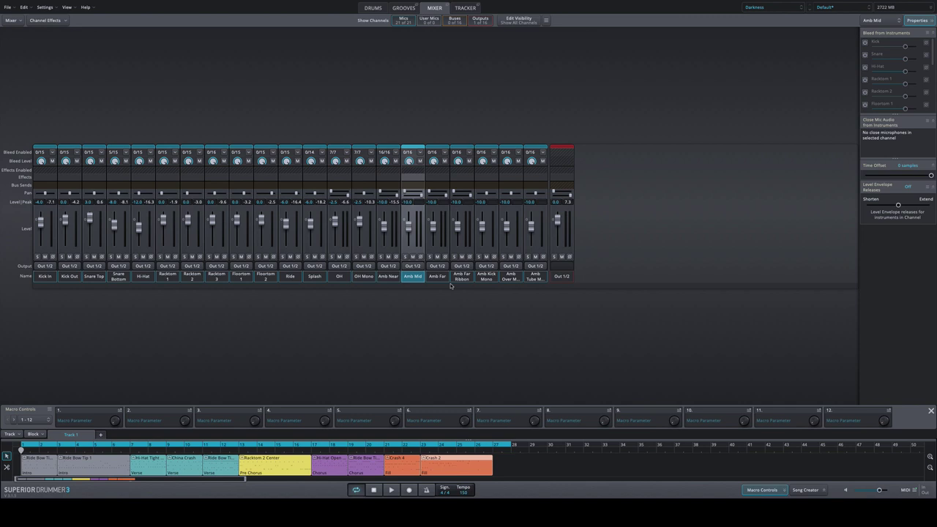
{"action": "left_click", "coordinate": [375, 8]}
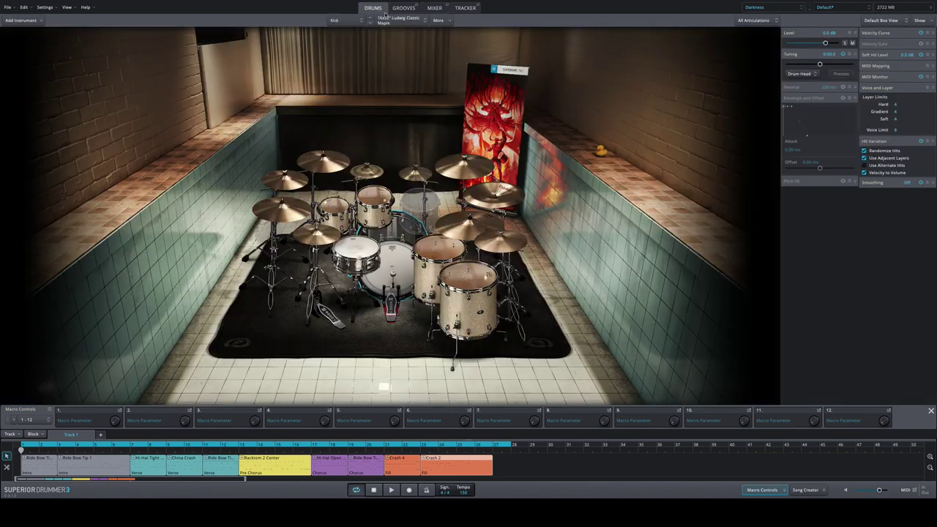
Step: Load the Dry preset from the Toontrack drums and mixer presets and audition it with the song track
{"action": "left_click", "coordinate": [767, 6]}
{"action": "left_click", "coordinate": [824, 8]}
{"action": "mouse_move", "coordinate": [825, 40]}
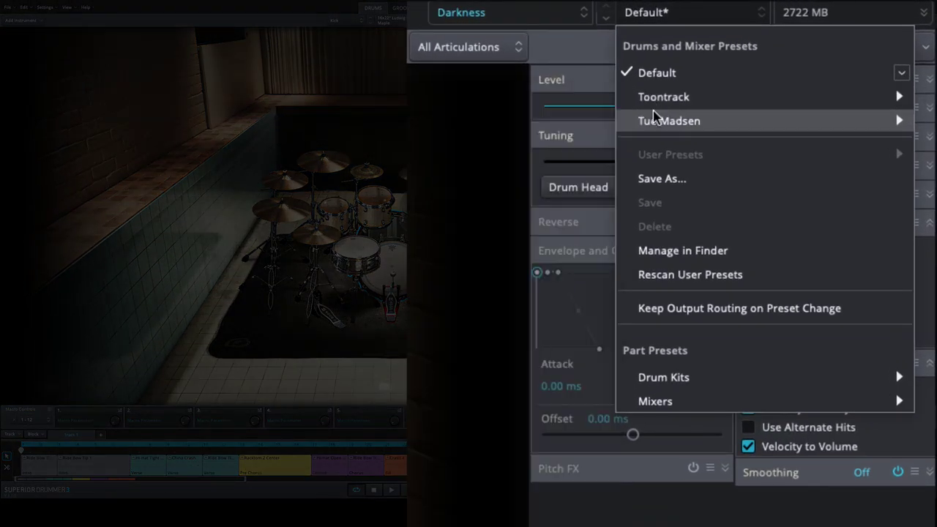
{"action": "mouse_move", "coordinate": [656, 119]}
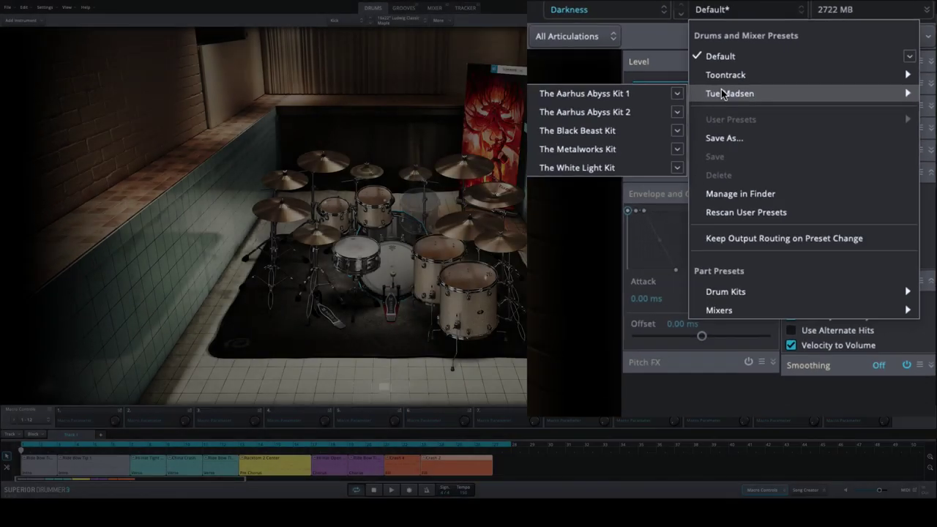
{"action": "mouse_move", "coordinate": [663, 97]}
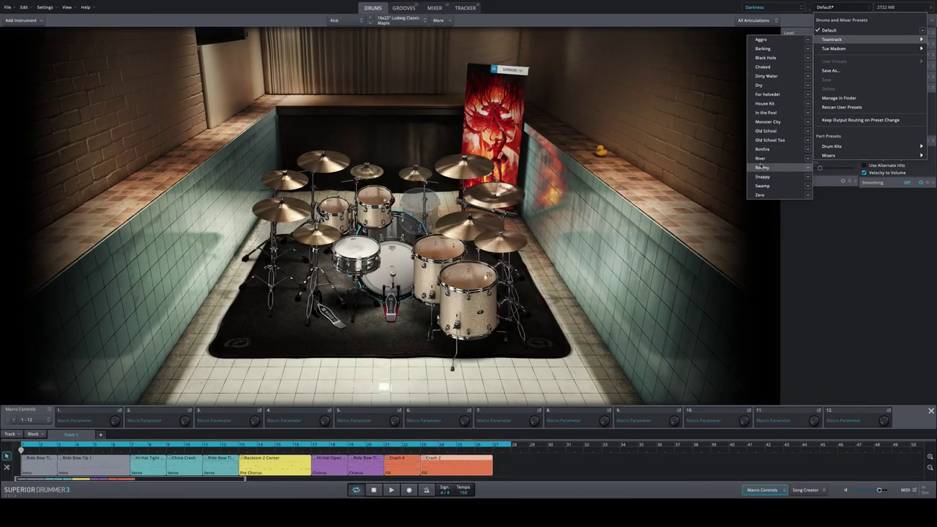
{"action": "left_click", "coordinate": [767, 86]}
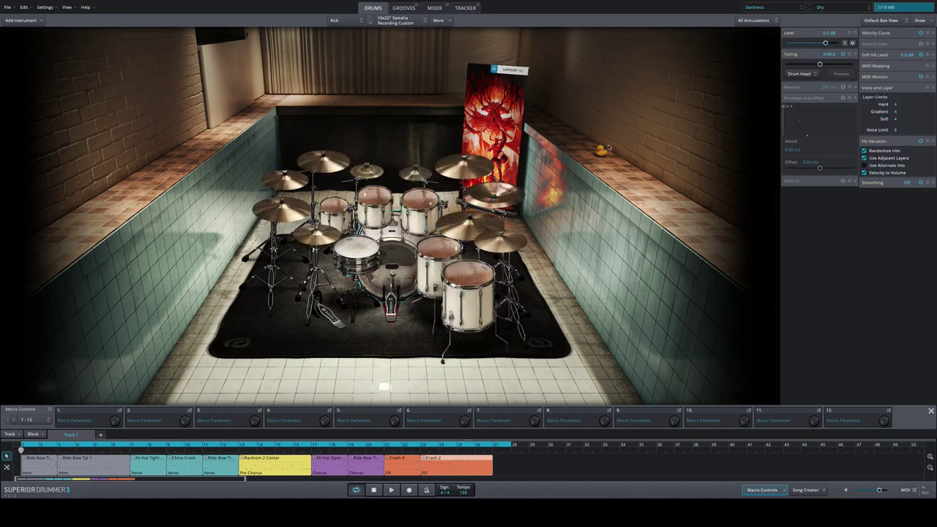
{"action": "left_click", "coordinate": [432, 8]}
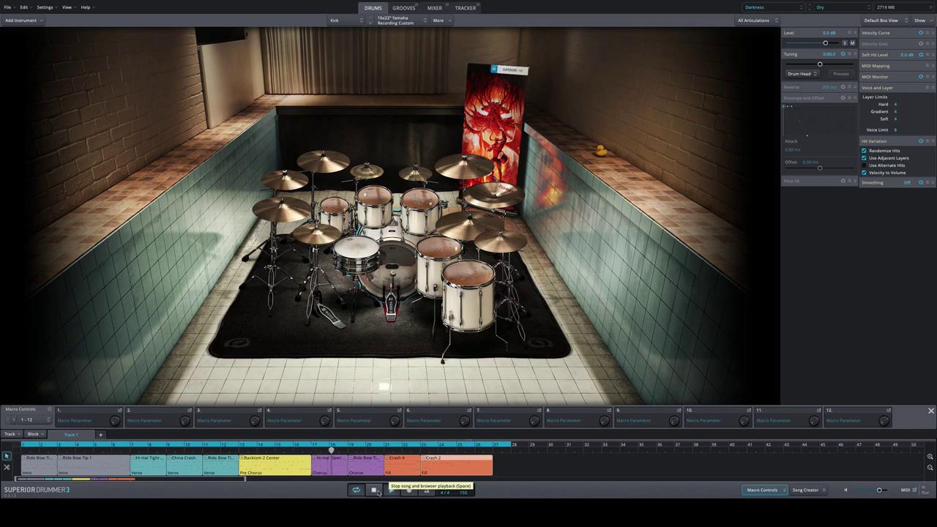
{"action": "left_click", "coordinate": [379, 491]}
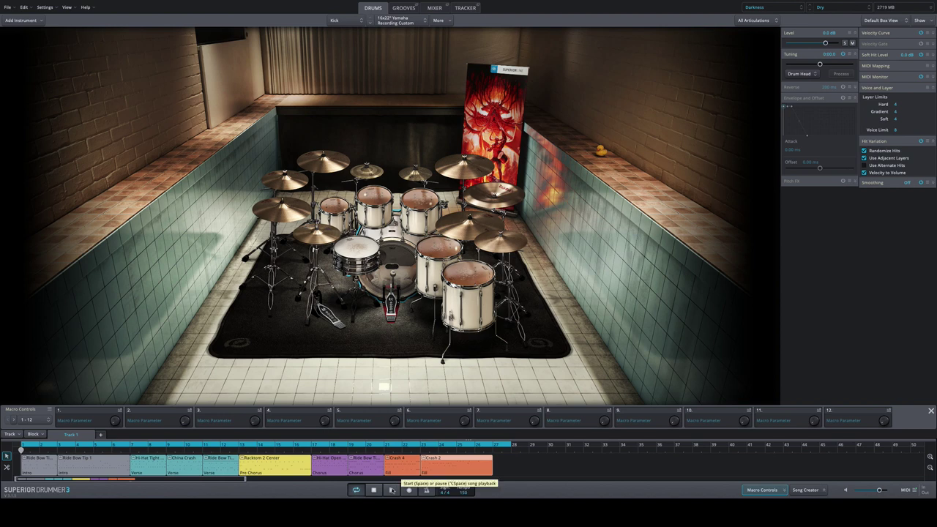
Step: Load the Default preset of the Darkness library and start song playback
{"action": "left_click", "coordinate": [819, 11]}
{"action": "left_click", "coordinate": [828, 31]}
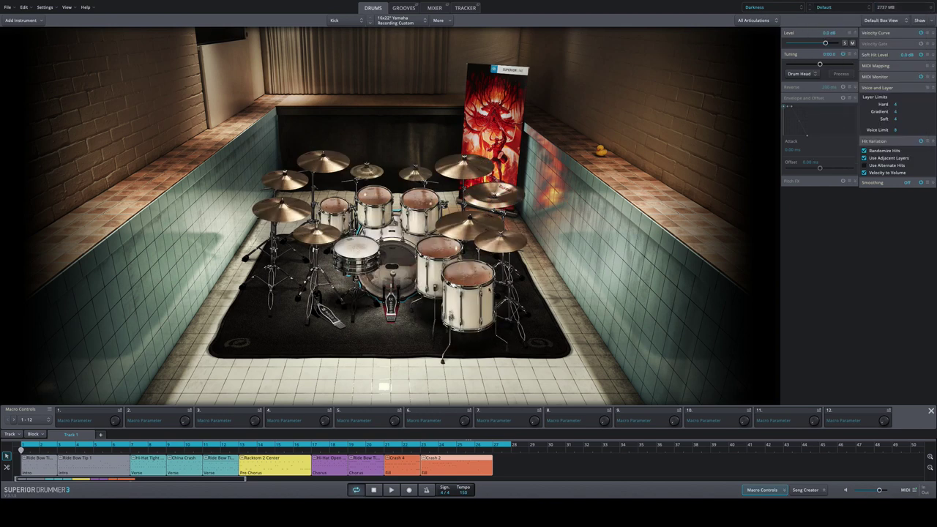
{"action": "left_click", "coordinate": [391, 489]}
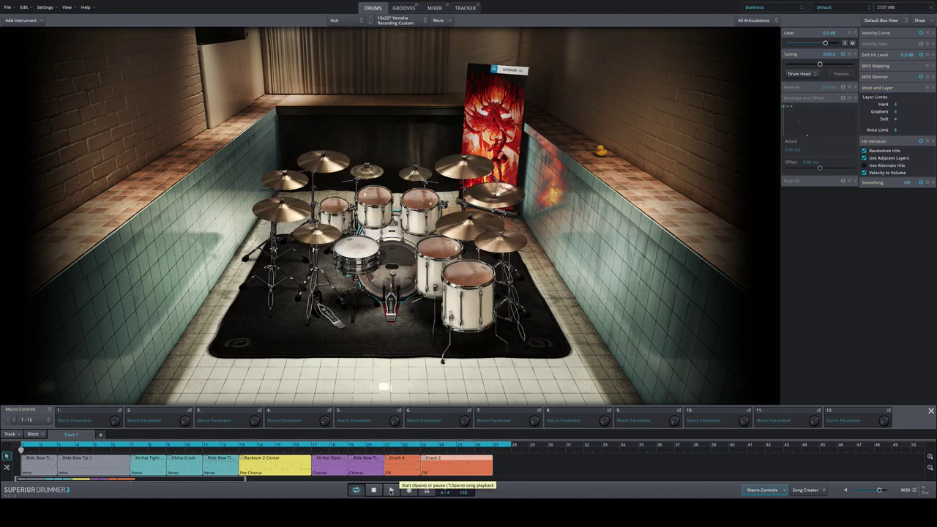
Step: Show the mixer, solo Amb Near with its level at 0.0 dB, and raise the Amb Mid level to about 0.6 dB
{"action": "left_click", "coordinate": [434, 8]}
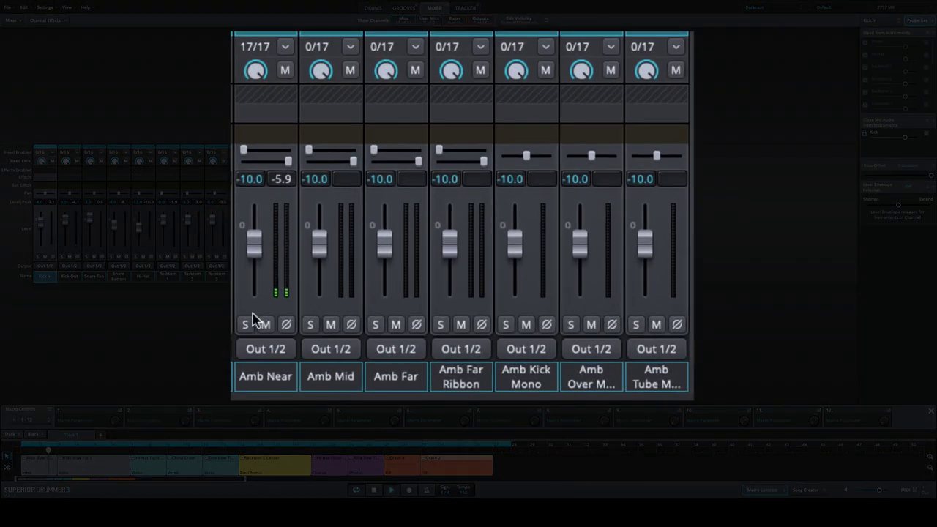
{"action": "left_click", "coordinate": [249, 323]}
{"action": "double_click", "coordinate": [255, 258]}
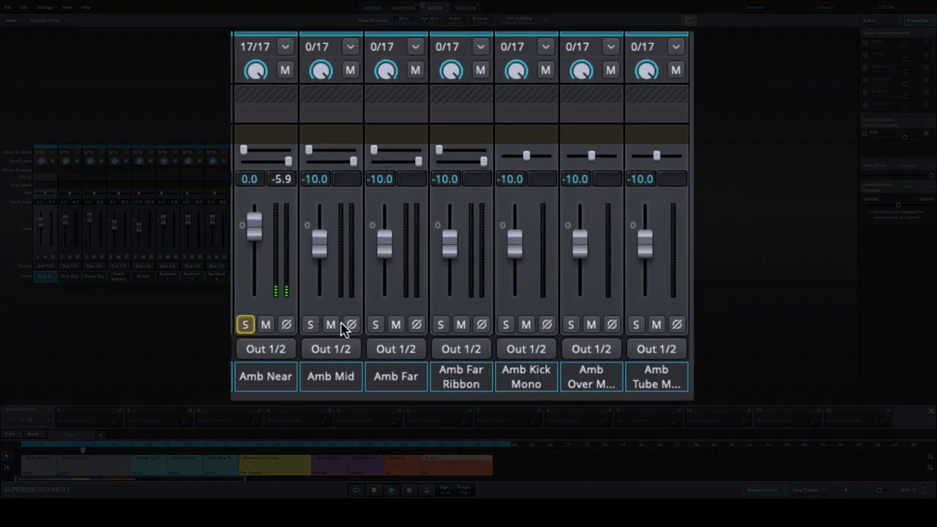
{"action": "left_click_drag", "start_coordinate": [324, 256], "coordinate": [326, 243]}
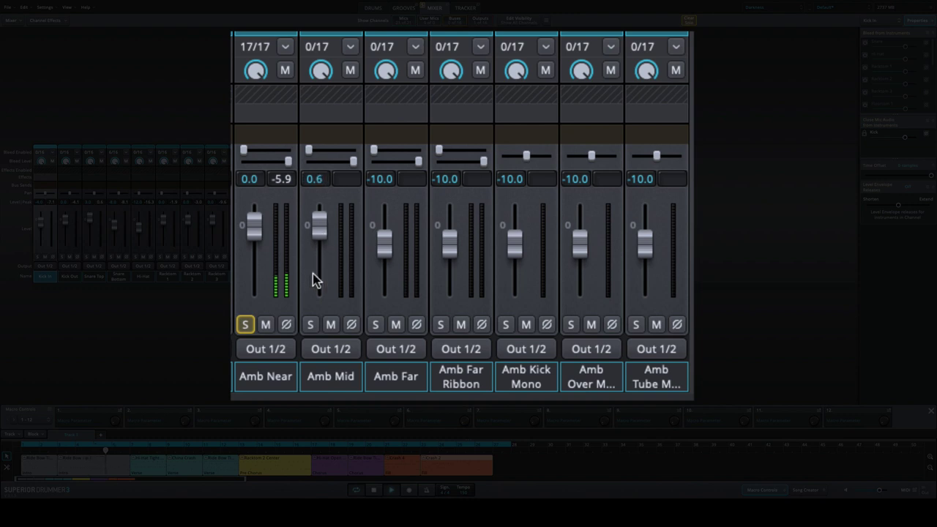
Step: Solo the Amb Far Ribbon channel, set its level to 0.0 dB and enable bleed from all instruments
{"action": "left_click", "coordinate": [461, 374]}
{"action": "left_click", "coordinate": [440, 324]}
{"action": "double_click", "coordinate": [452, 256]}
{"action": "left_click", "coordinate": [482, 47]}
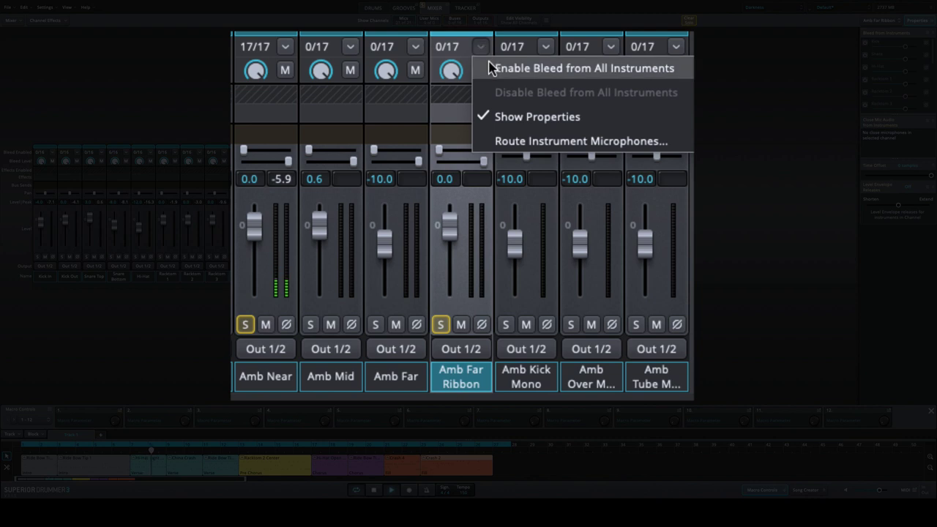
{"action": "left_click", "coordinate": [492, 66]}
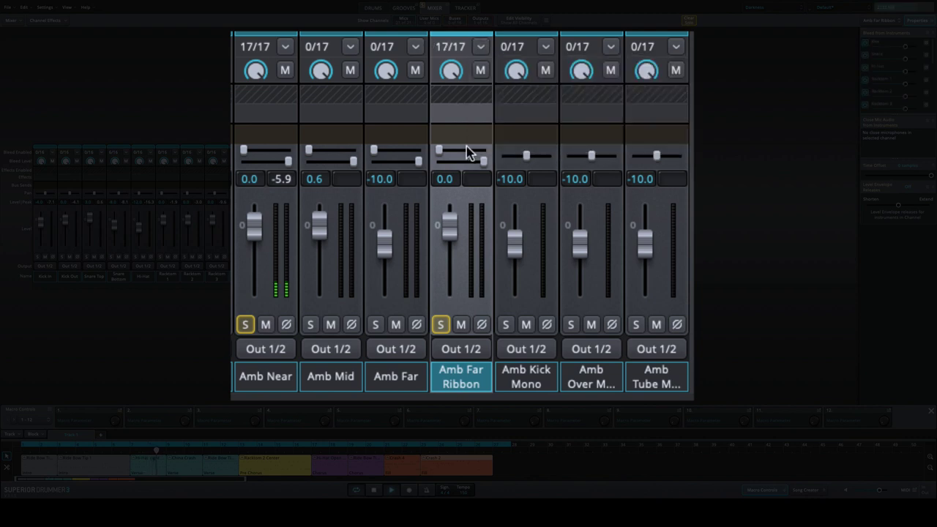
Step: Unsolo Amb Near and Amb Far Ribbon and lower both levels, bringing Amb Far Ribbon to about -7.6 dB
{"action": "left_click", "coordinate": [246, 326]}
{"action": "left_click_drag", "start_coordinate": [253, 247], "coordinate": [256, 249]}
{"action": "left_click_drag", "start_coordinate": [448, 232], "coordinate": [448, 240]}
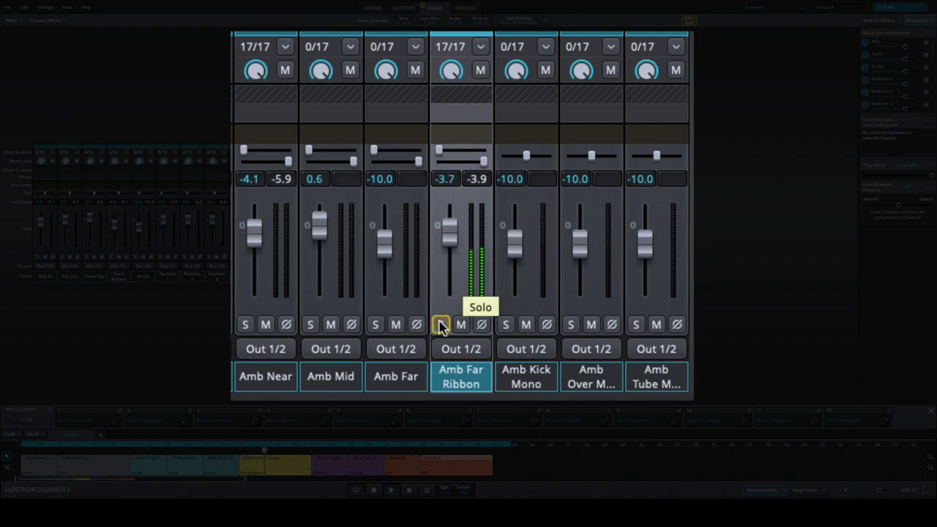
{"action": "left_click", "coordinate": [441, 326]}
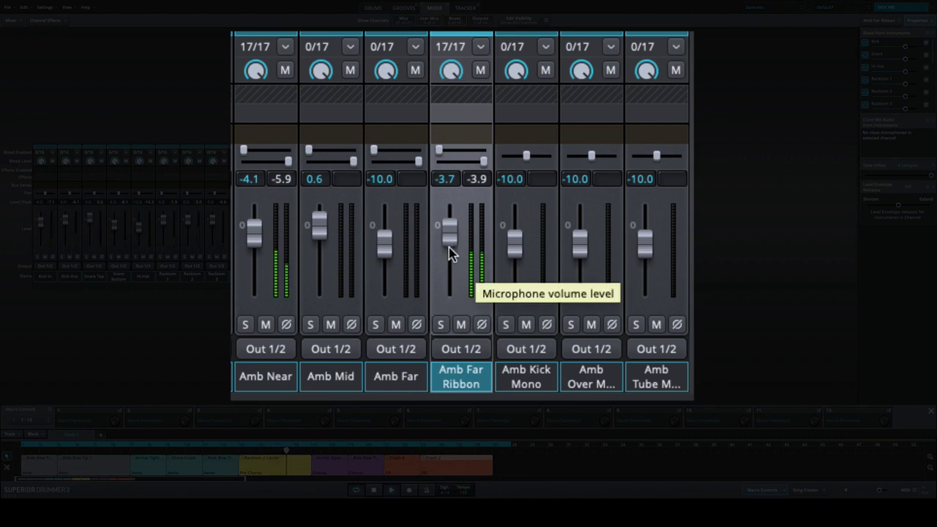
{"action": "left_click_drag", "start_coordinate": [448, 246], "coordinate": [448, 255]}
{"action": "left_click_drag", "start_coordinate": [263, 249], "coordinate": [256, 257]}
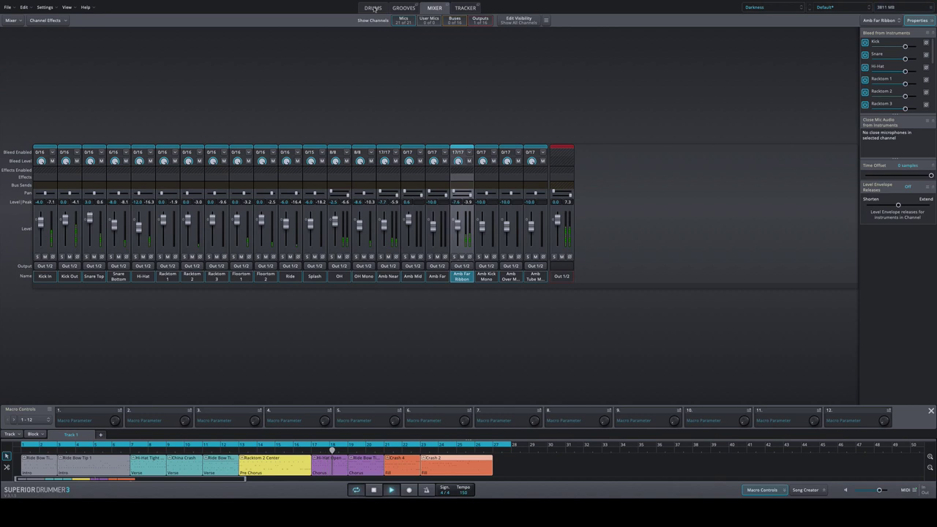
Step: Return to the drum kit view, stop song playback and browse the Death & Darkness grooves
{"action": "left_click", "coordinate": [373, 7]}
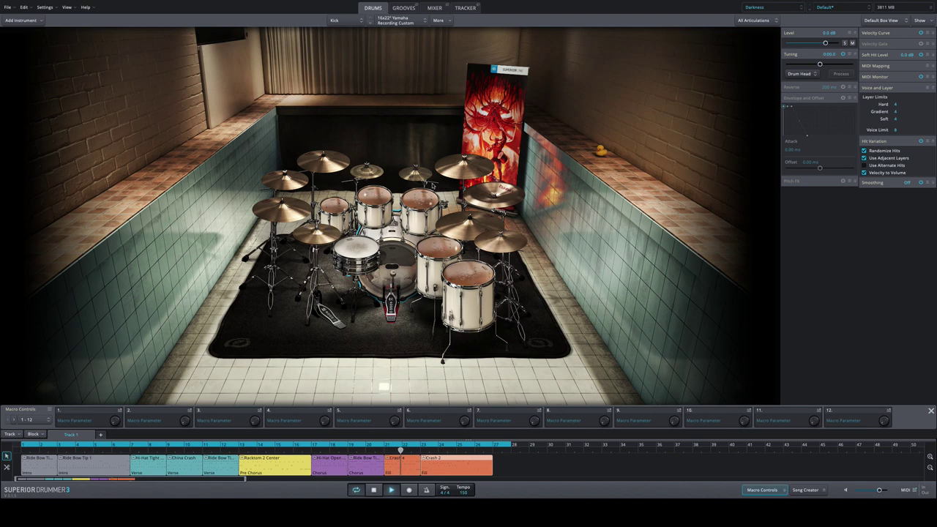
{"action": "key", "text": "space"}
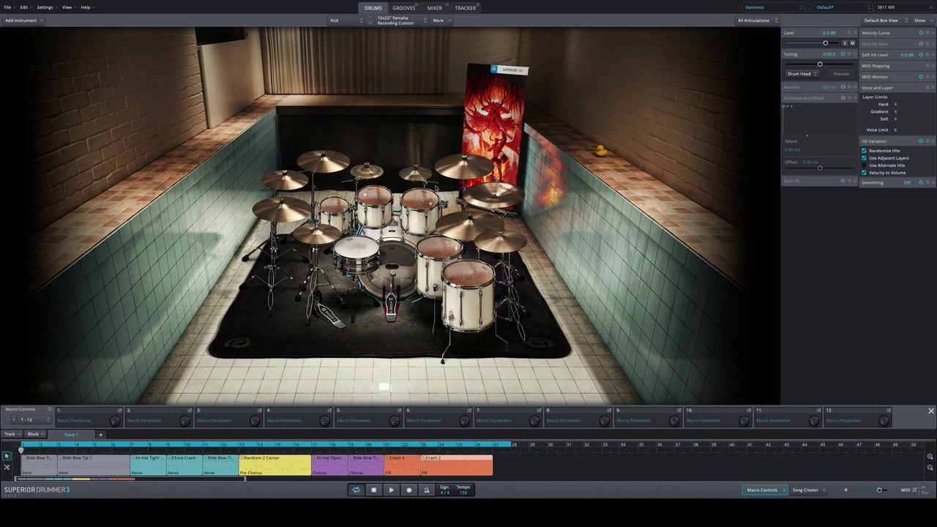
{"action": "left_click", "coordinate": [412, 10]}
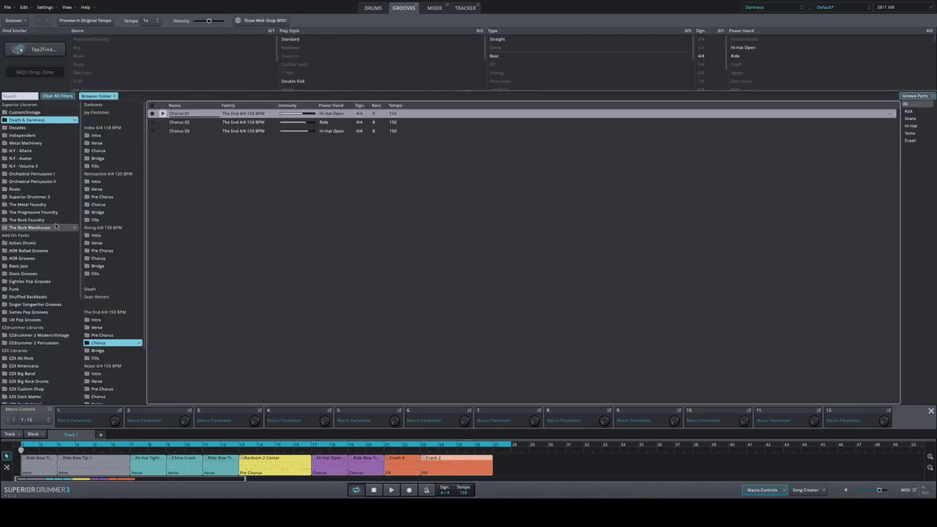
{"action": "scroll", "coordinate": [44, 168], "scroll_direction": "down", "scroll_amount": 1}
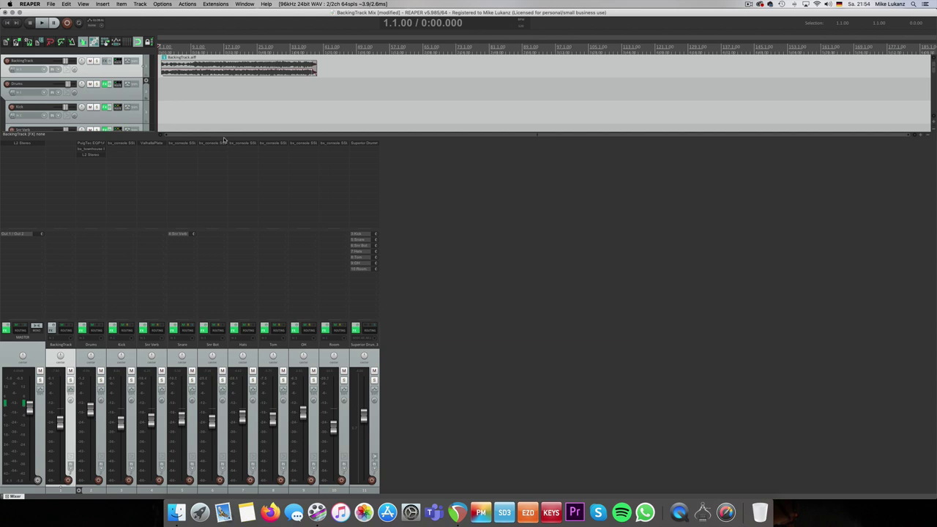
Step: Switch to the BackingTrack Mix project in REAPER, open the Superior Drummer instrument, review its alternative snares and close its window
{"action": "left_click", "coordinate": [354, 330]}
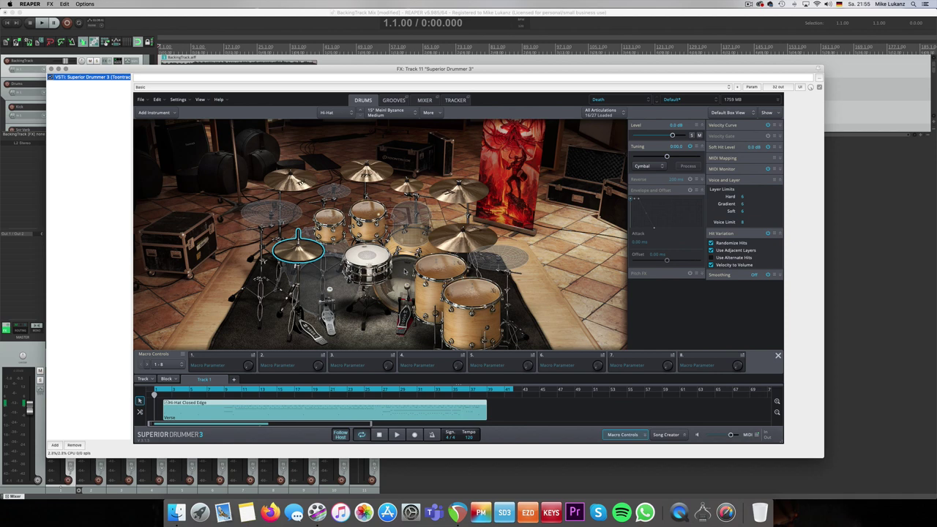
{"action": "right_click", "coordinate": [377, 261]}
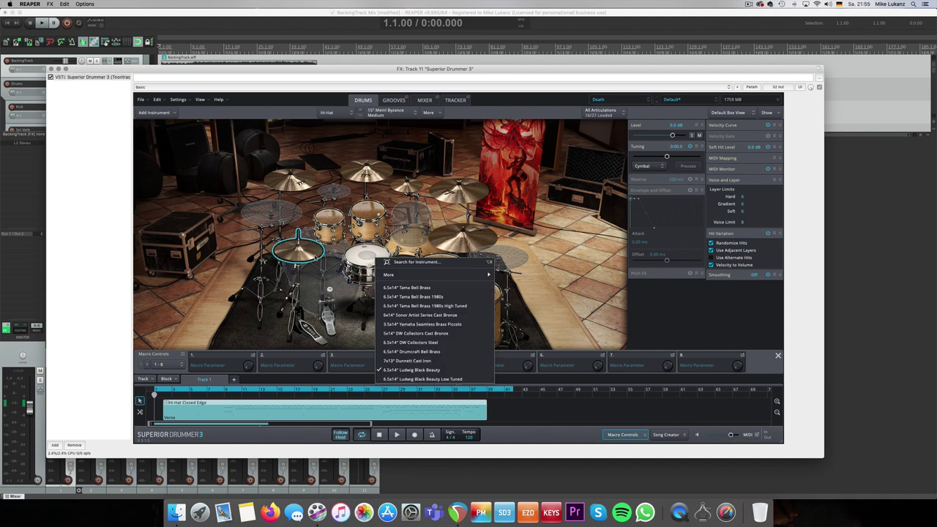
{"action": "right_click", "coordinate": [315, 258]}
{"action": "key", "text": "Escape"}
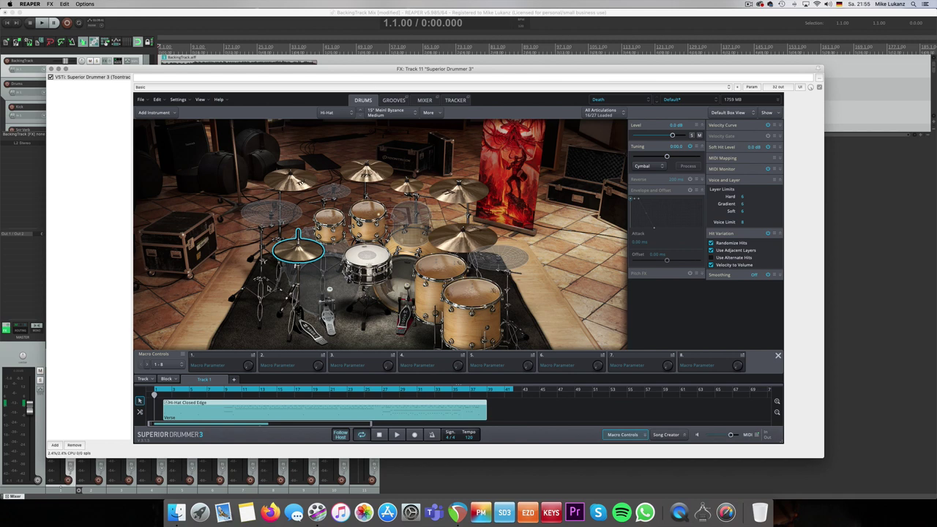
{"action": "left_click", "coordinate": [52, 69]}
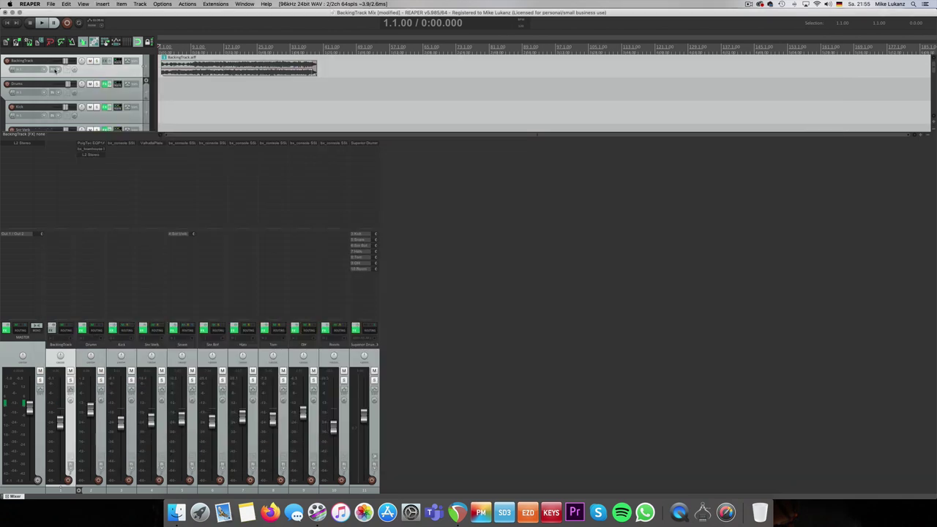
Step: Select the Kick and Room tracks in turn to point out the range of separate drum tracks
{"action": "left_click", "coordinate": [113, 360]}
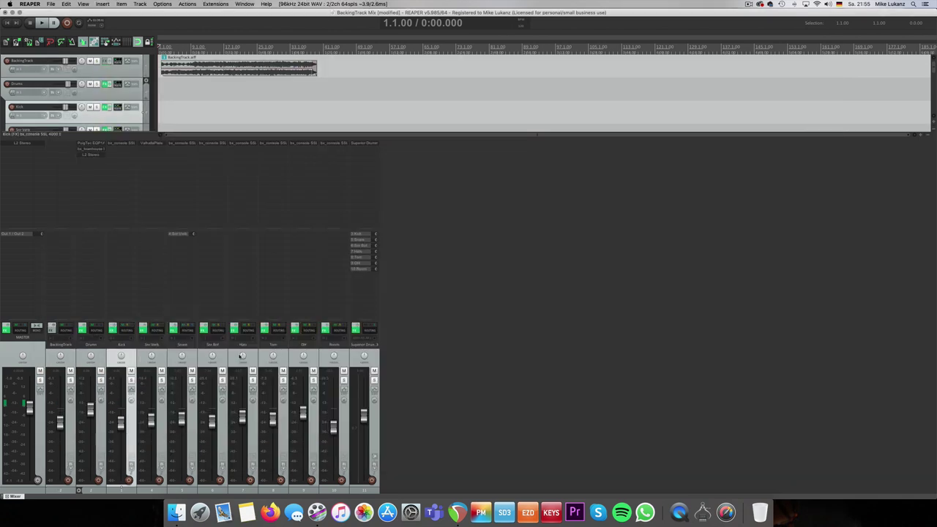
{"action": "left_click", "coordinate": [330, 357]}
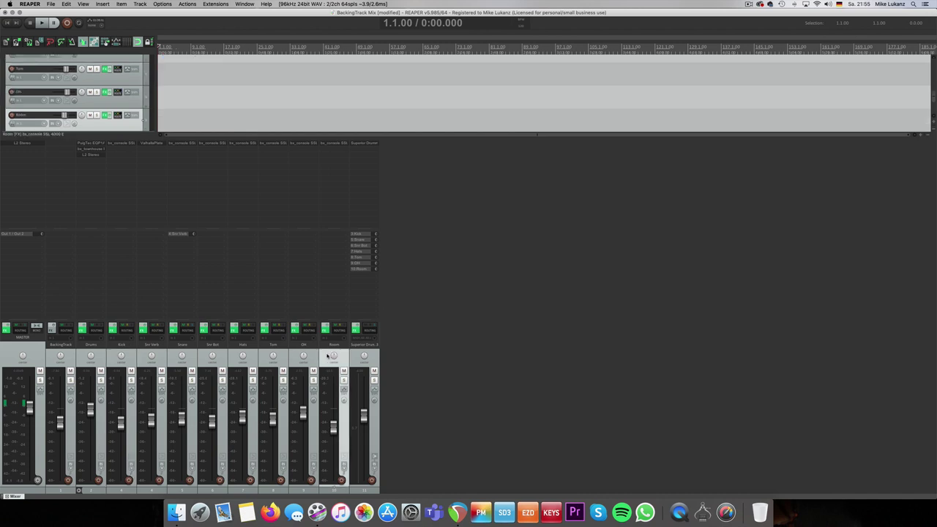
{"action": "left_click", "coordinate": [134, 356]}
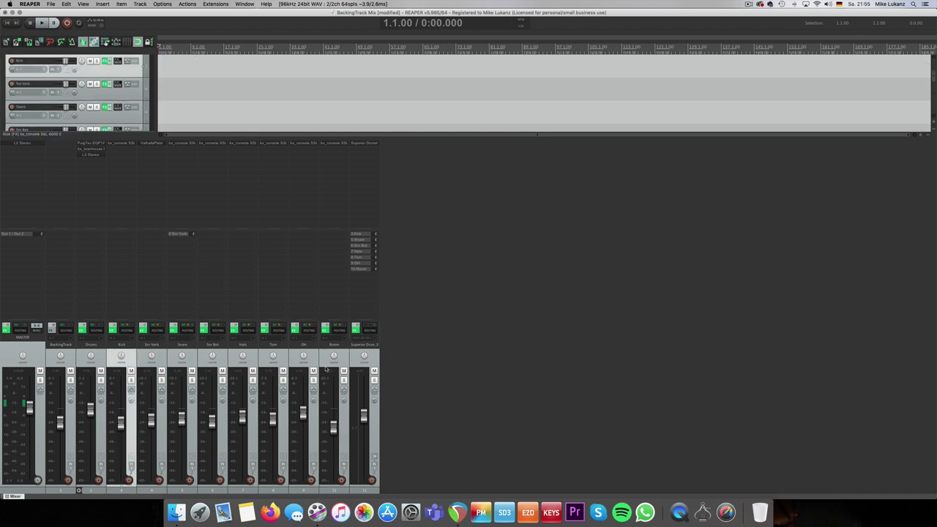
{"action": "left_click", "coordinate": [326, 368]}
Step: Reopen the Superior Drummer instrument, inspect the output routing in its mixer and close the window
{"action": "left_click", "coordinate": [356, 328]}
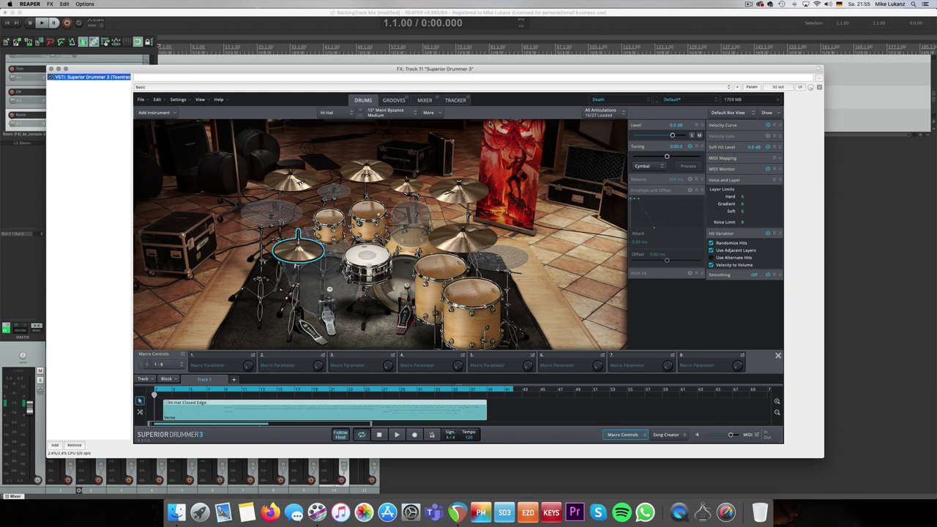
{"action": "left_click", "coordinate": [425, 101]}
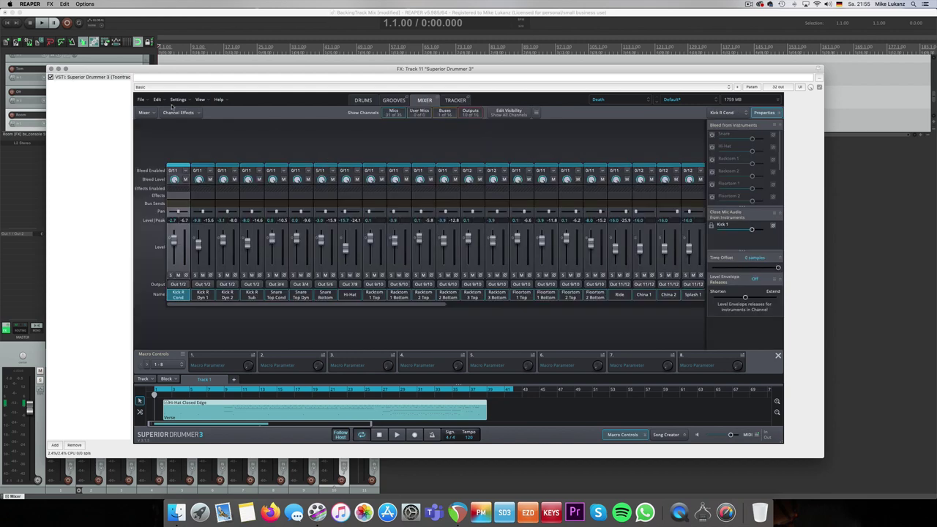
{"action": "left_click", "coordinate": [53, 69]}
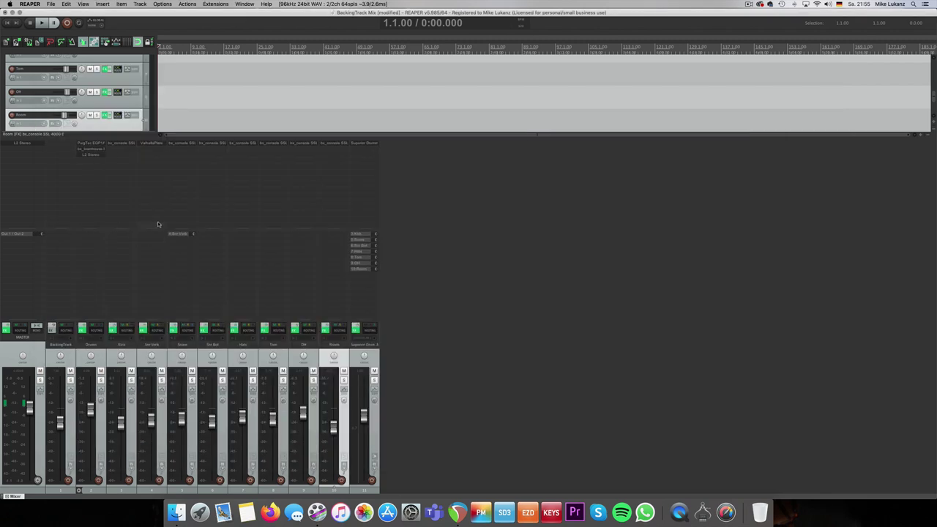
Step: Examine the bs_console SSL 4000 E settings on the Snr Bot track, bringing the plugin window beside the tracks, and close it
{"action": "left_click", "coordinate": [213, 144]}
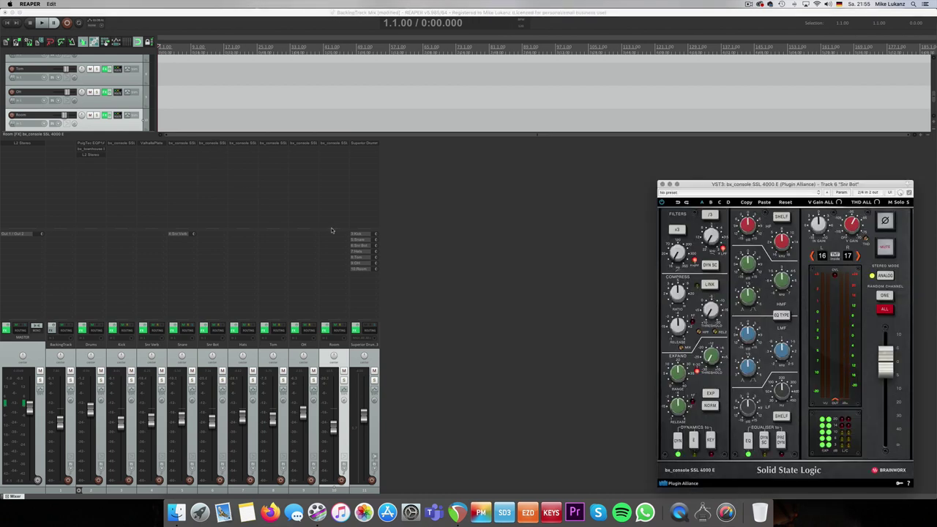
{"action": "left_click_drag", "start_coordinate": [803, 184], "coordinate": [424, 143]}
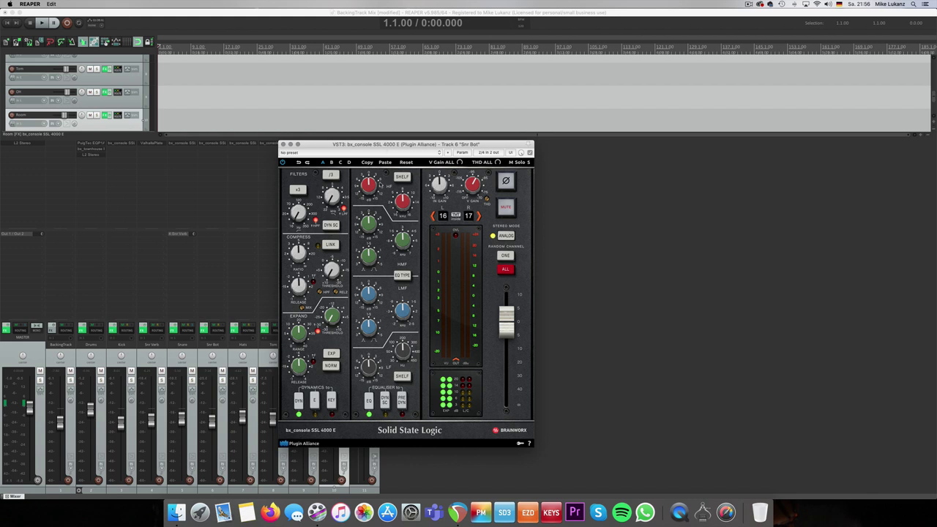
{"action": "left_click", "coordinate": [283, 144]}
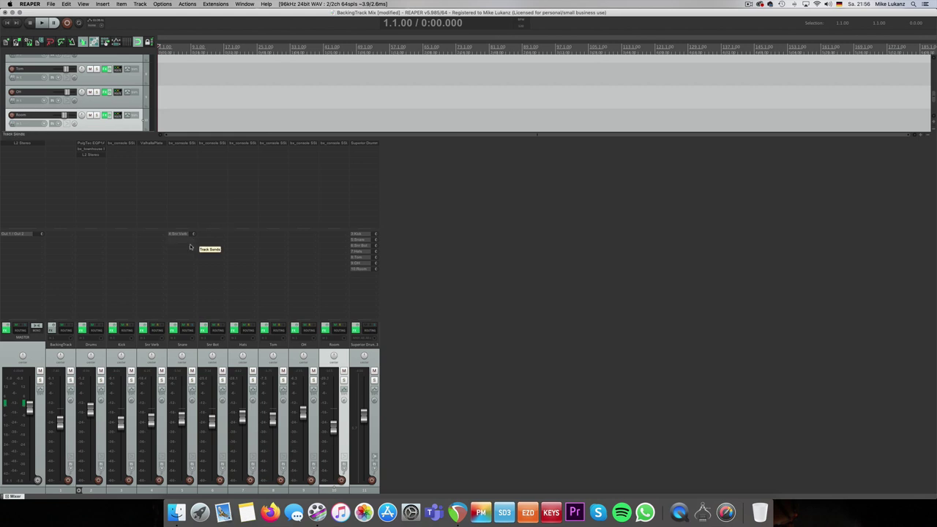
Step: Select the BackingTrack track and play the project from the start
{"action": "left_click", "coordinate": [59, 328]}
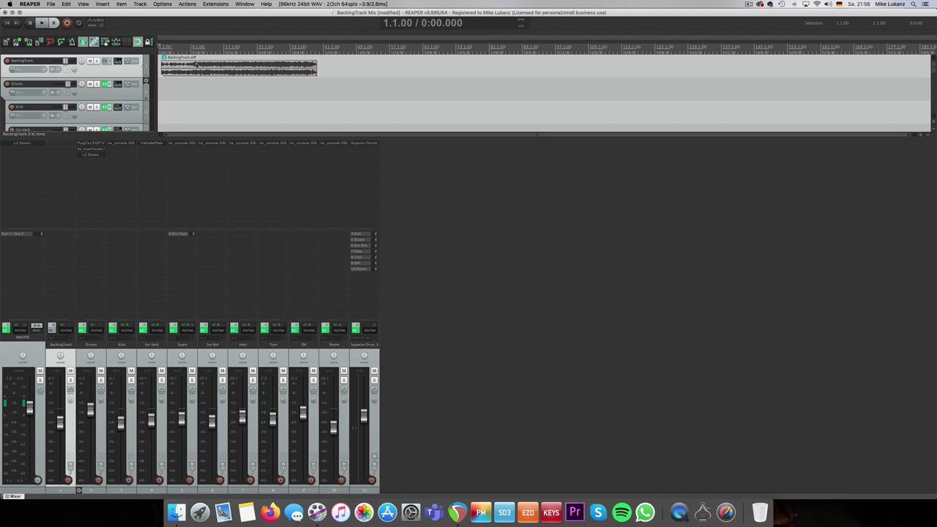
{"action": "key", "text": "space"}
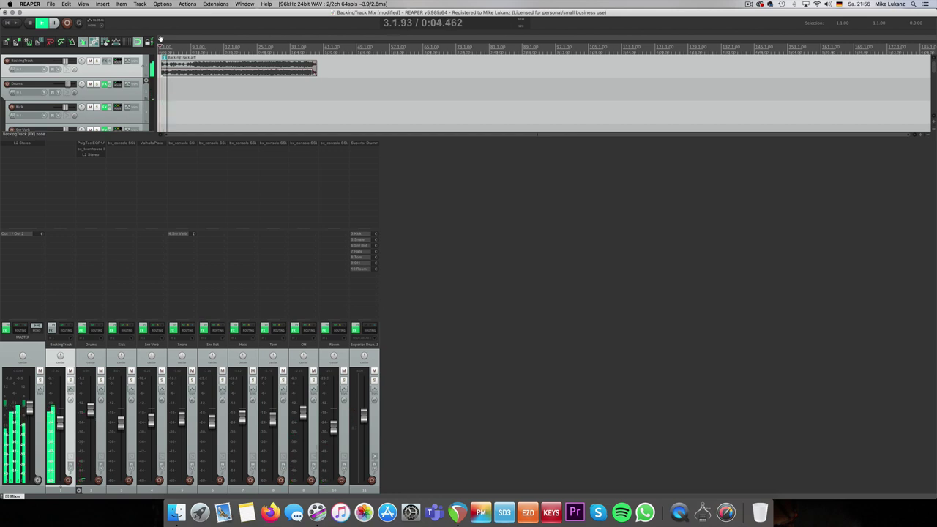
Step: Open the Superior Drummer instrument during playback and position its window so the BackingTrack and Drums faders stay accessible
{"action": "left_click", "coordinate": [357, 327]}
{"action": "left_click", "coordinate": [363, 99]}
{"action": "left_click_drag", "start_coordinate": [410, 71], "coordinate": [490, 46]}
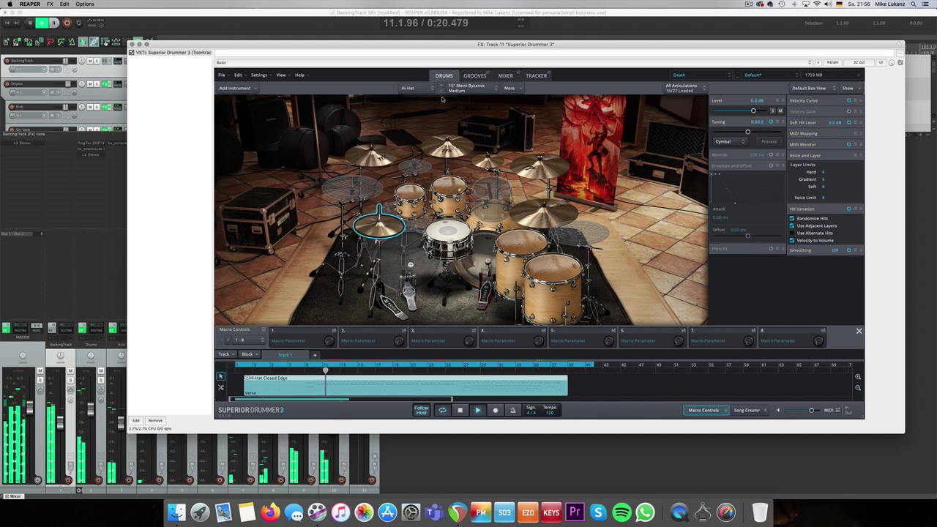
Step: Raise the BackingTrack volume slightly while the mix plays, shifting the Superior Drummer window closer to the faders
{"action": "left_click", "coordinate": [71, 359]}
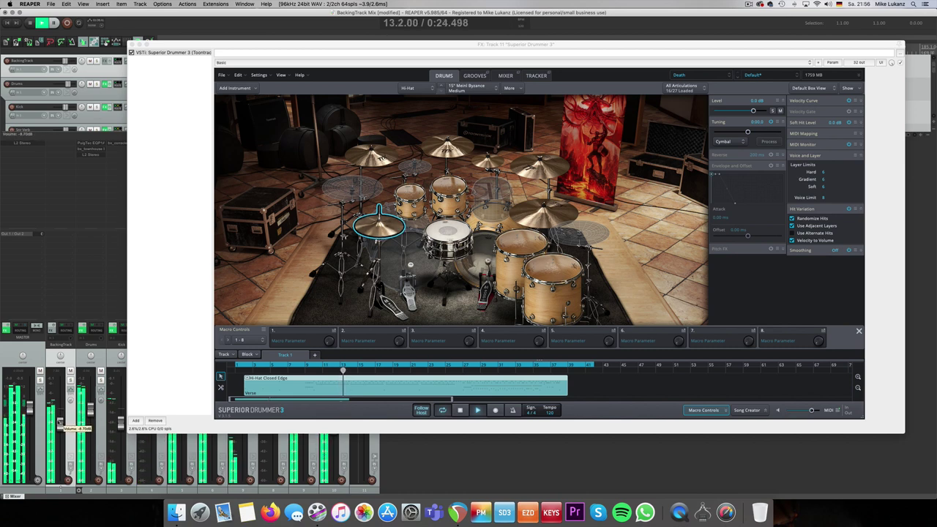
{"action": "mouse_move", "coordinate": [60, 422]}
{"action": "left_mouse_down"}
{"action": "mouse_move", "coordinate": [60, 469]}
{"action": "mouse_move", "coordinate": [60, 421]}
{"action": "left_mouse_up"}
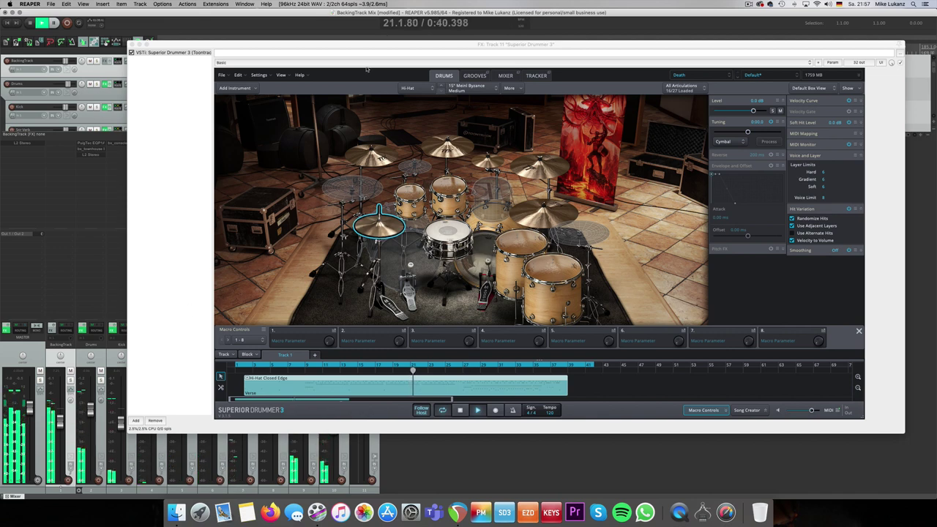
{"action": "left_click_drag", "start_coordinate": [373, 48], "coordinate": [350, 46]}
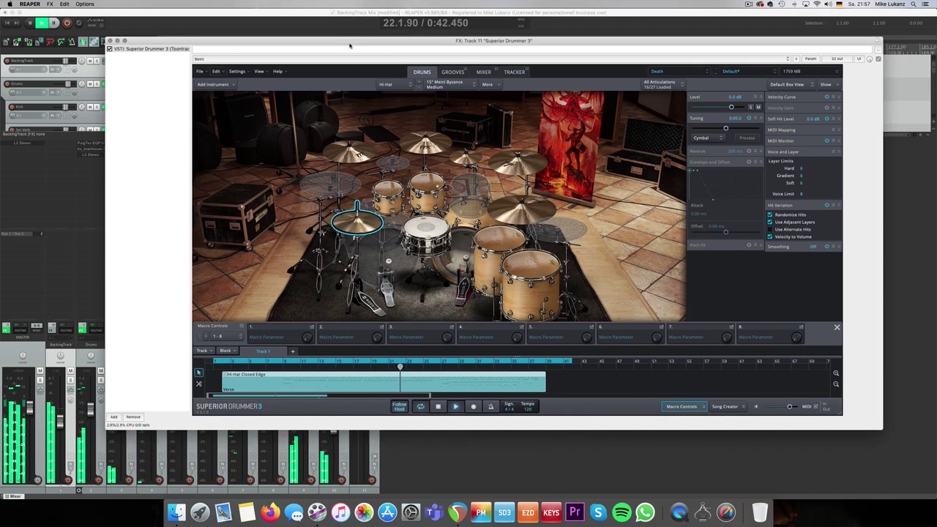
{"action": "left_click", "coordinate": [62, 418]}
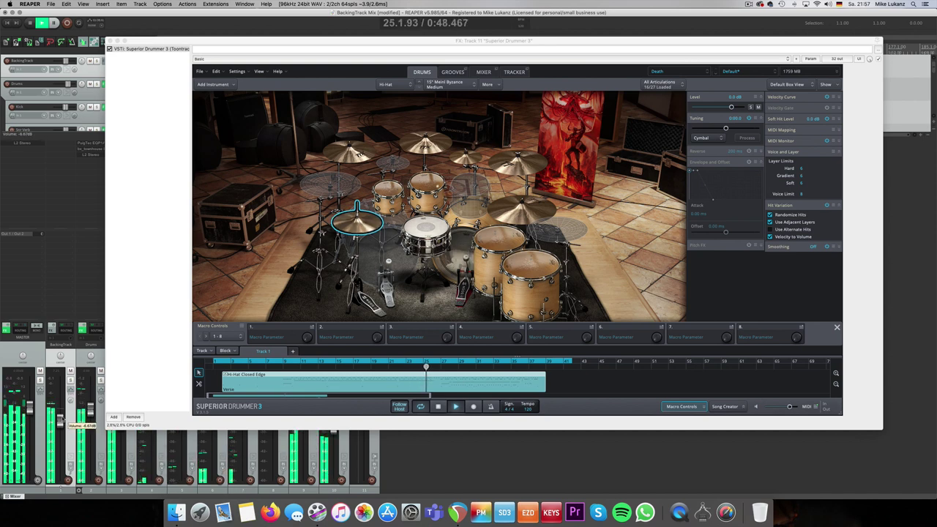
{"action": "mouse_move", "coordinate": [63, 420]}
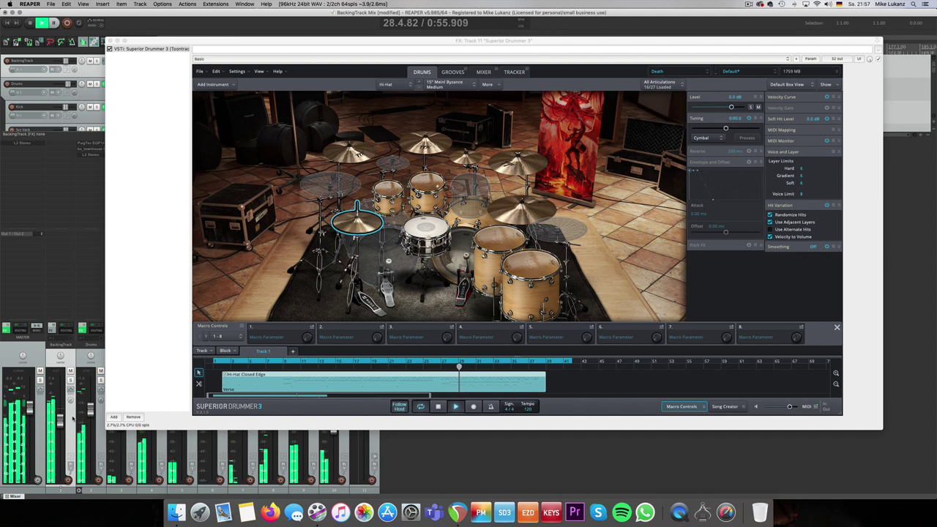
Step: Stop the project playback and close the Superior Drummer window
{"action": "key", "text": "space"}
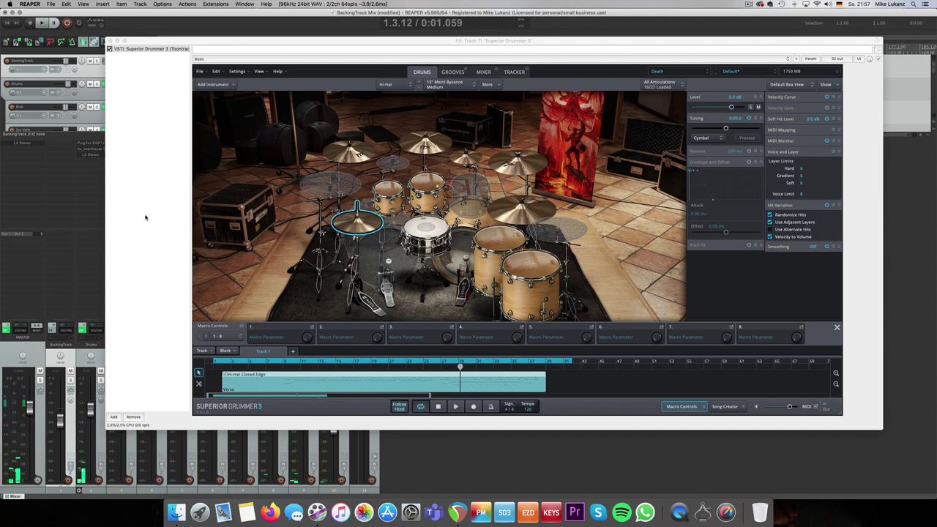
{"action": "left_click", "coordinate": [110, 41]}
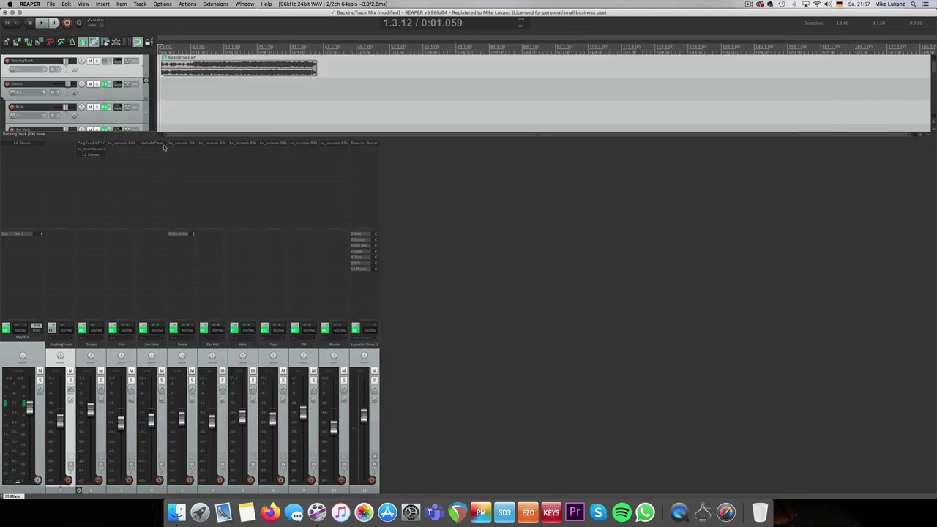